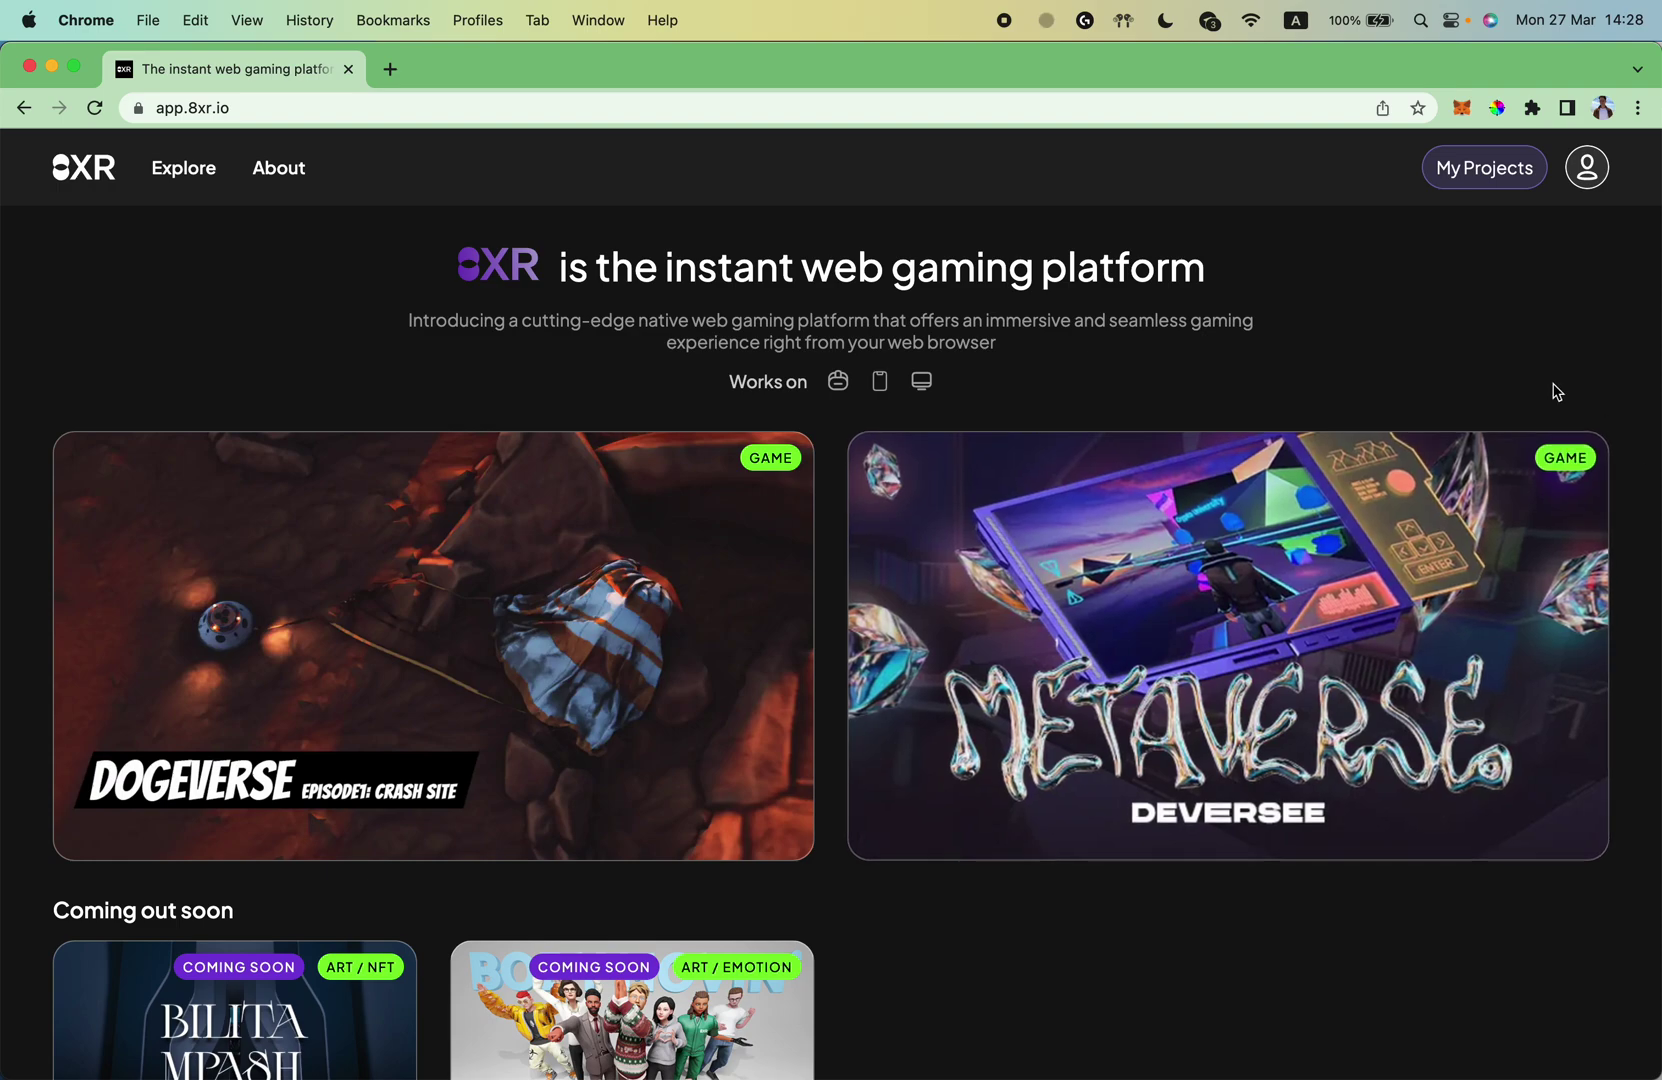
# Step: Open Demo Project from My Projects and show its Add scene choices
pyautogui.click(1495, 188)
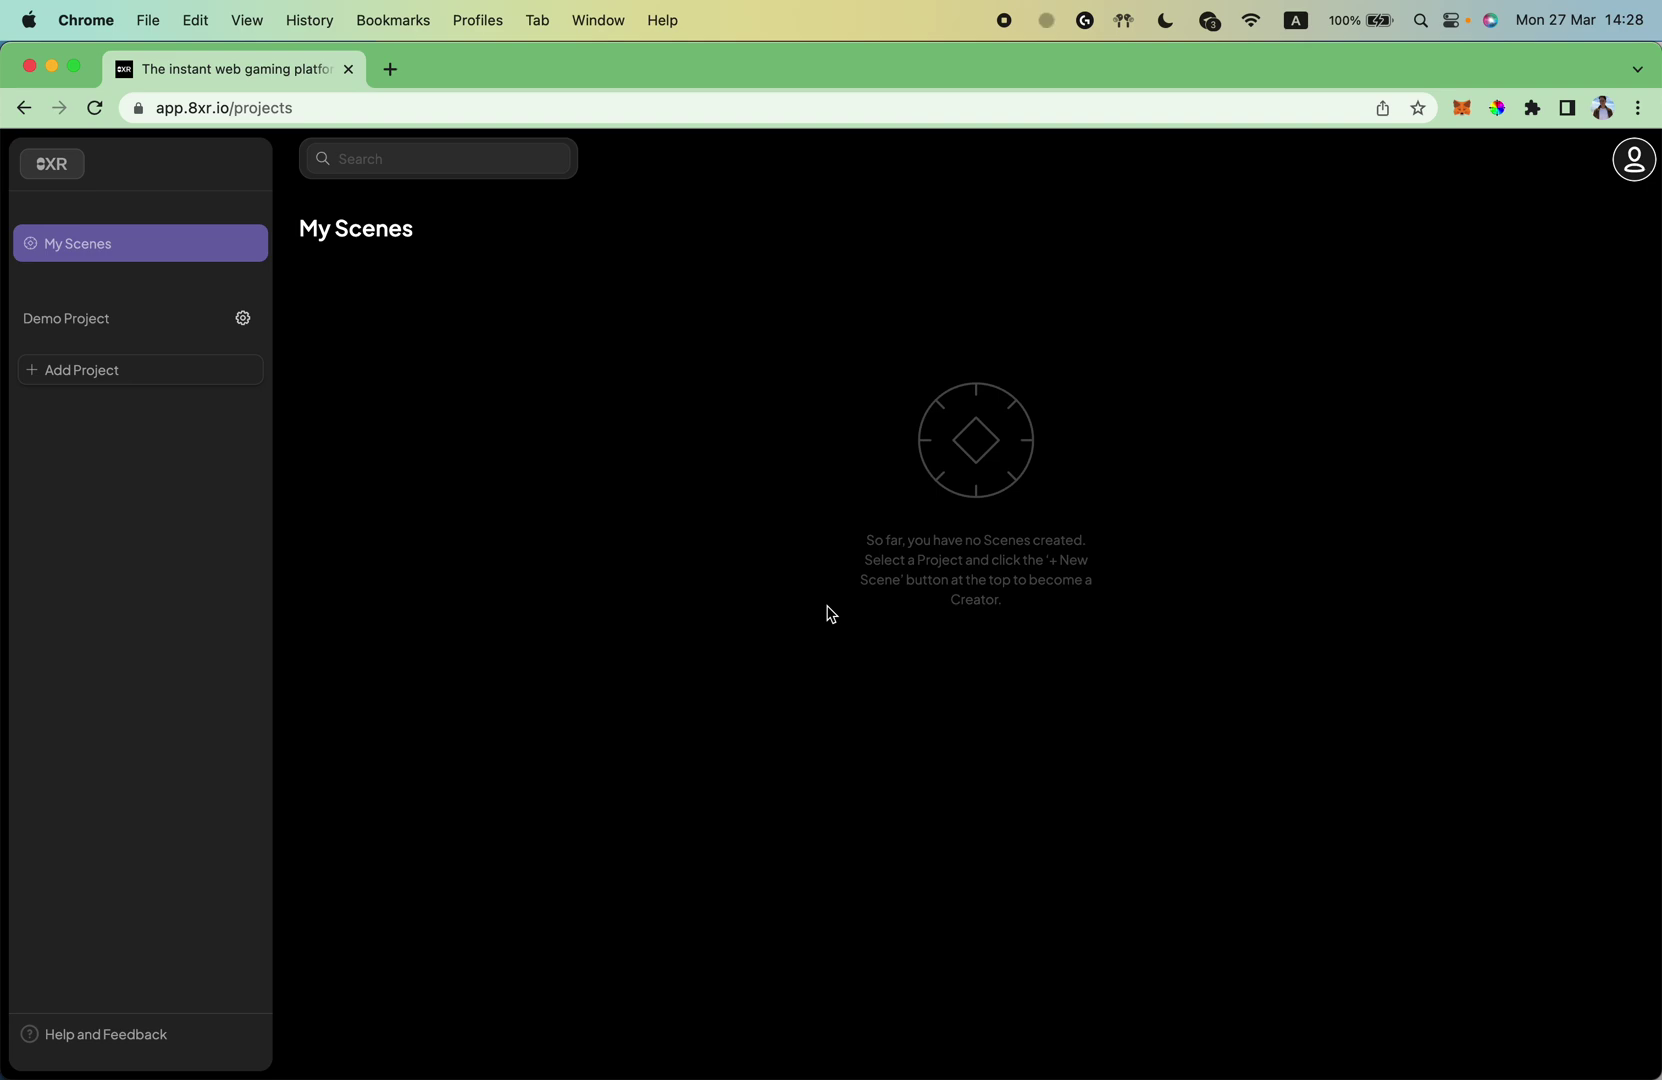
pyautogui.click(145, 326)
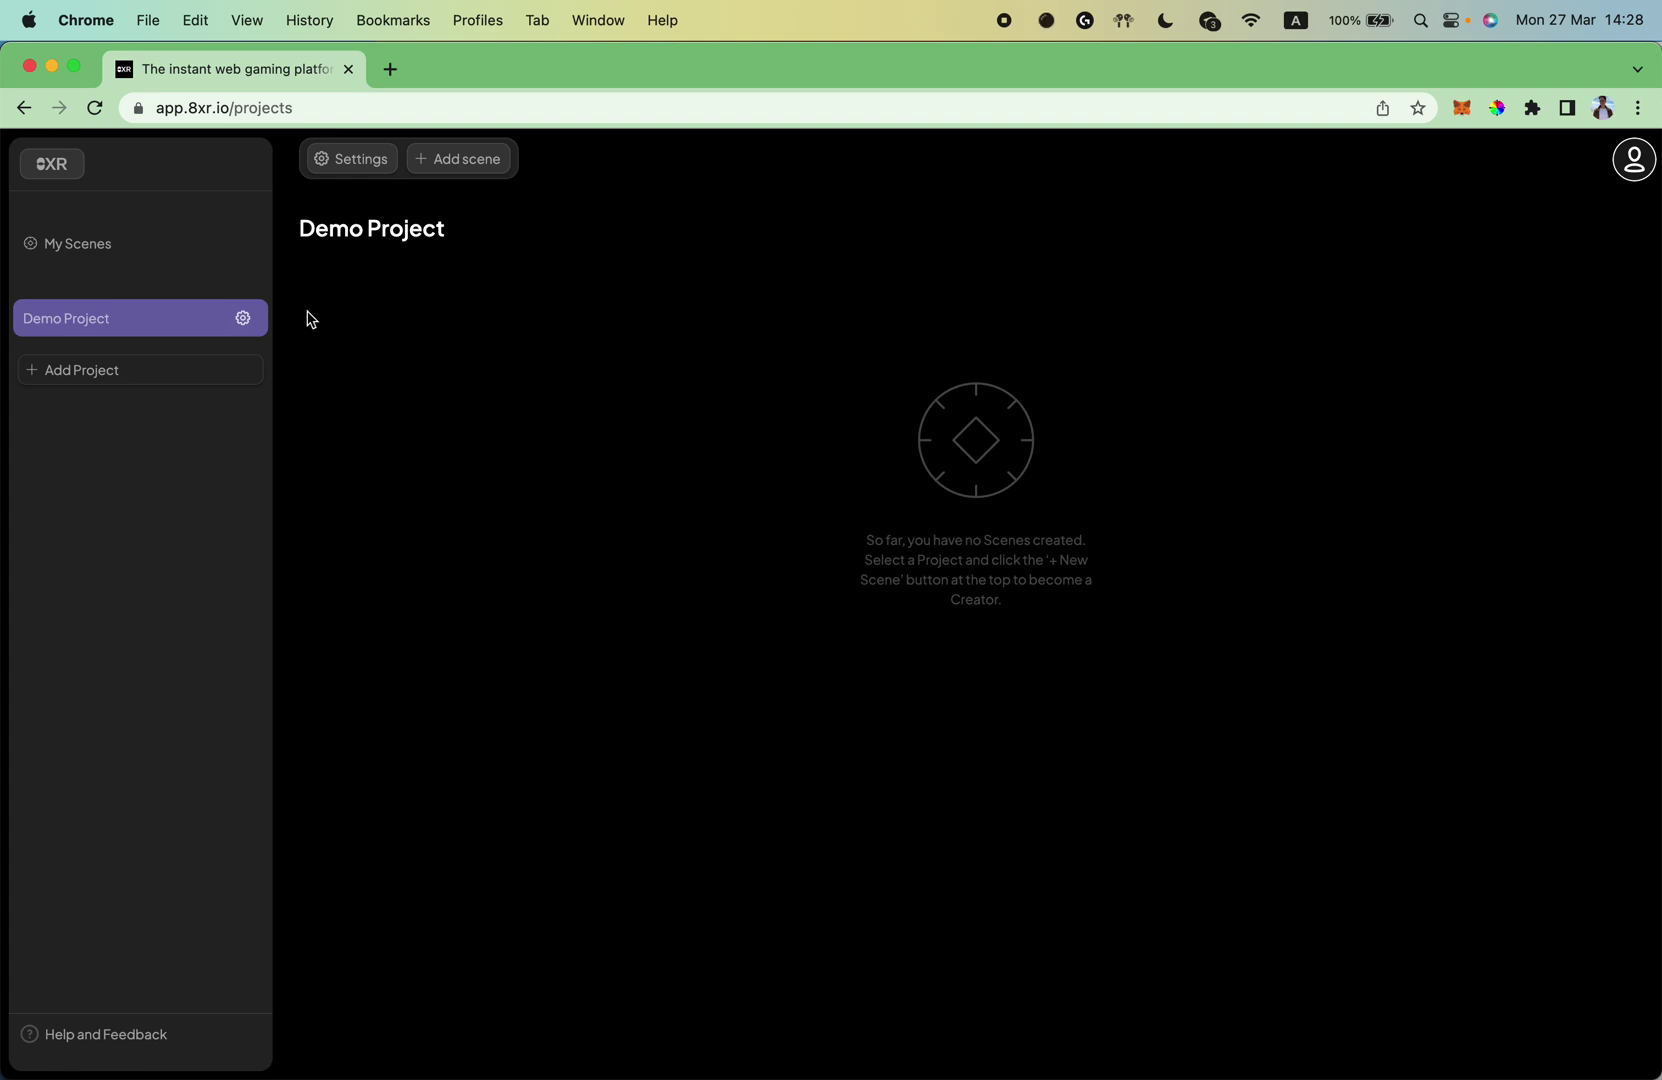
pyautogui.click(476, 170)
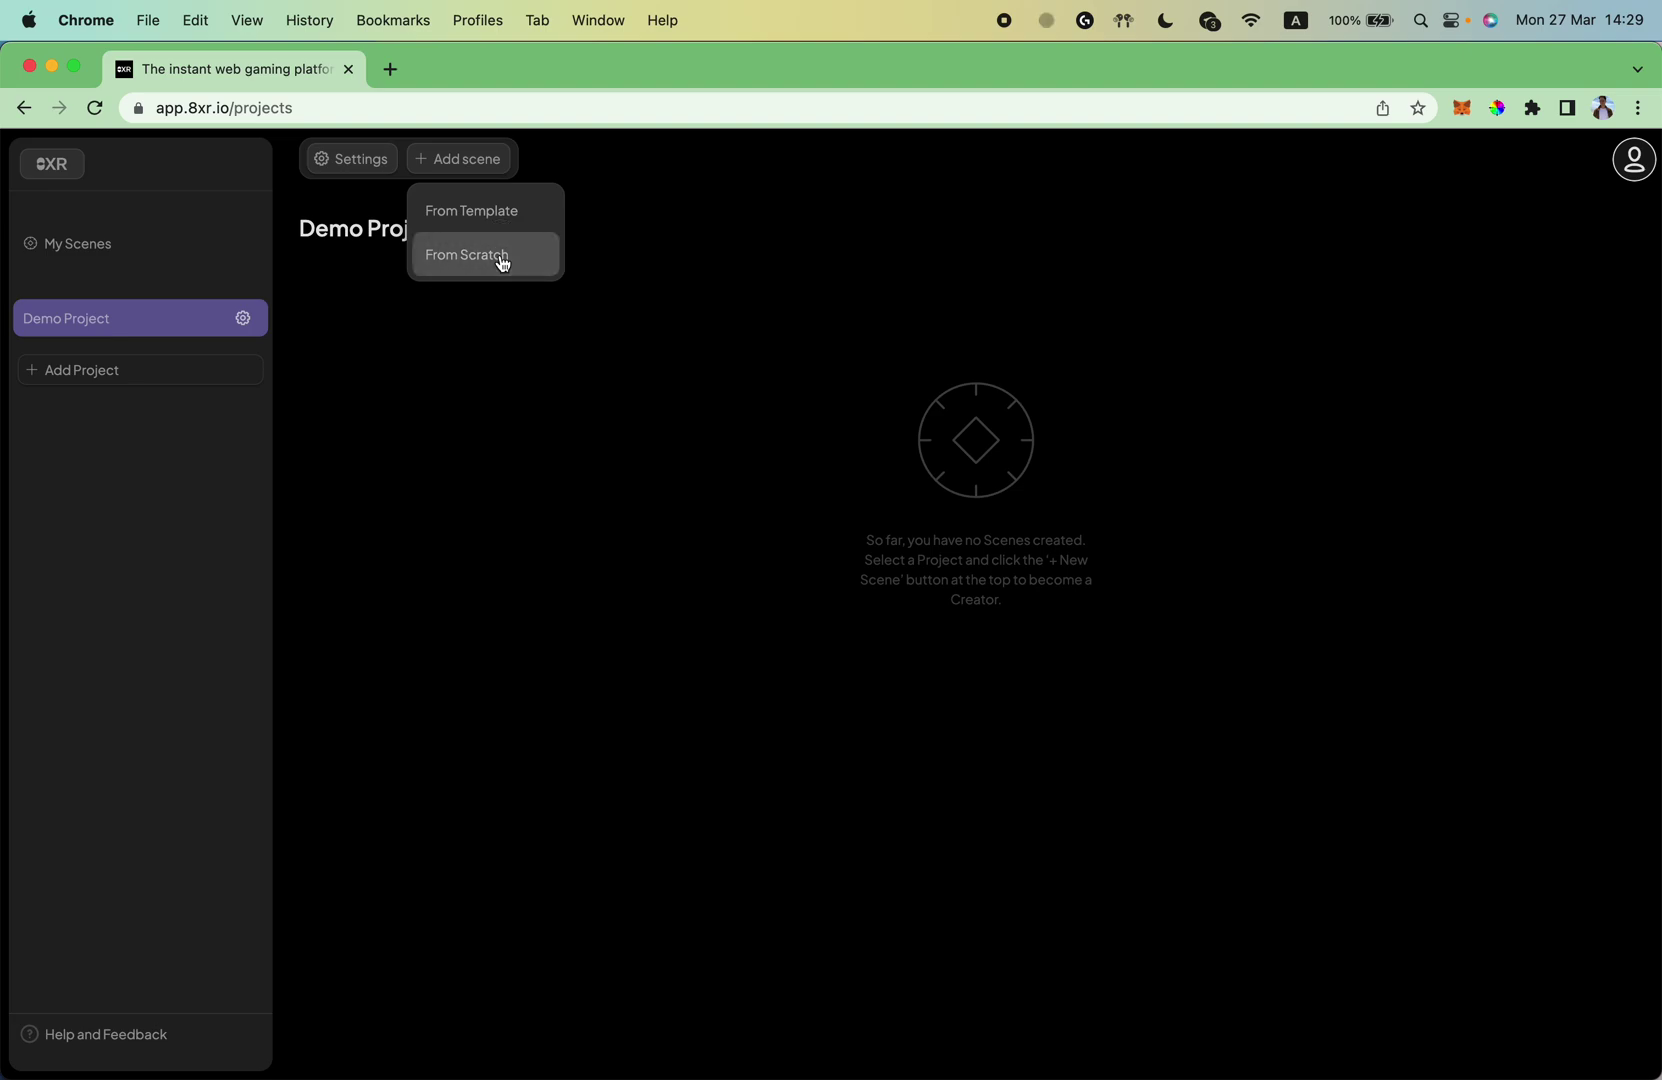
# Step: Create a blank scene From Scratch, opening the Unnamed scene in the builder
pyautogui.click(502, 258)
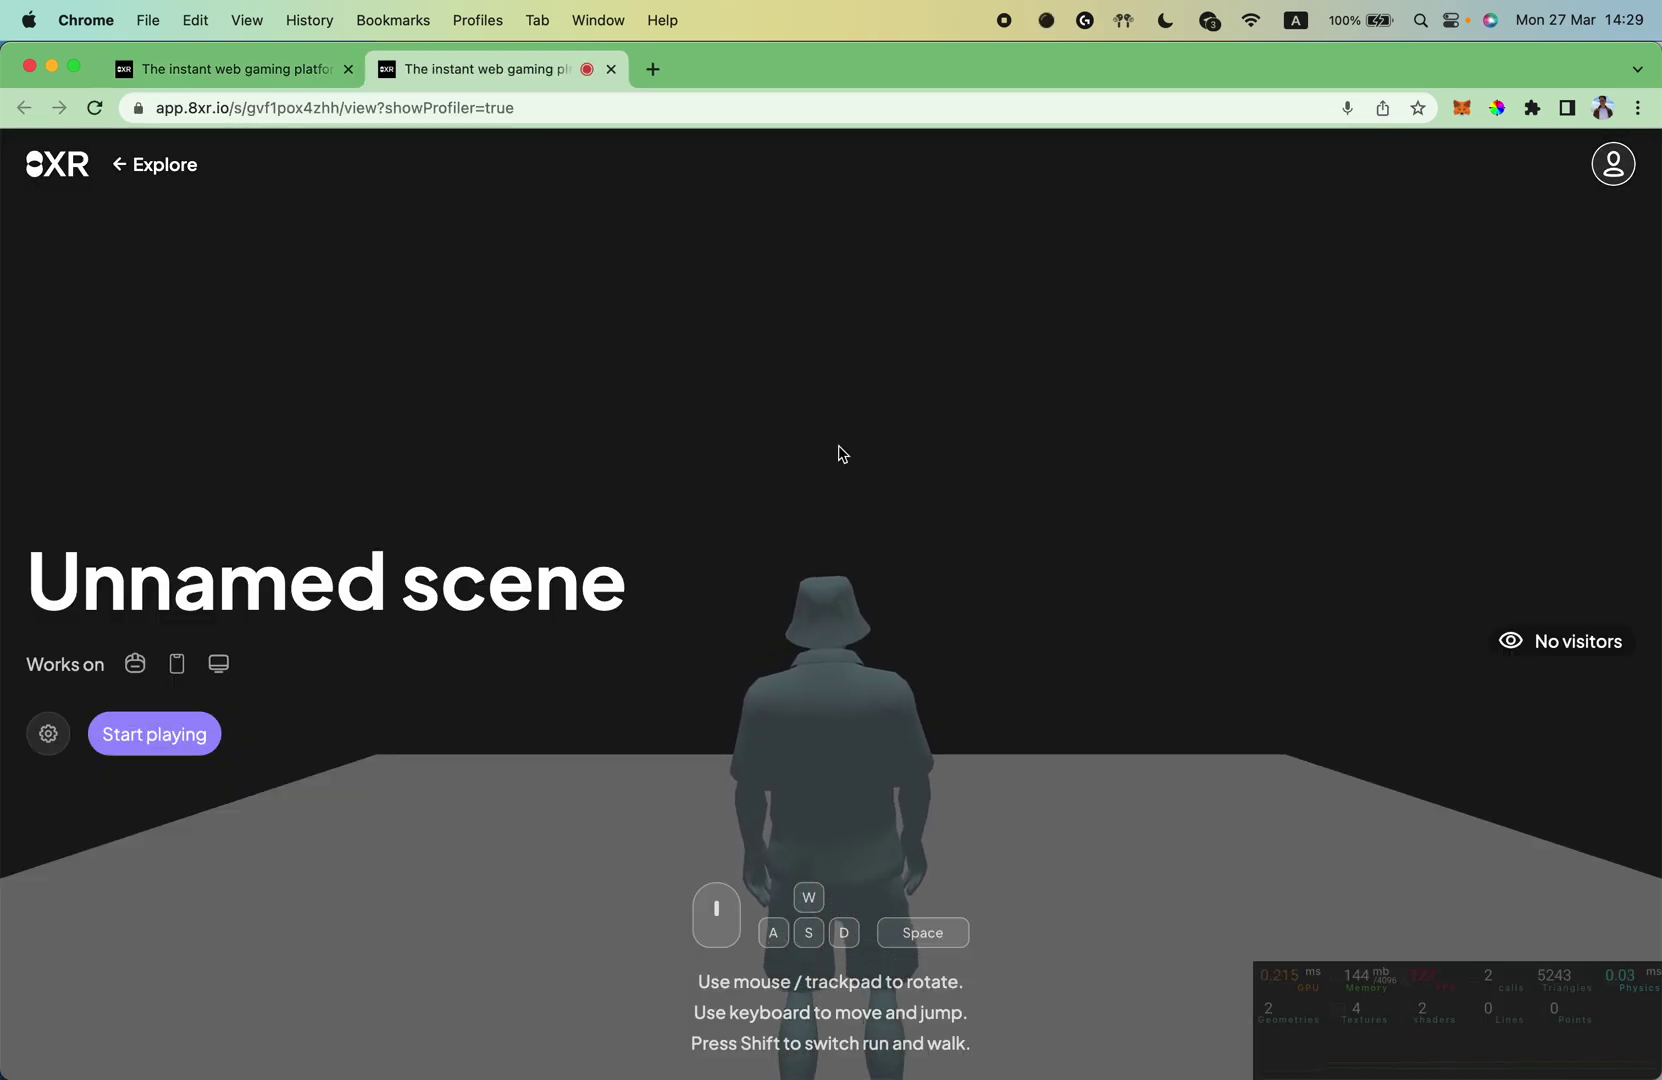
# Step: Playtest the Unnamed scene by walking the character across the plane, then exit play
pyautogui.click(180, 740)
pyautogui.press('w')
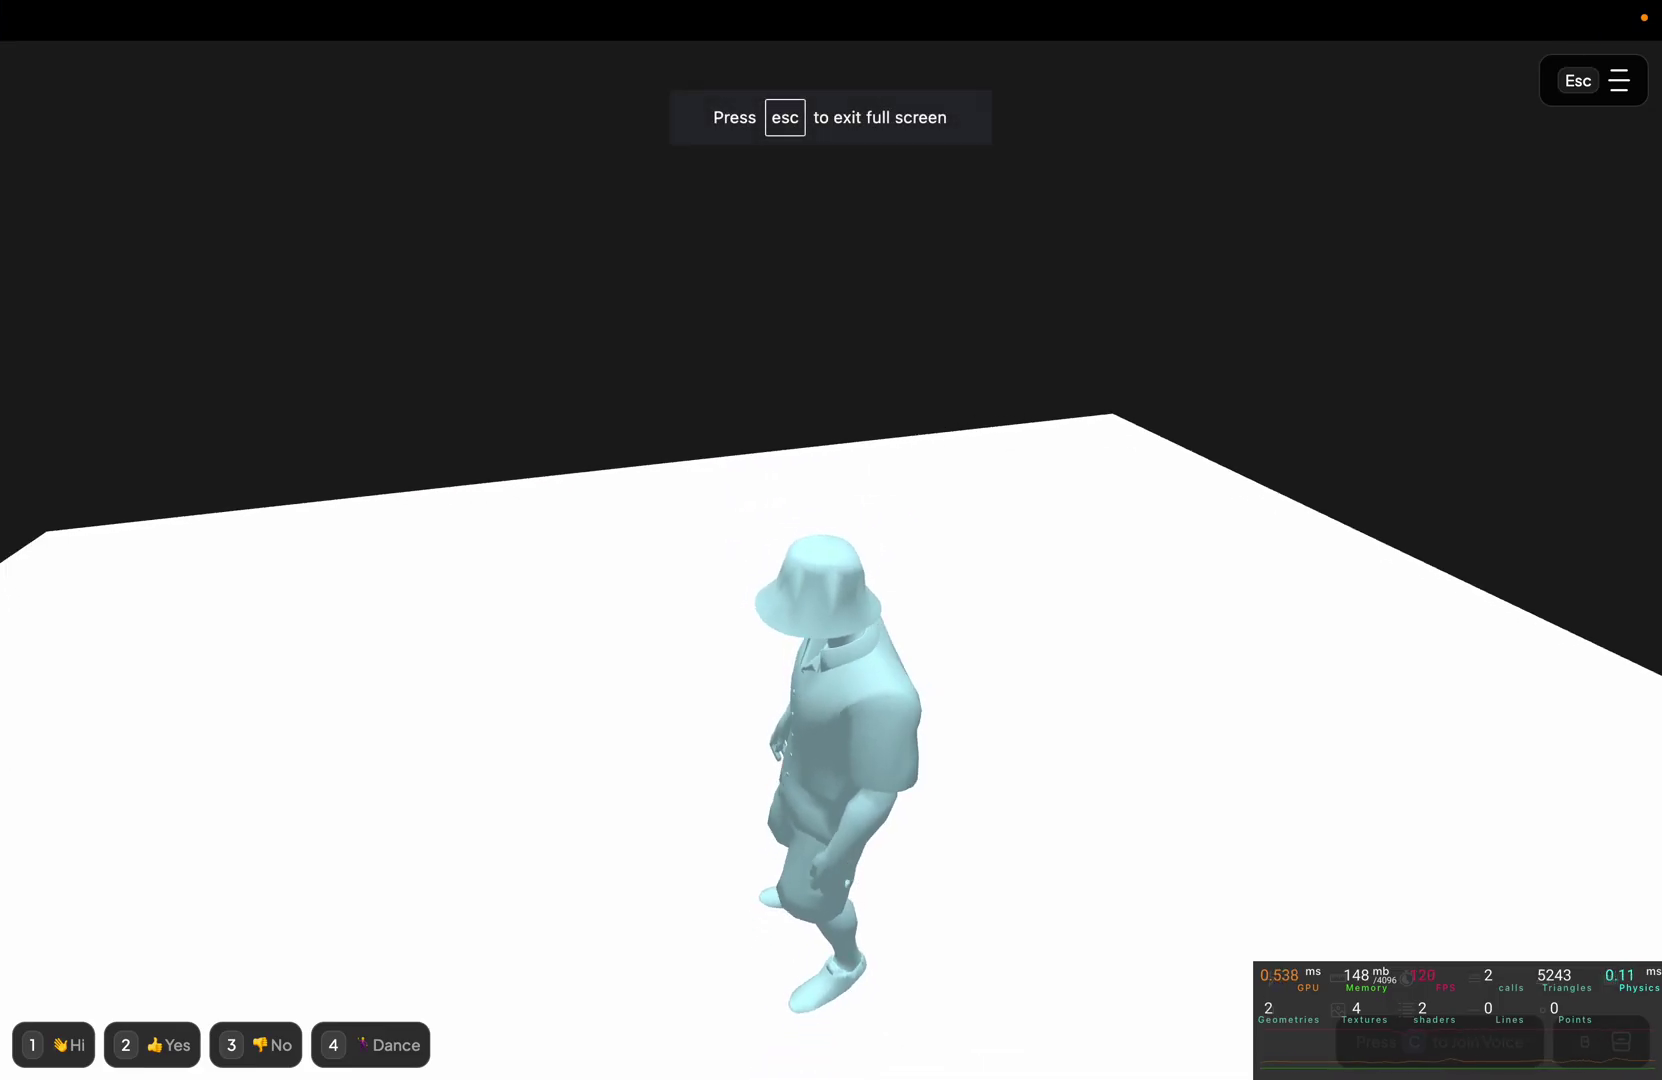
pyautogui.press('a')
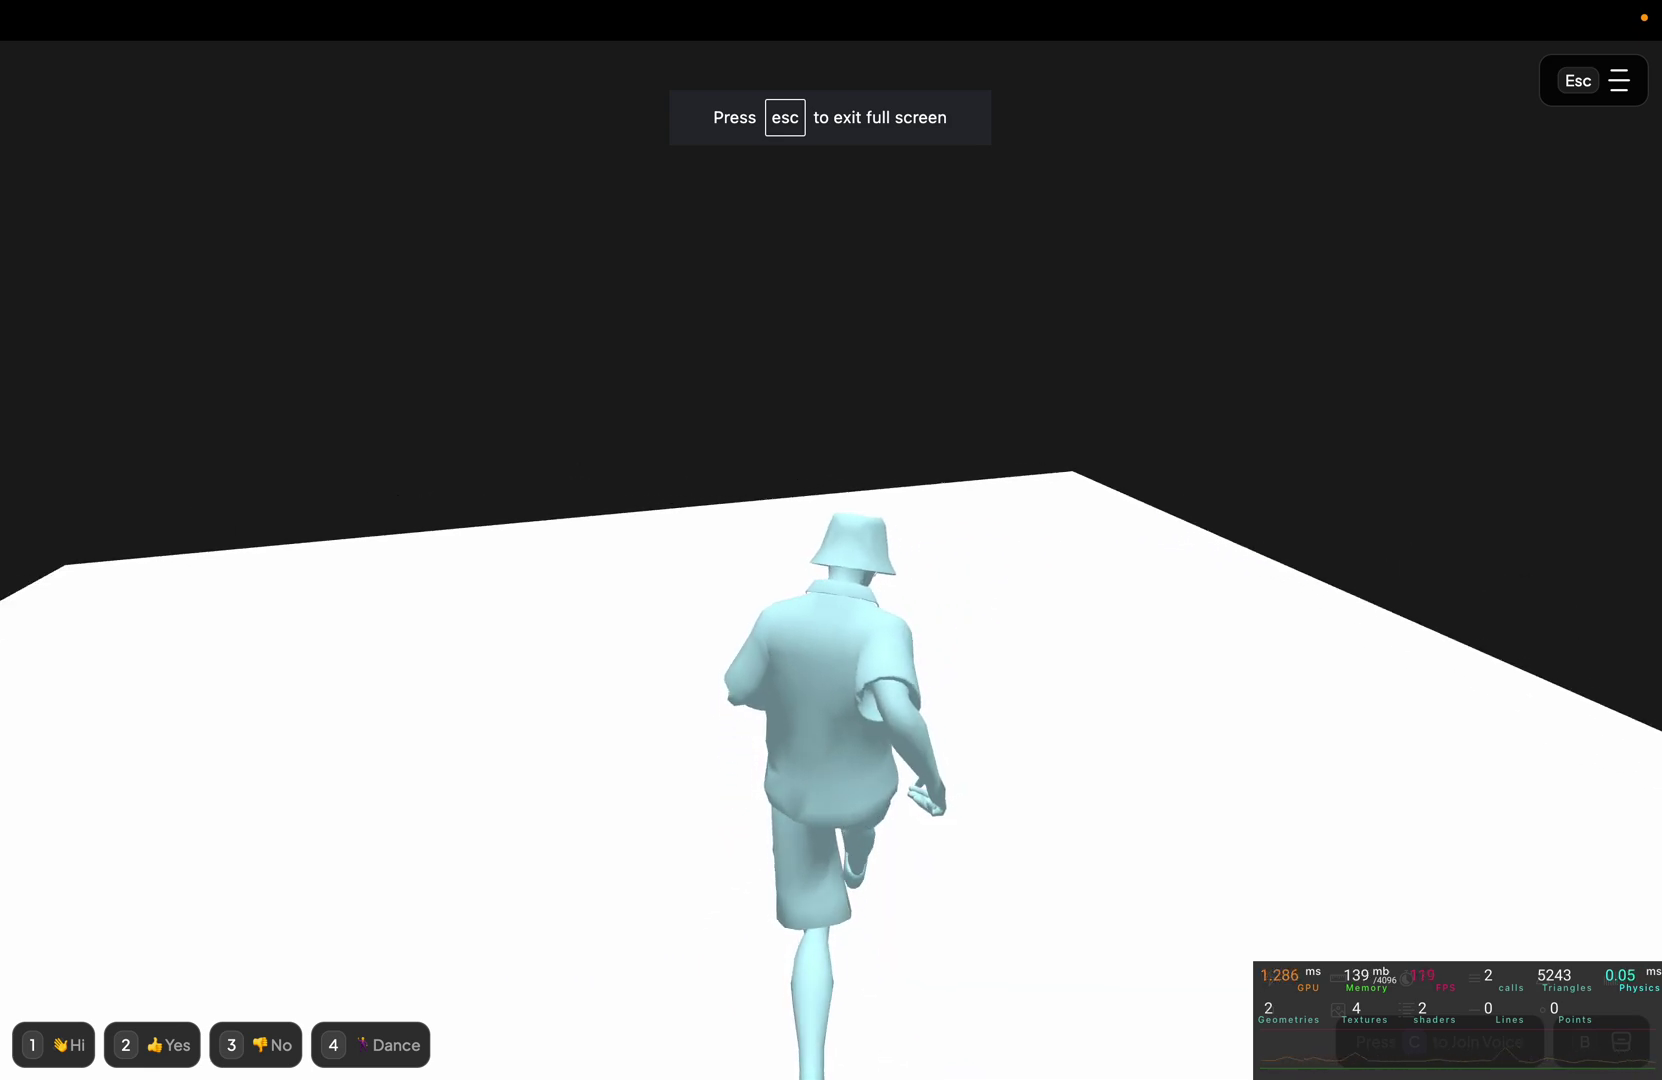
pyautogui.press('Escape')
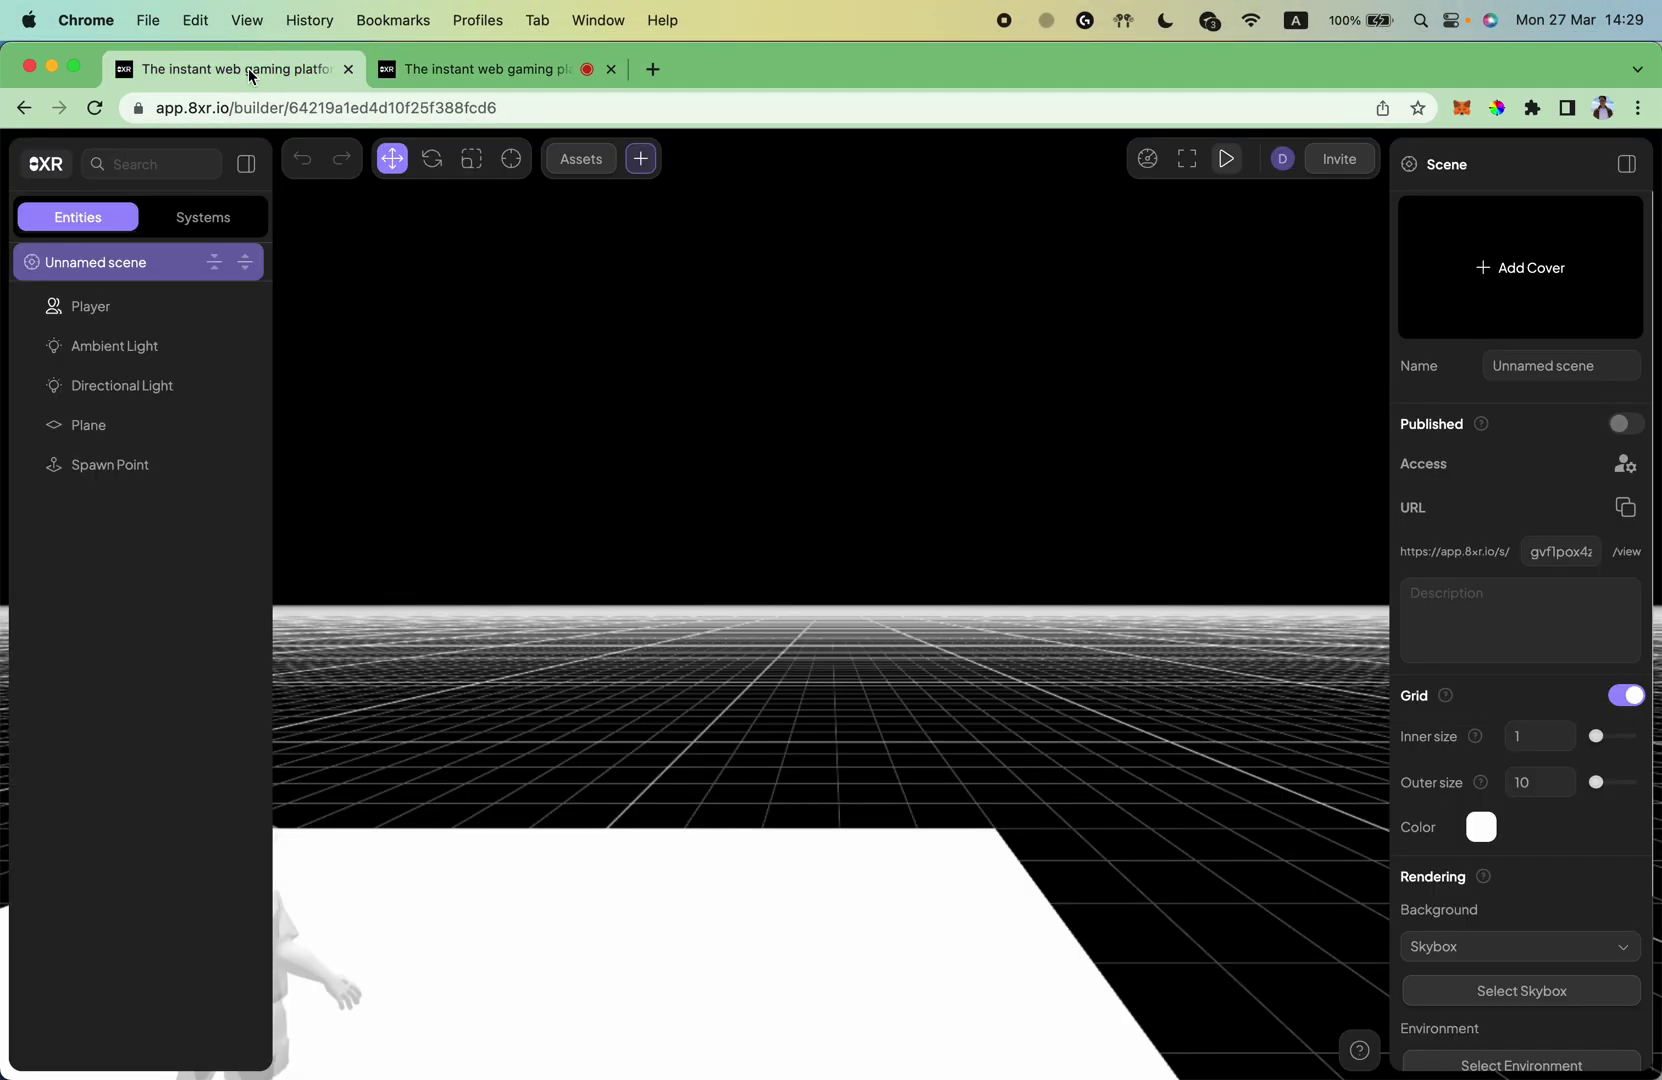
pyautogui.click(248, 68)
pyautogui.scroll(5, 810, 713)
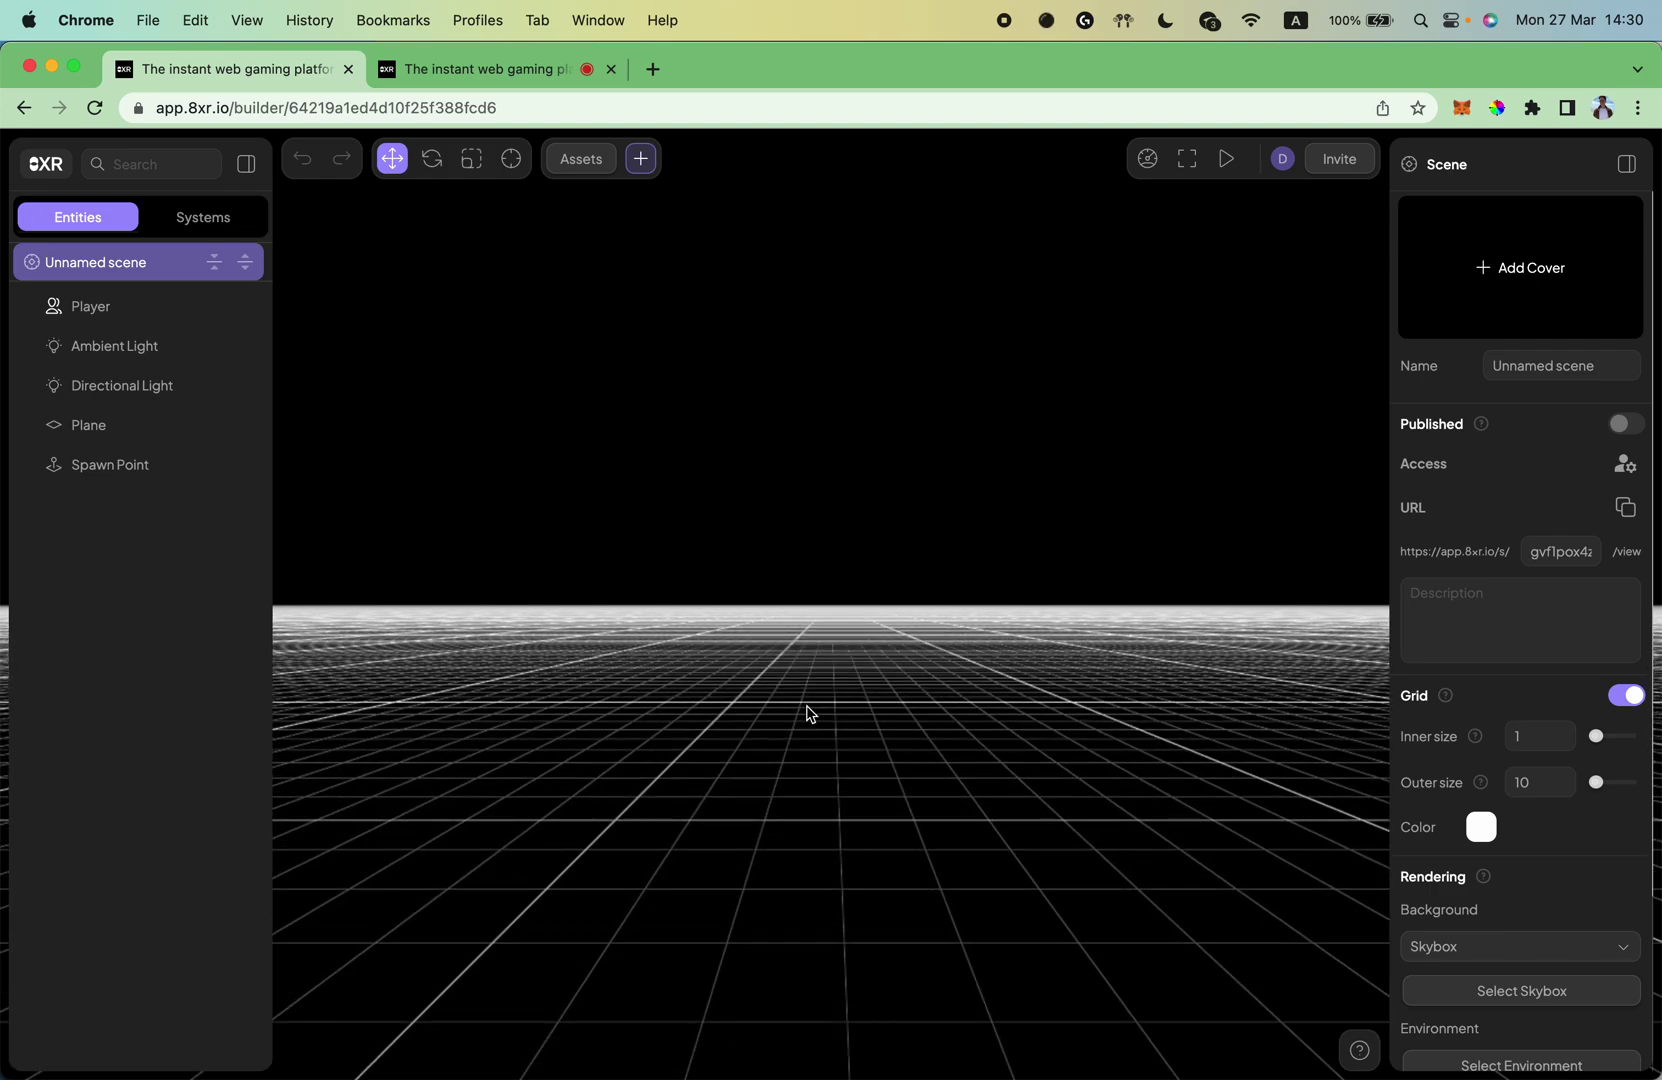
pyautogui.scroll(-3, 810, 713)
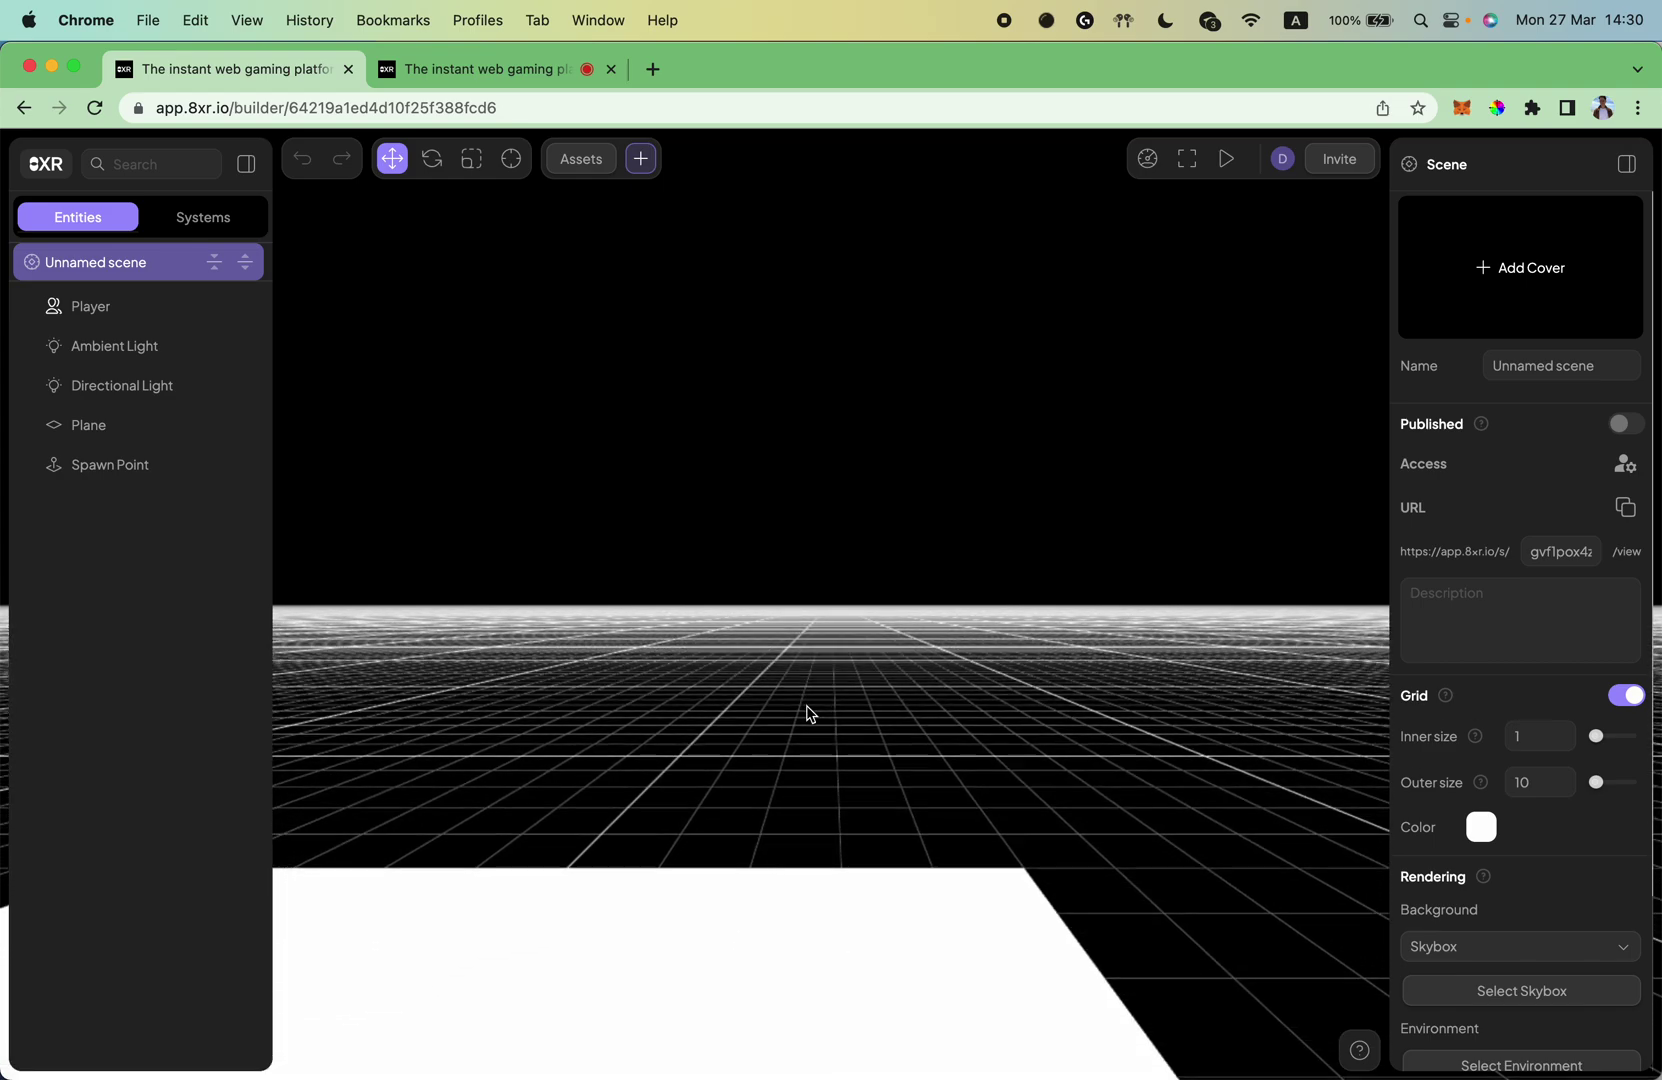
pyautogui.scroll(-3, 810, 713)
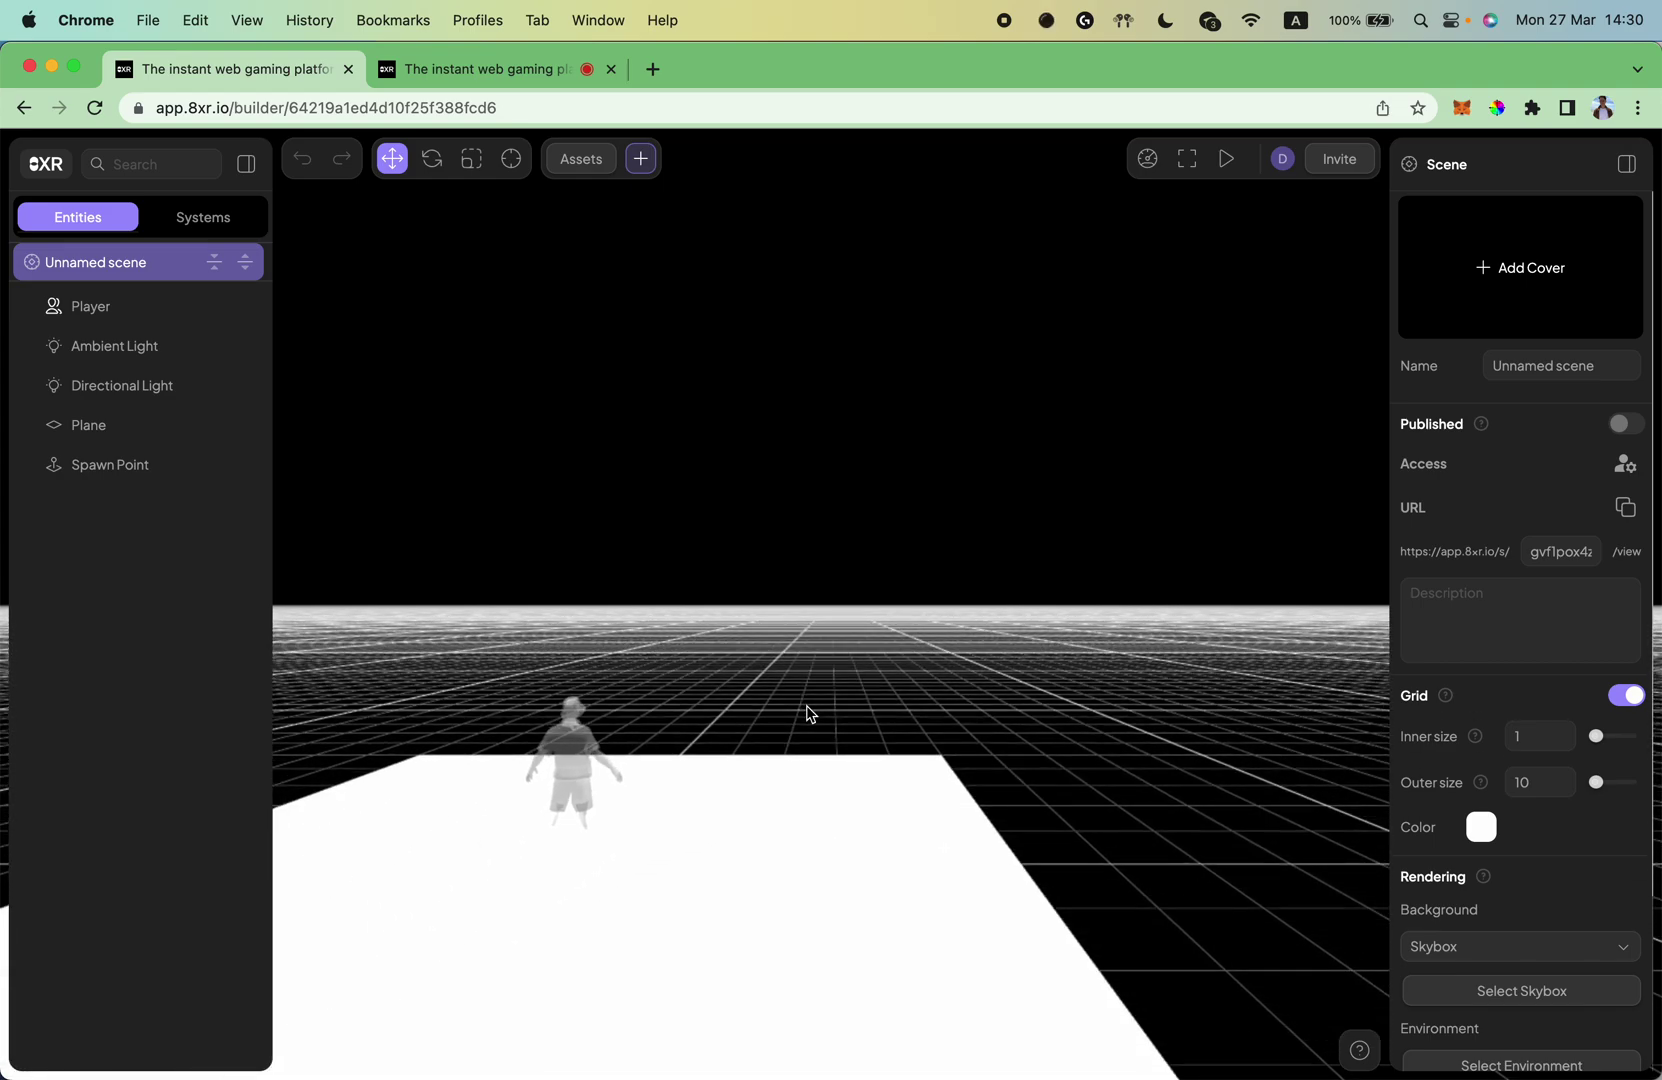
pyautogui.hscroll(-5, 810, 713)
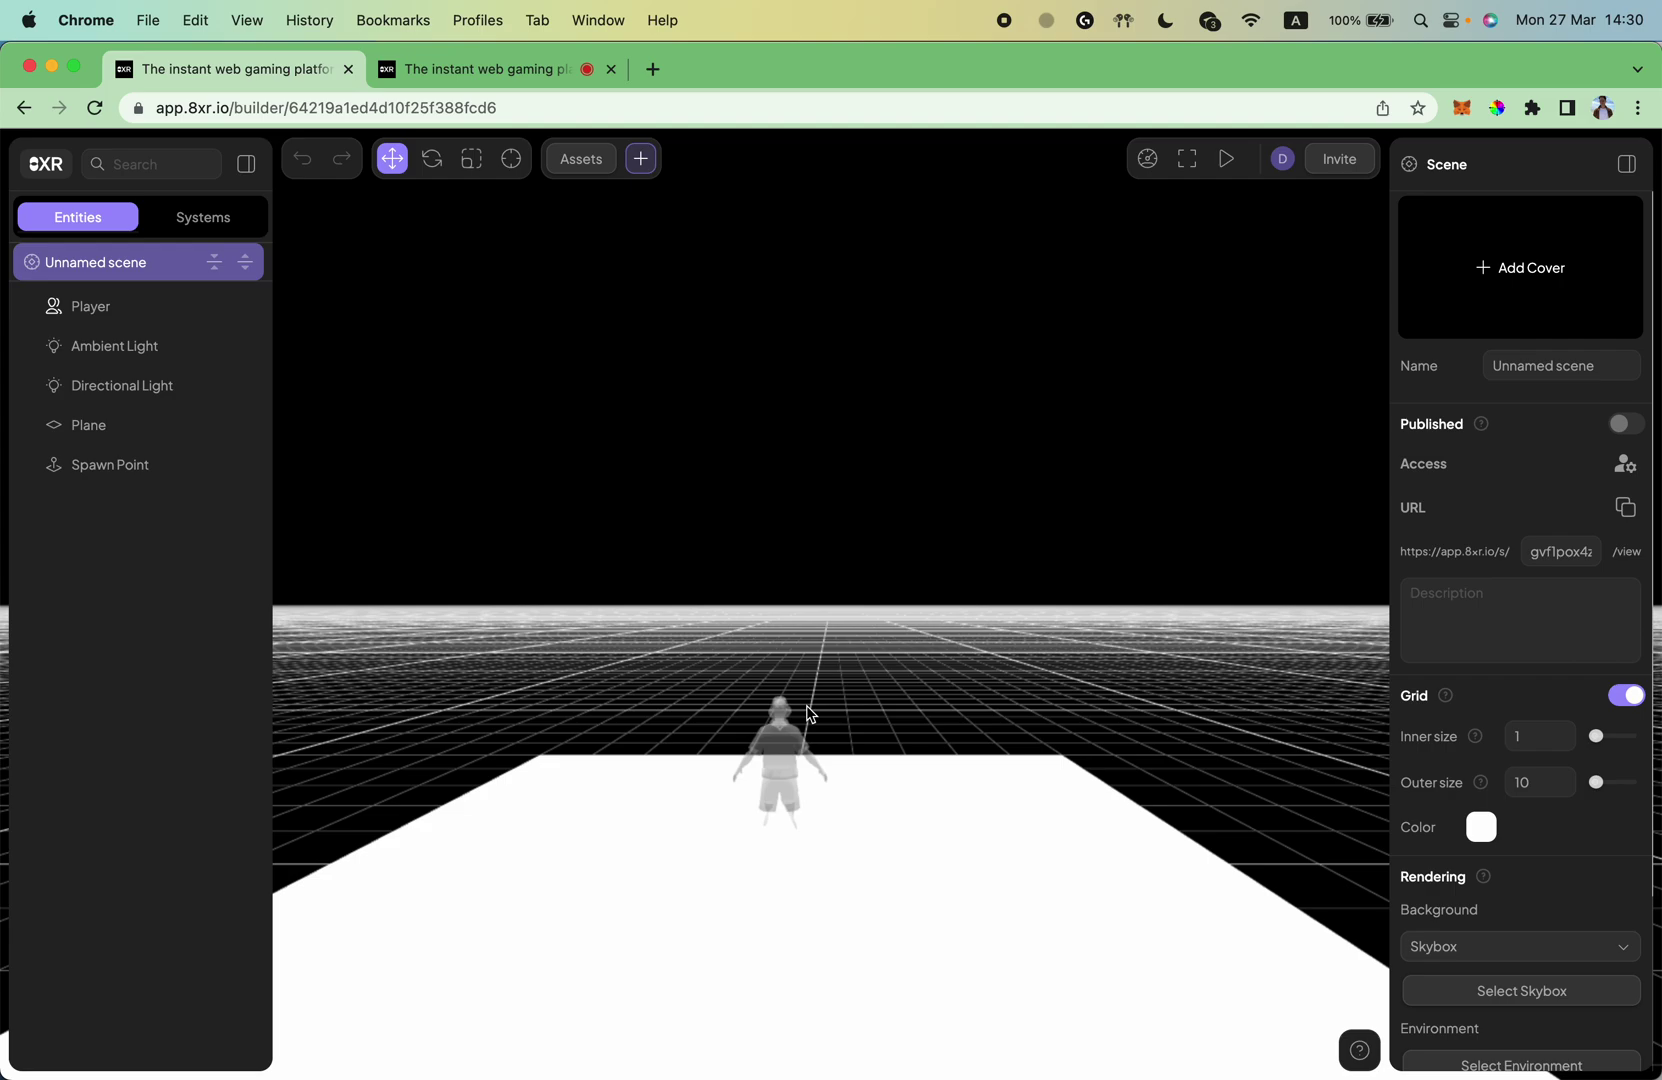
pyautogui.hscroll(5, 810, 713)
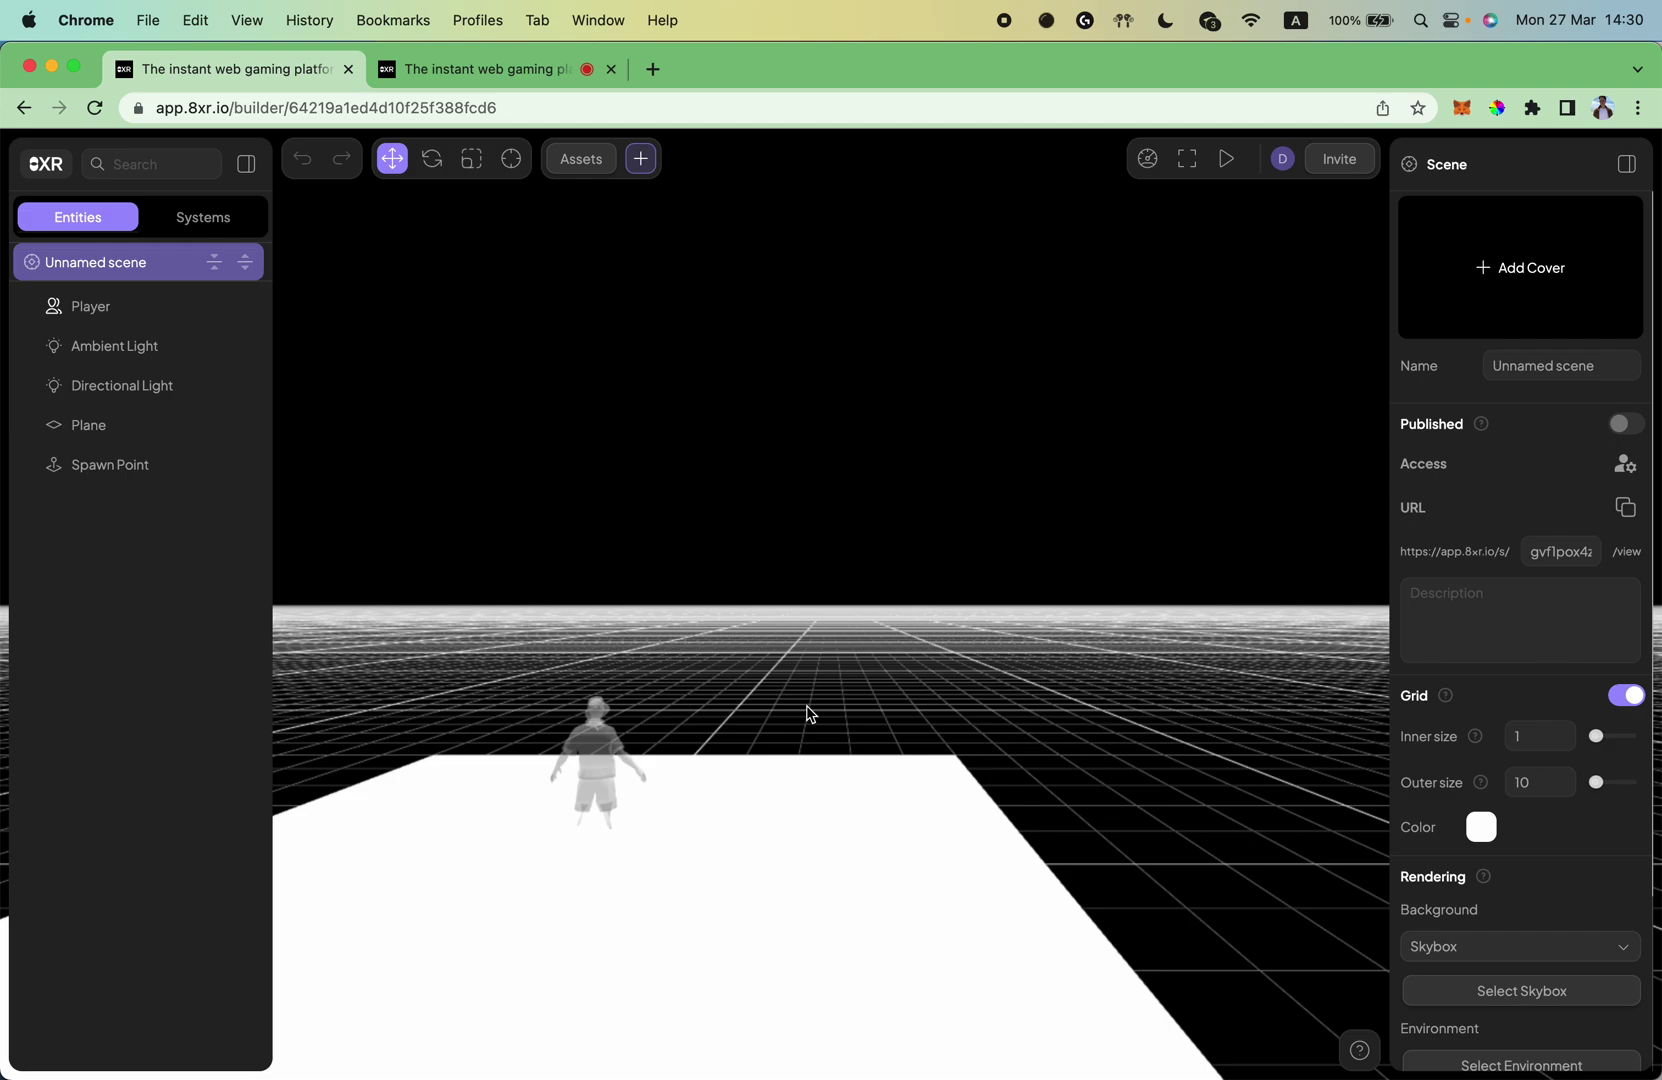
pyautogui.scroll(-5, 810, 713)
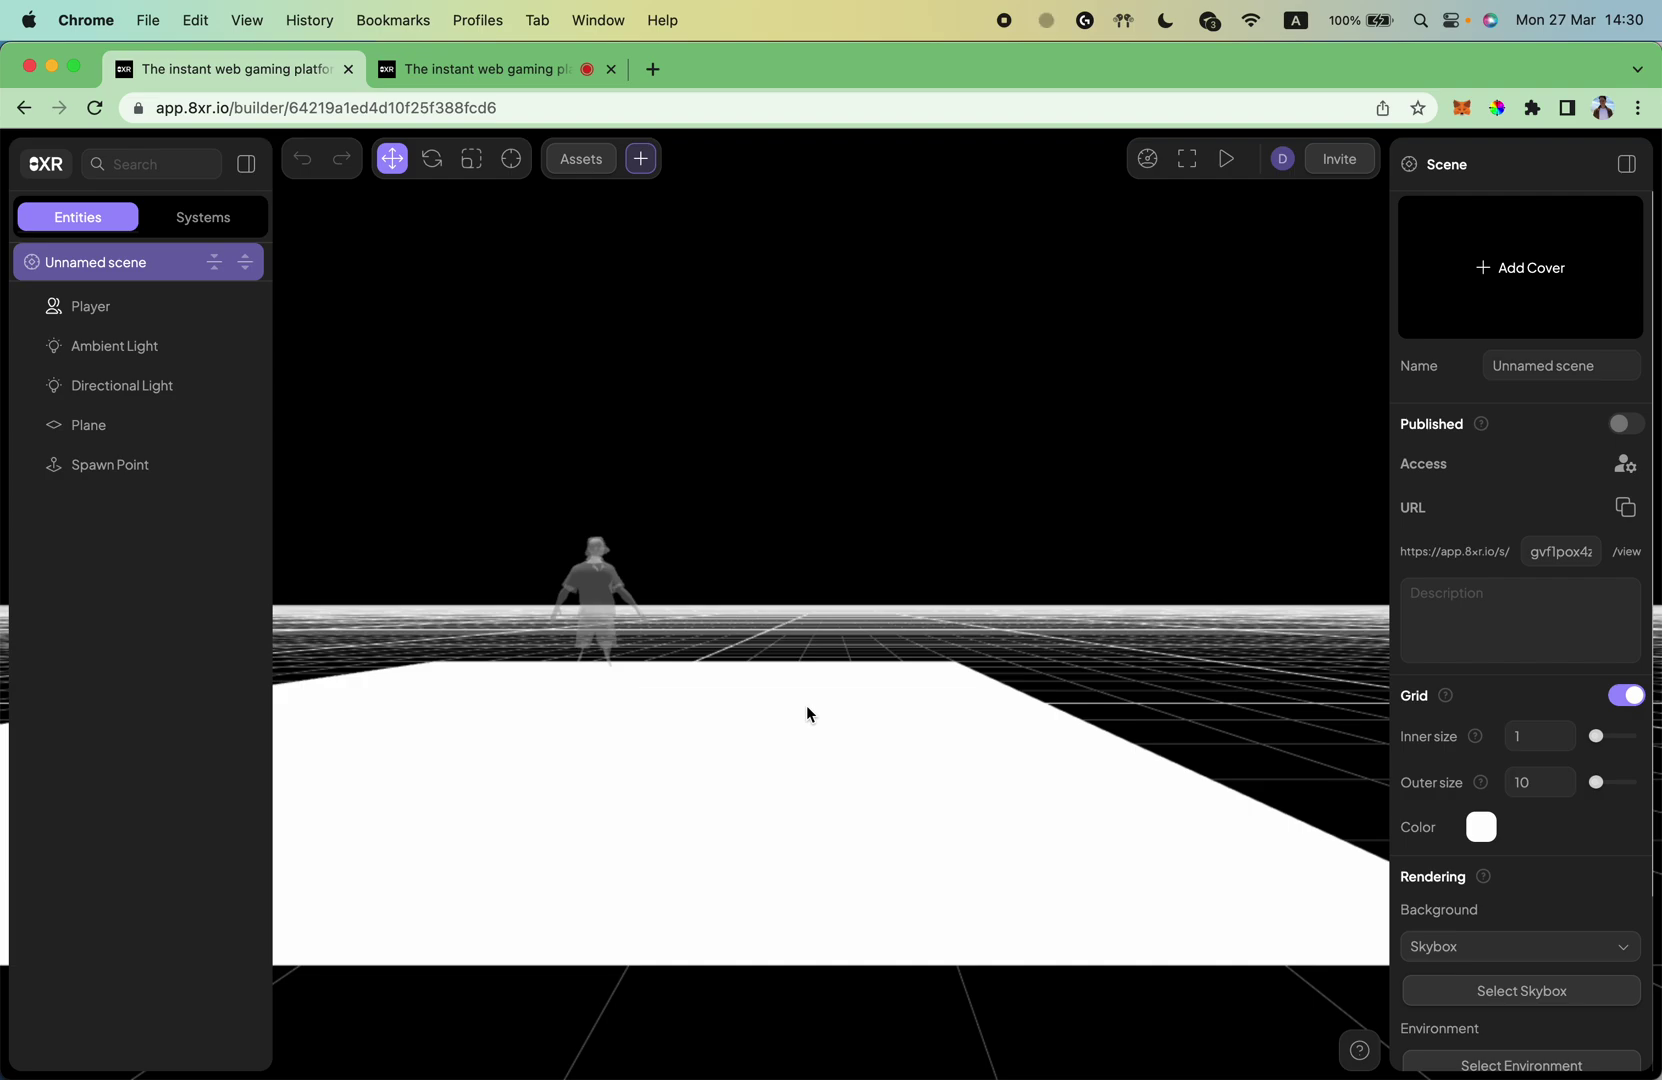
pyautogui.scroll(5, 808, 713)
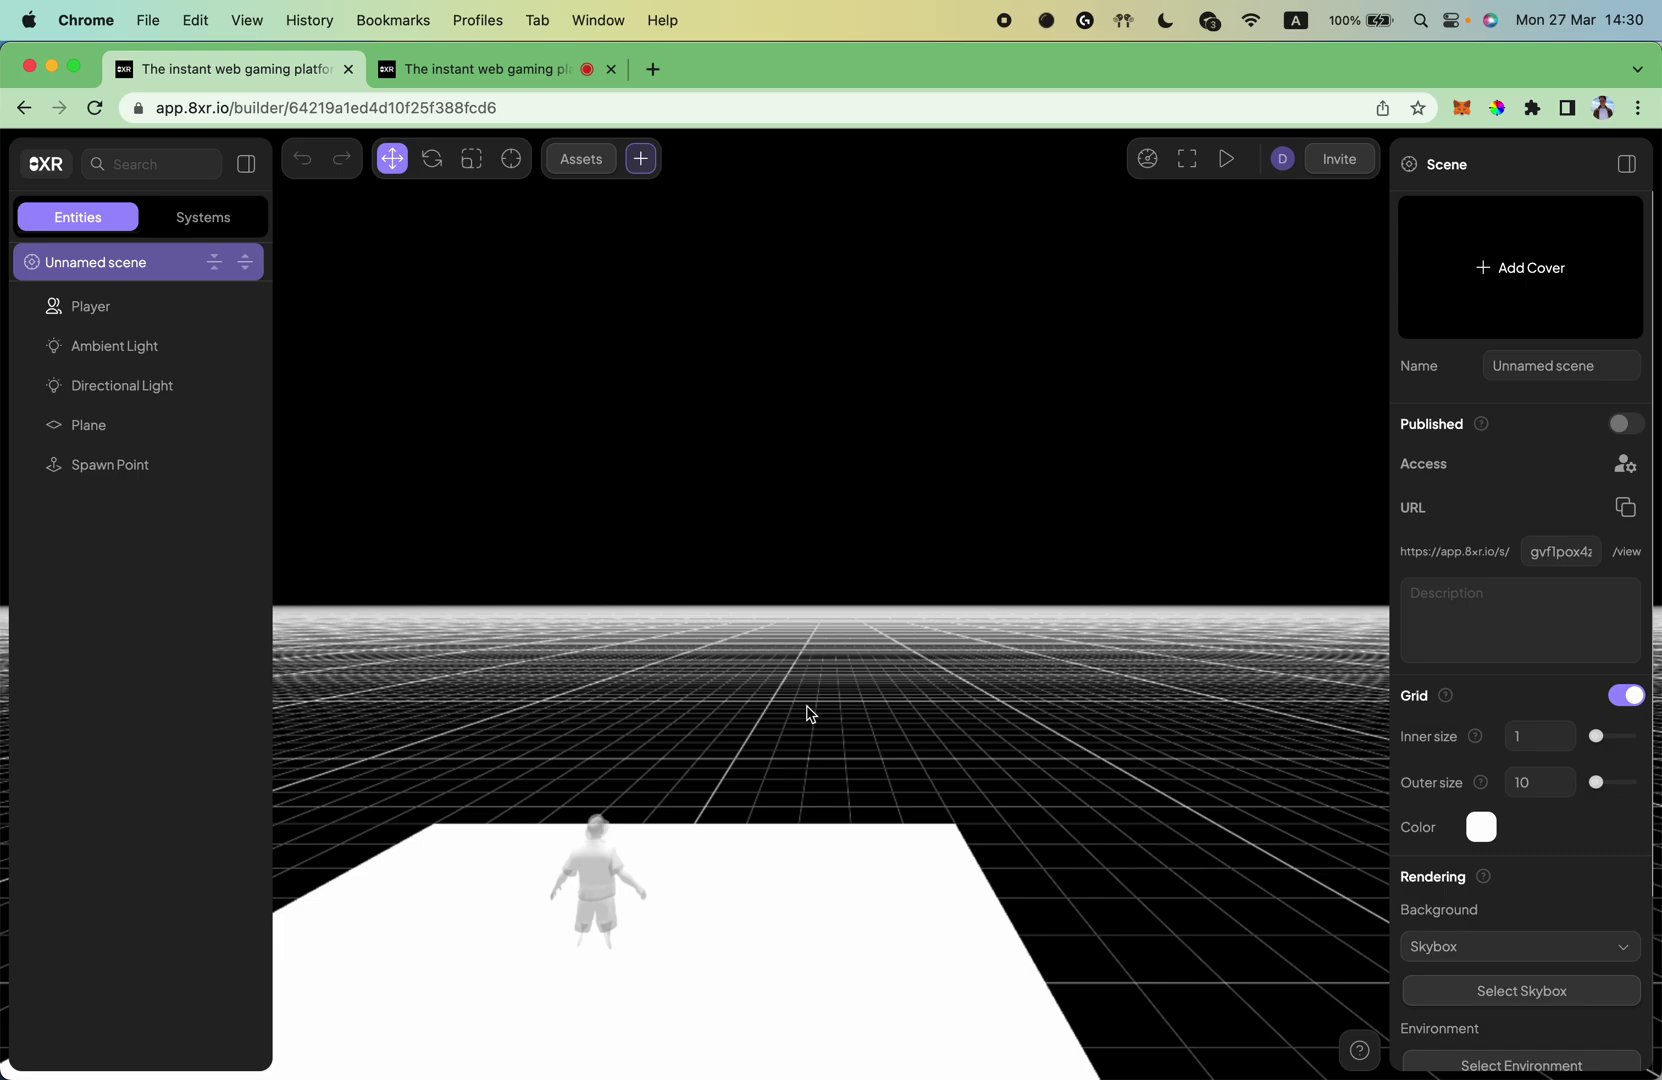
pyautogui.moveTo(810, 713); pyautogui.dragTo(667, 858)
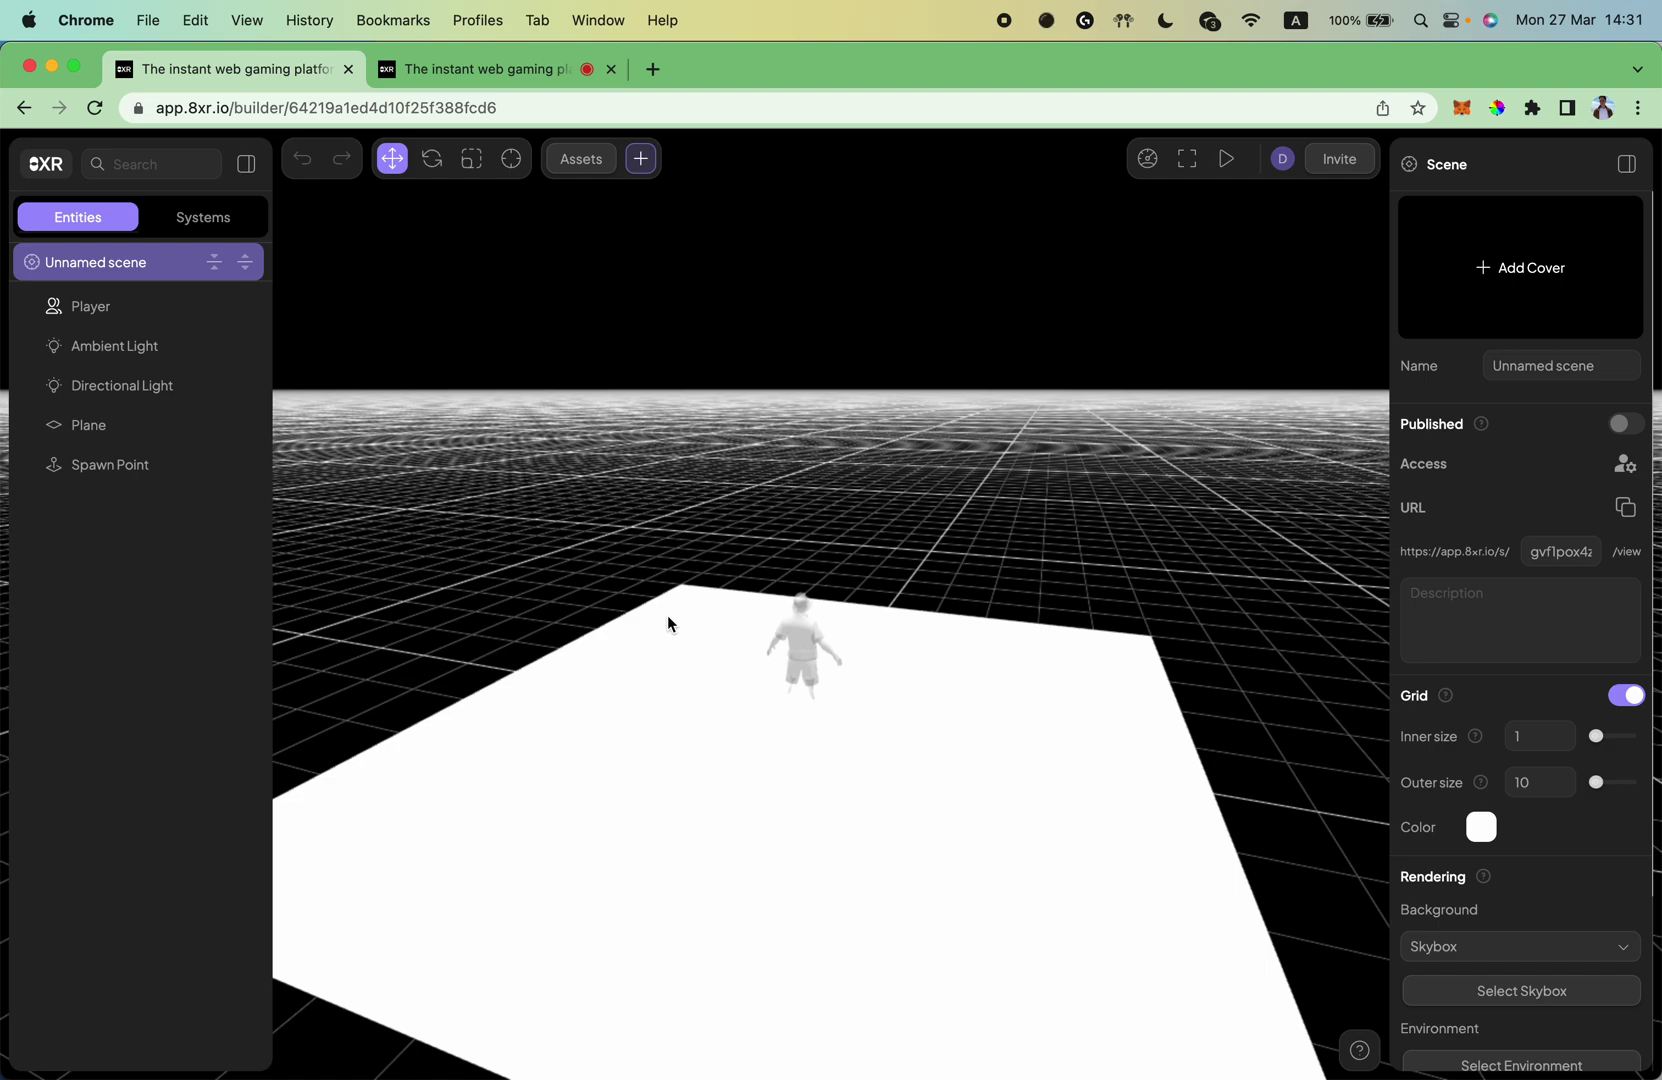
pyautogui.scroll(10, 667, 622)
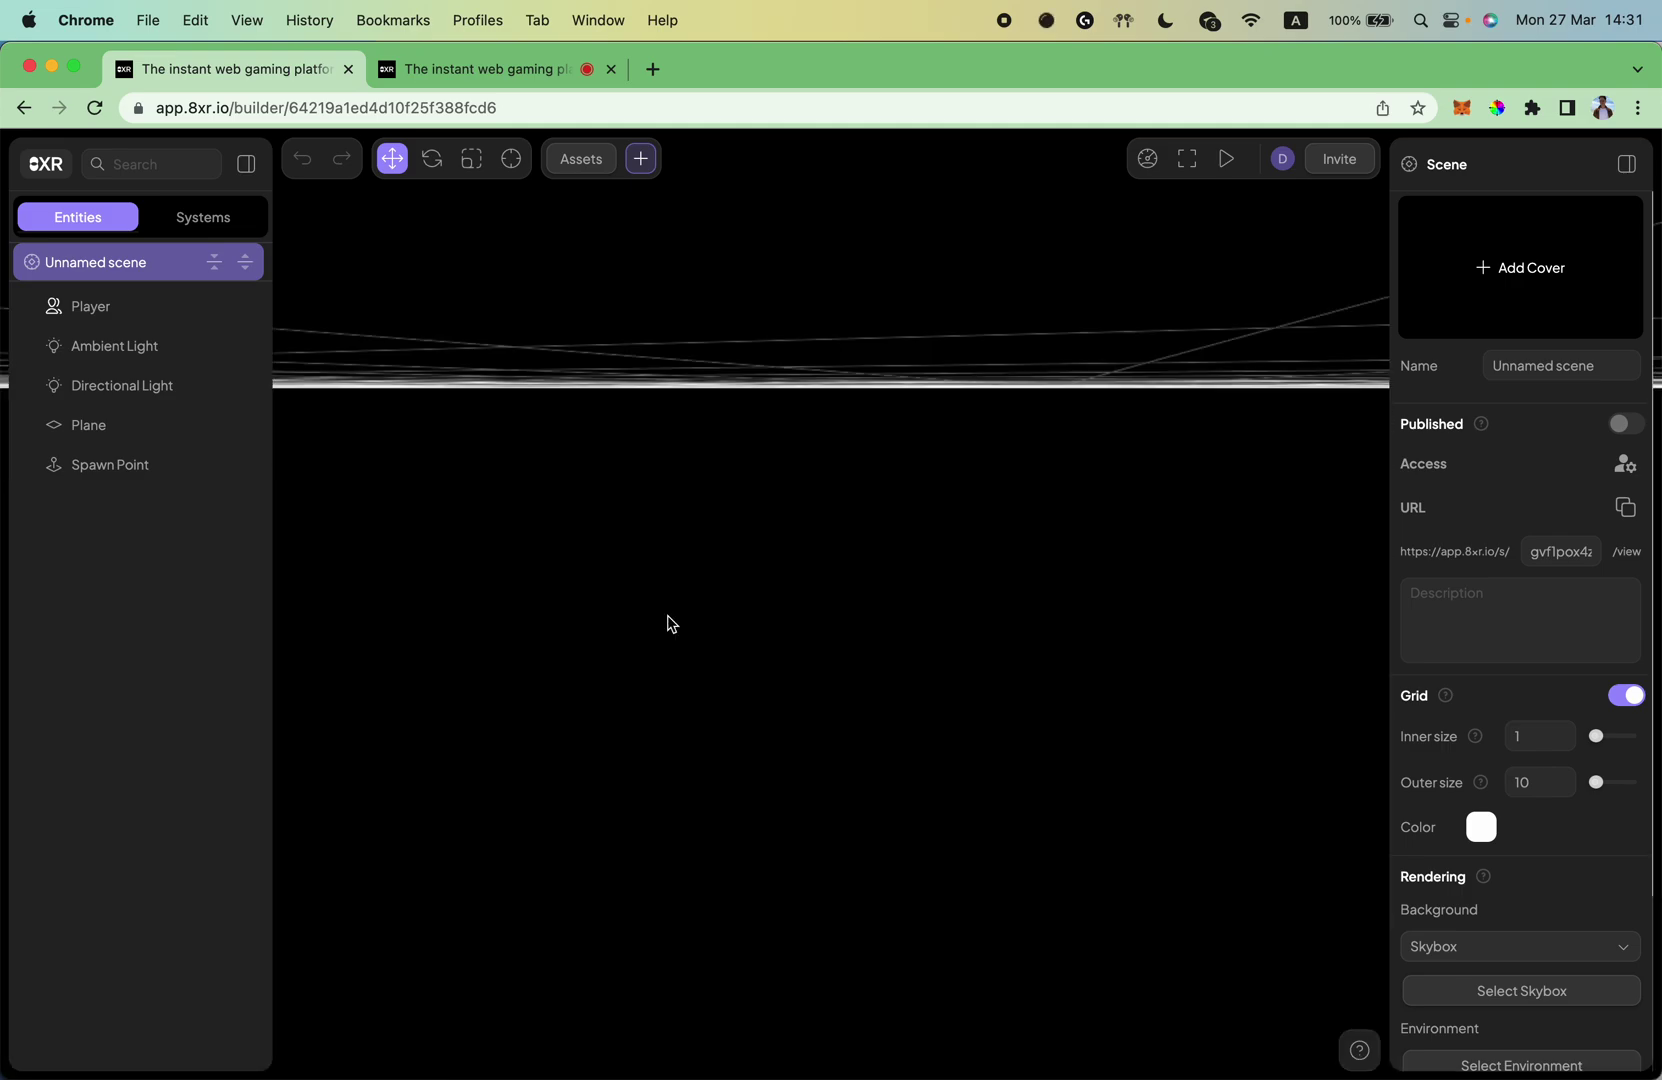
pyautogui.scroll(-3, 670, 622)
pyautogui.scroll(-4, 667, 622)
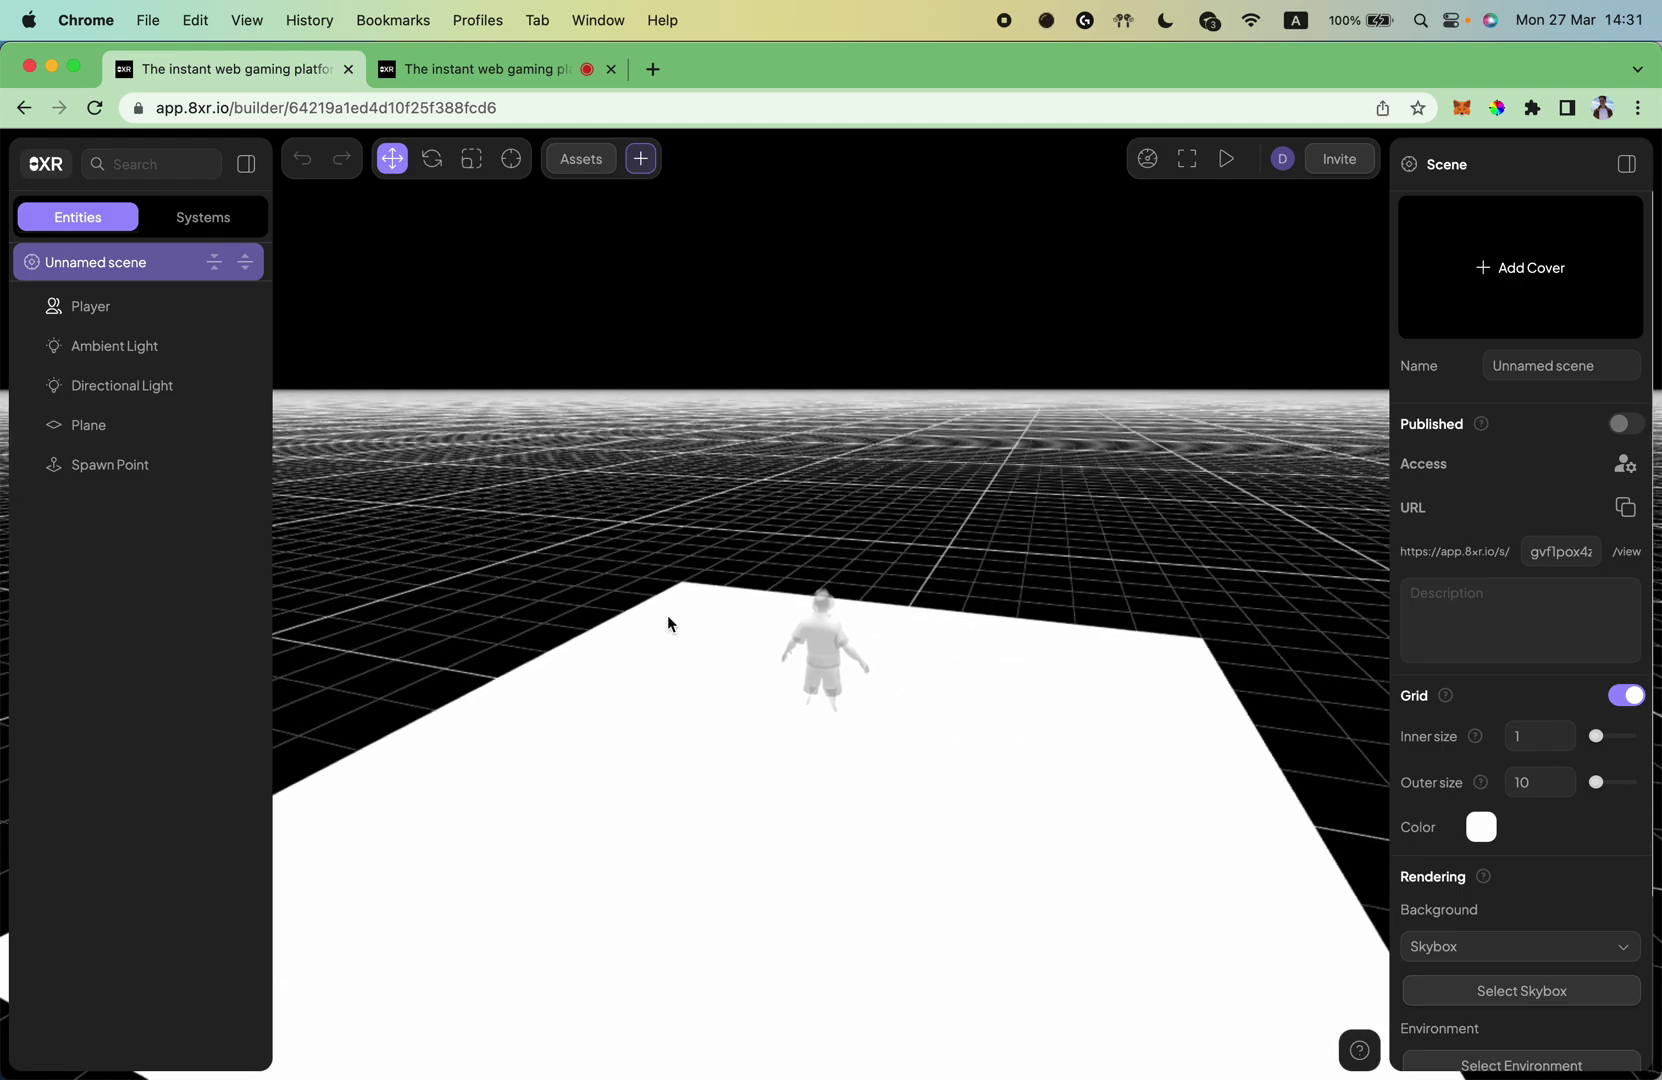
pyautogui.scroll(-2, 667, 622)
pyautogui.scroll(-4, 676, 648)
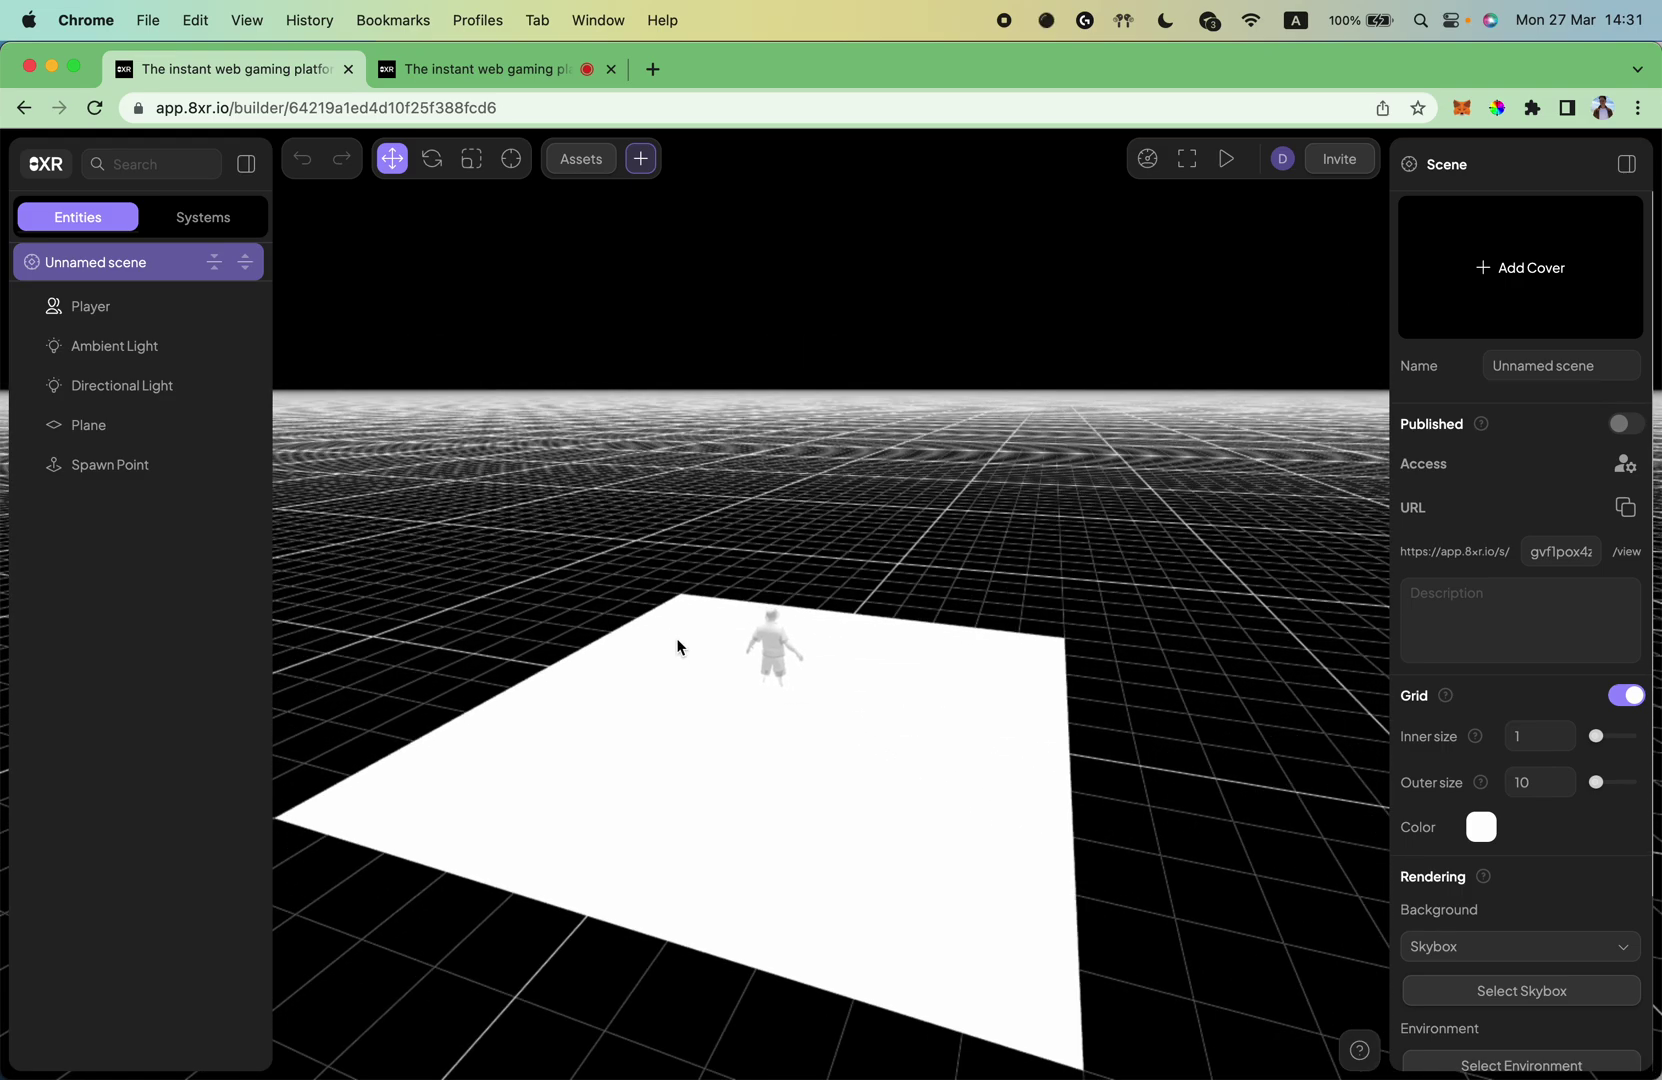
pyautogui.scroll(-6, 676, 648)
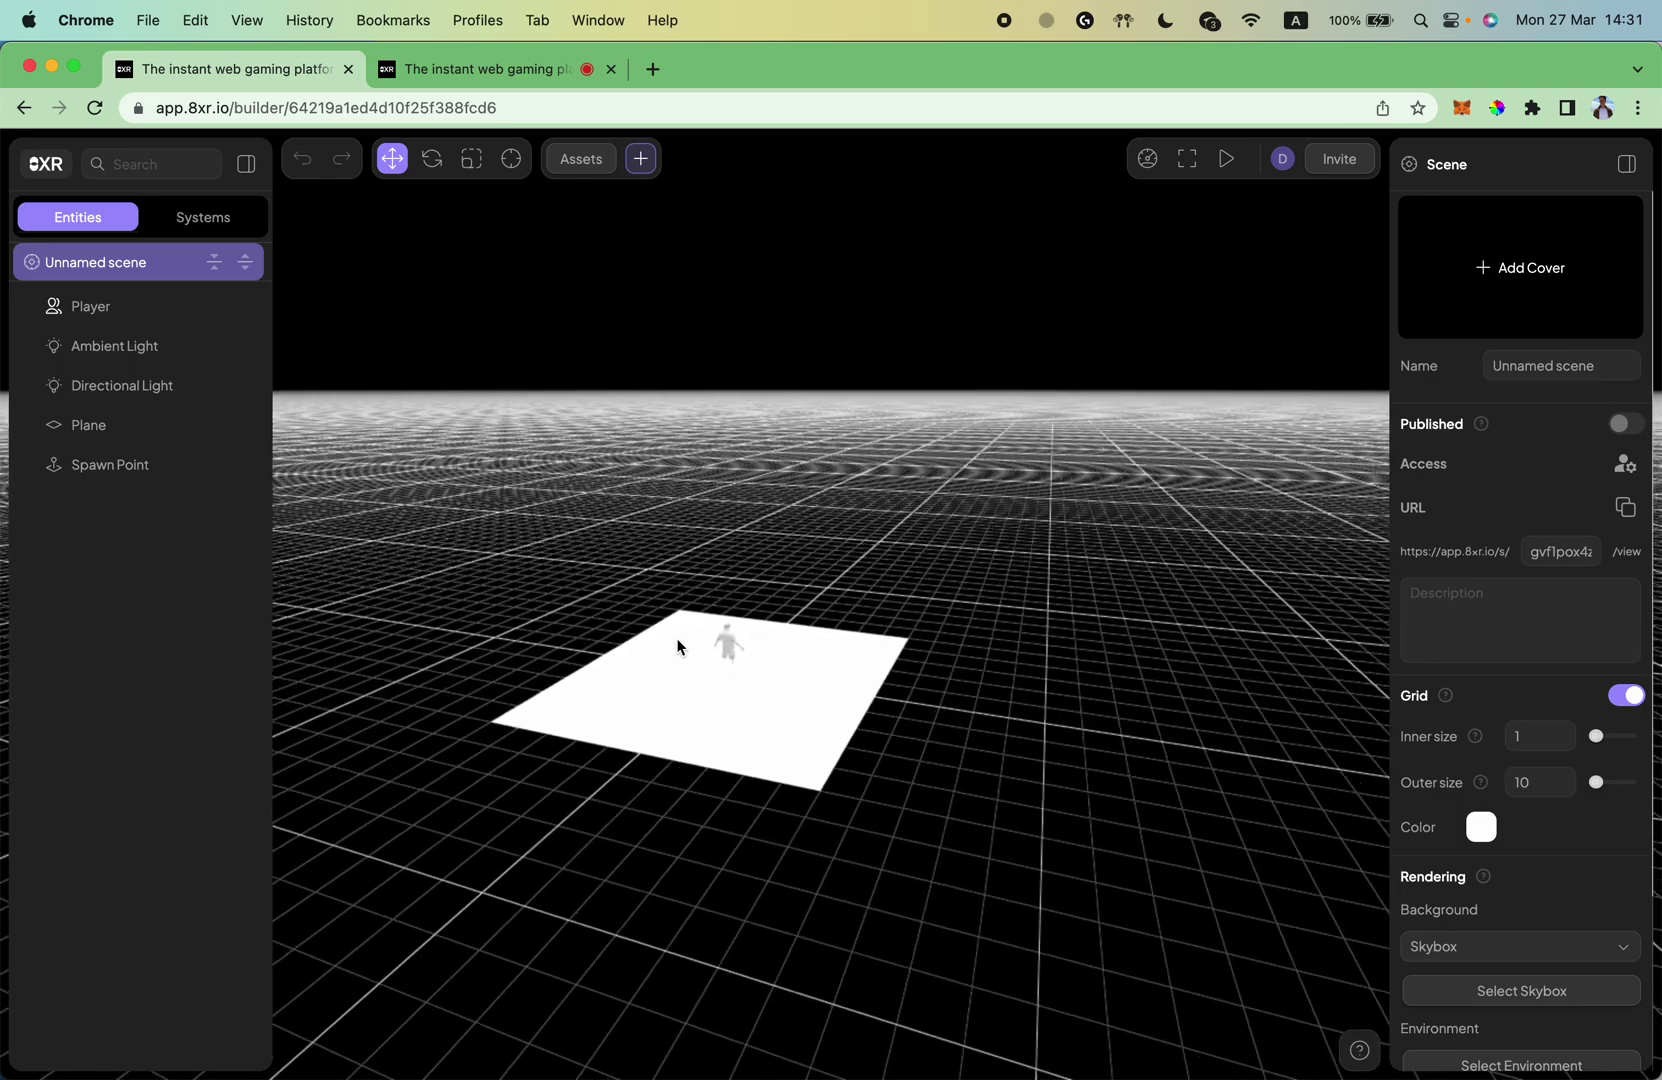
pyautogui.scroll(-2, 677, 647)
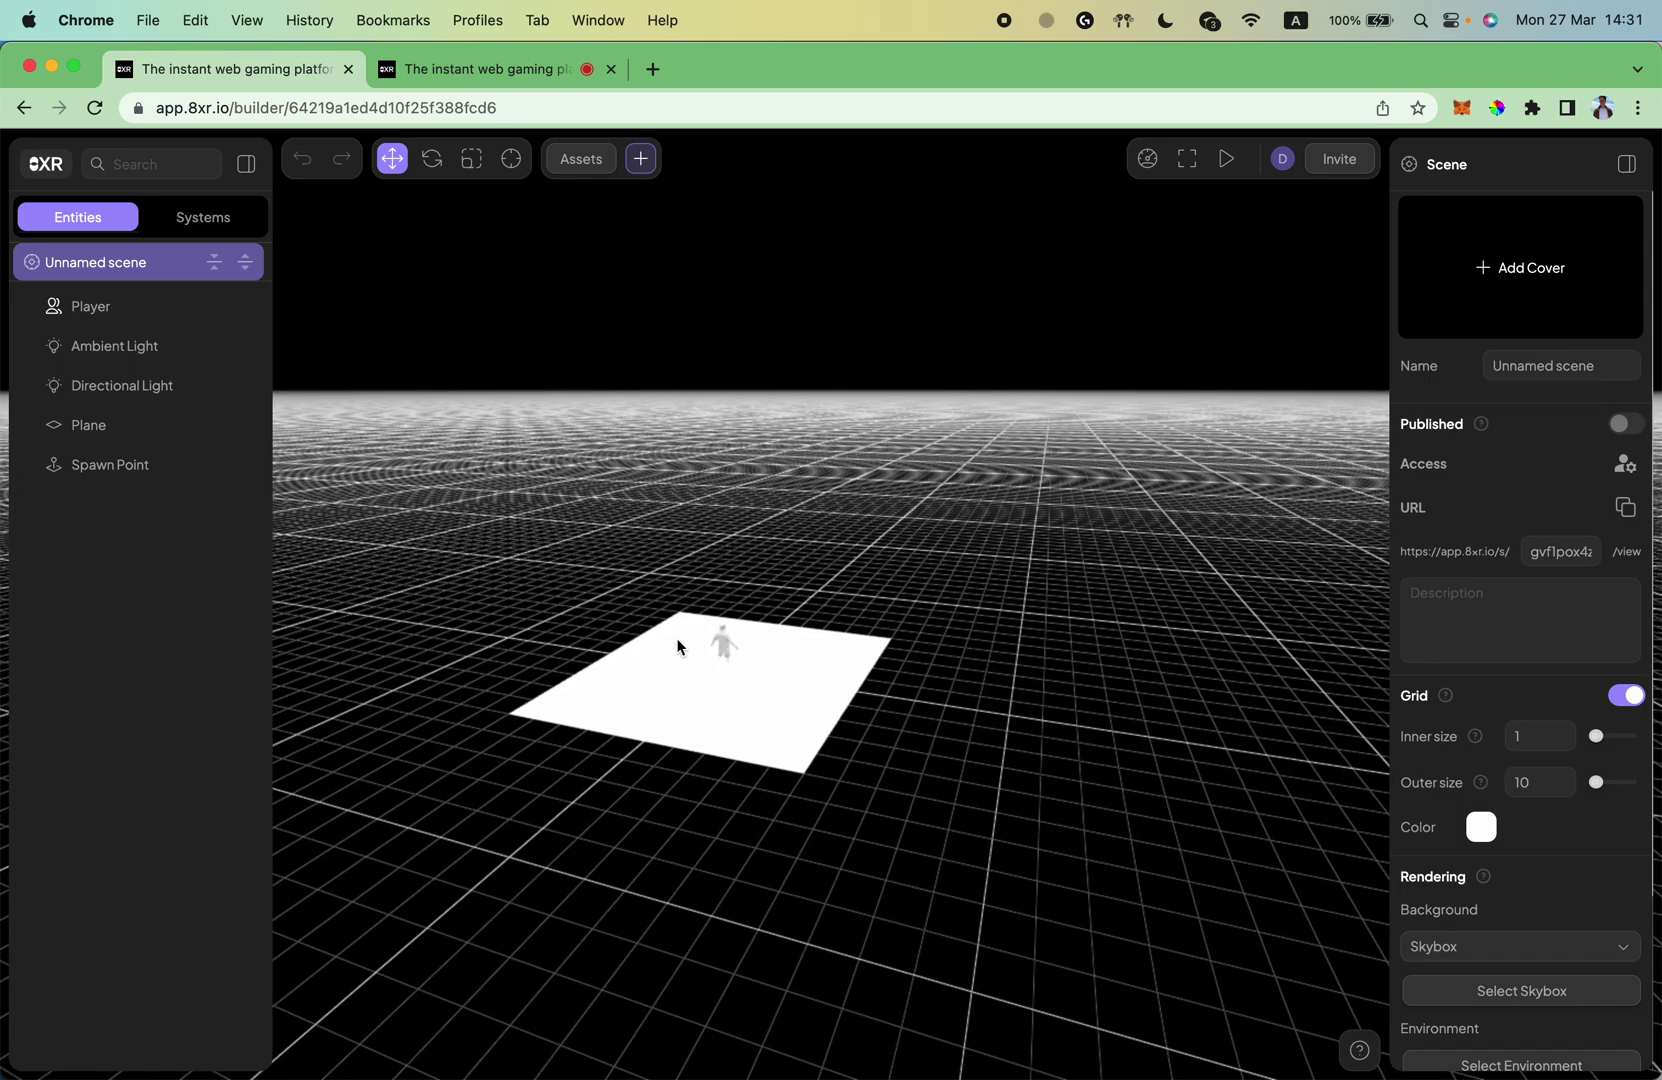
# Step: Check the plane's 10 by 10 size, then reselect the spawn point to show its transform
pyautogui.click(135, 479)
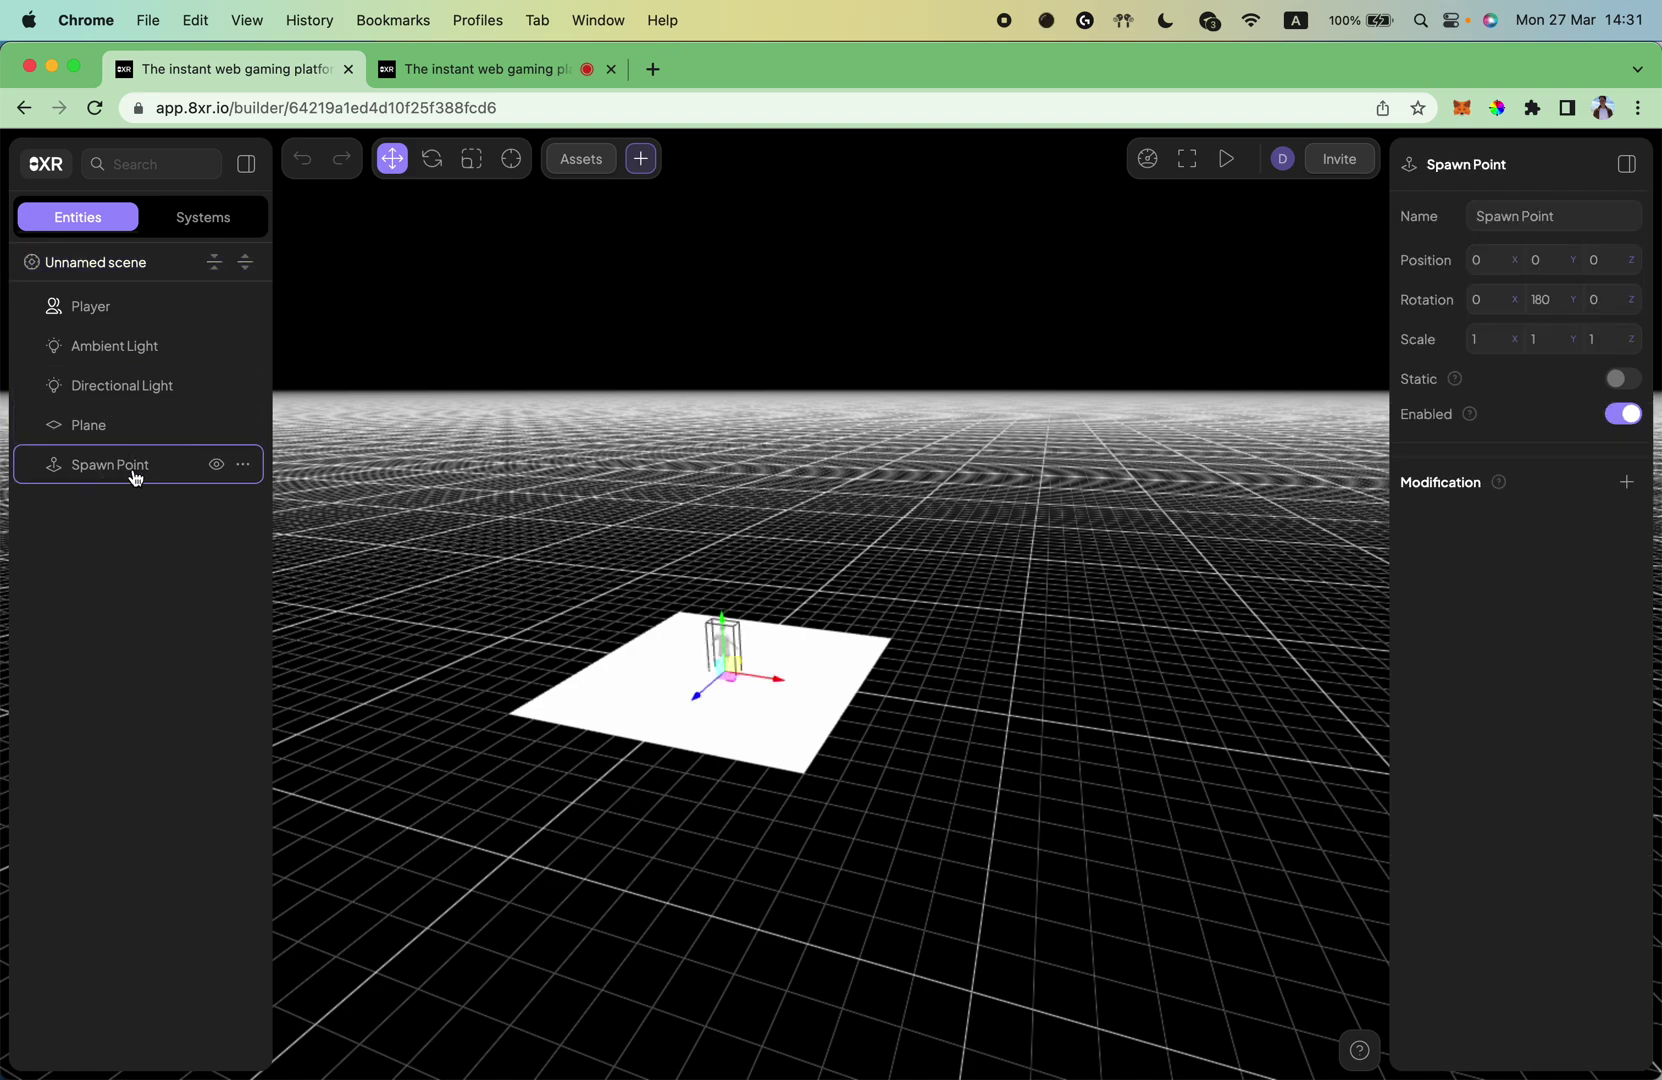
pyautogui.click(226, 638)
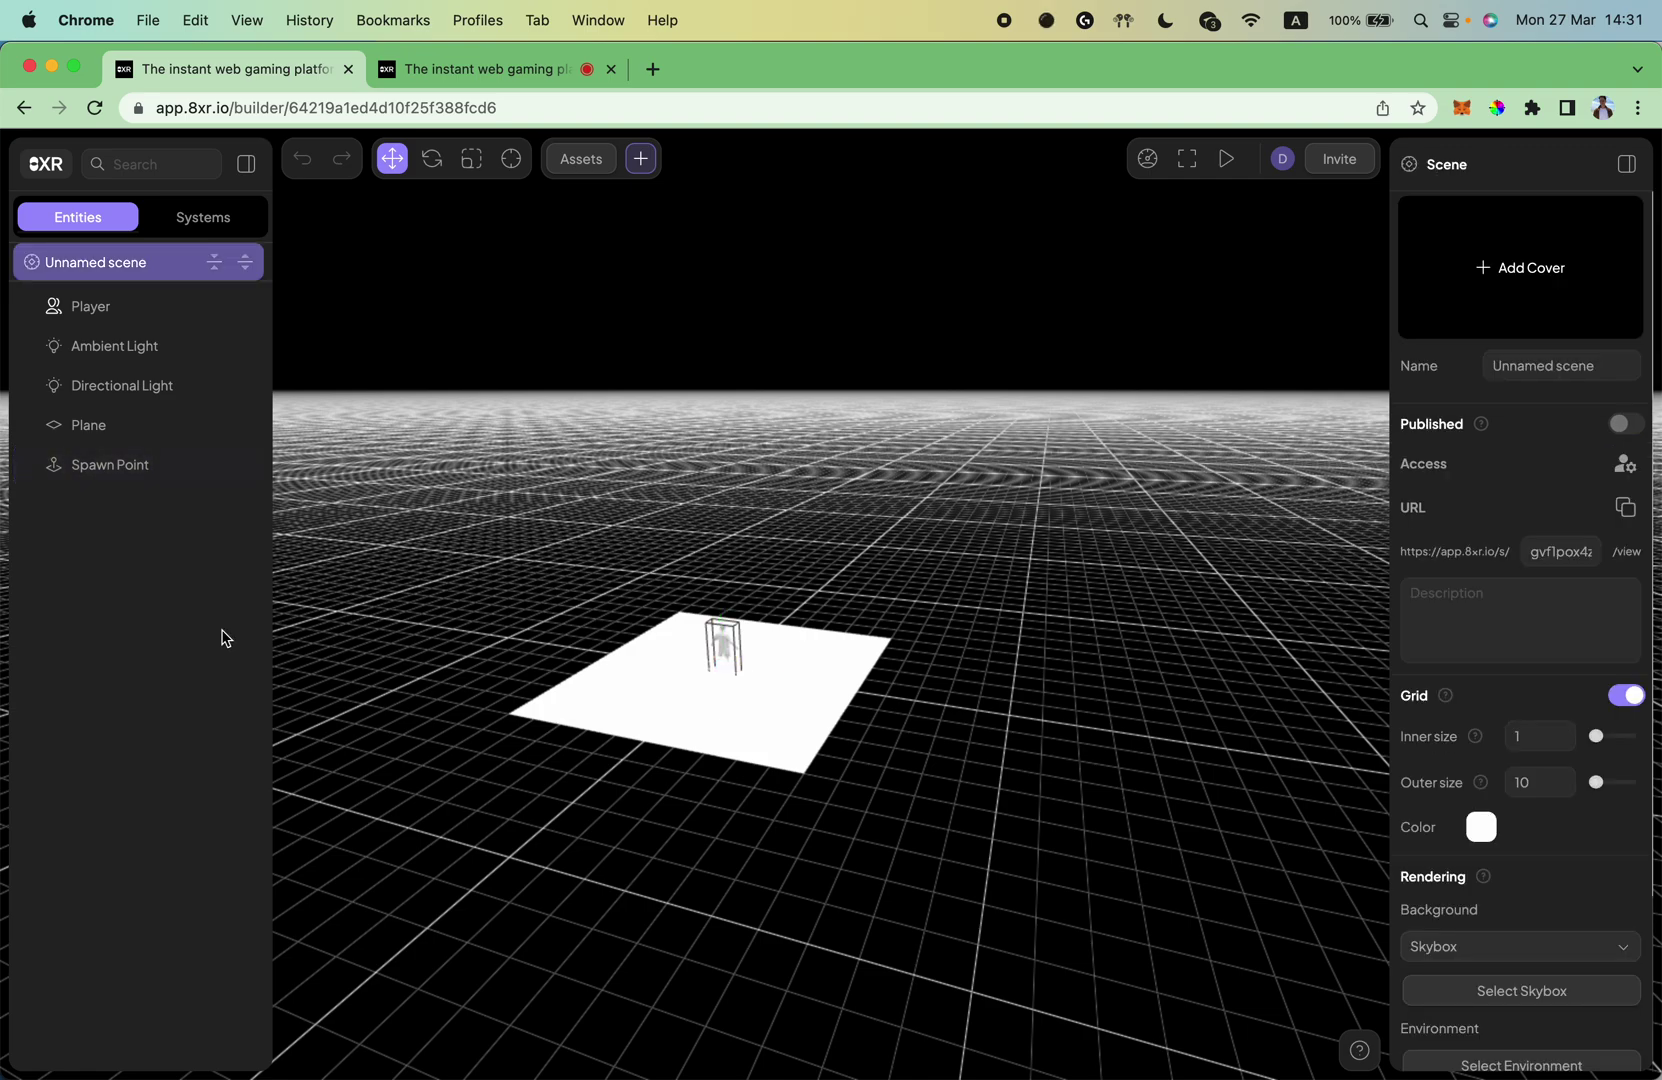
pyautogui.click(160, 425)
pyautogui.scroll(5, 742, 652)
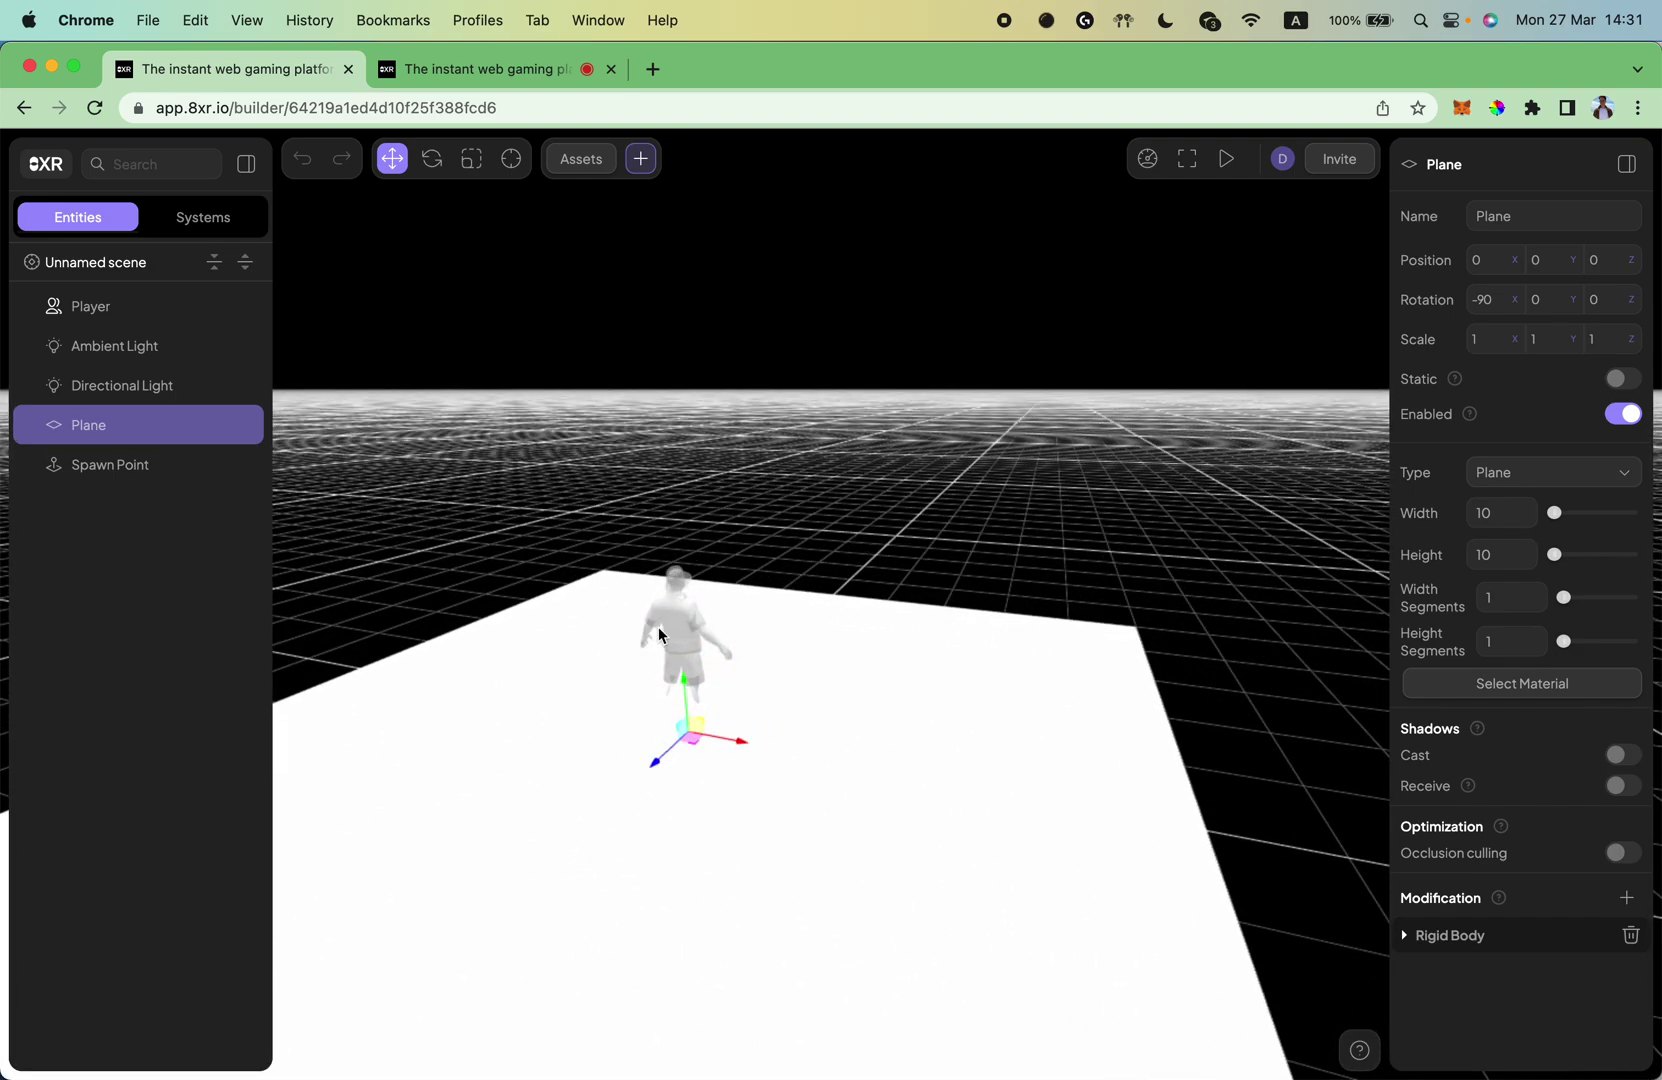
pyautogui.click(673, 610)
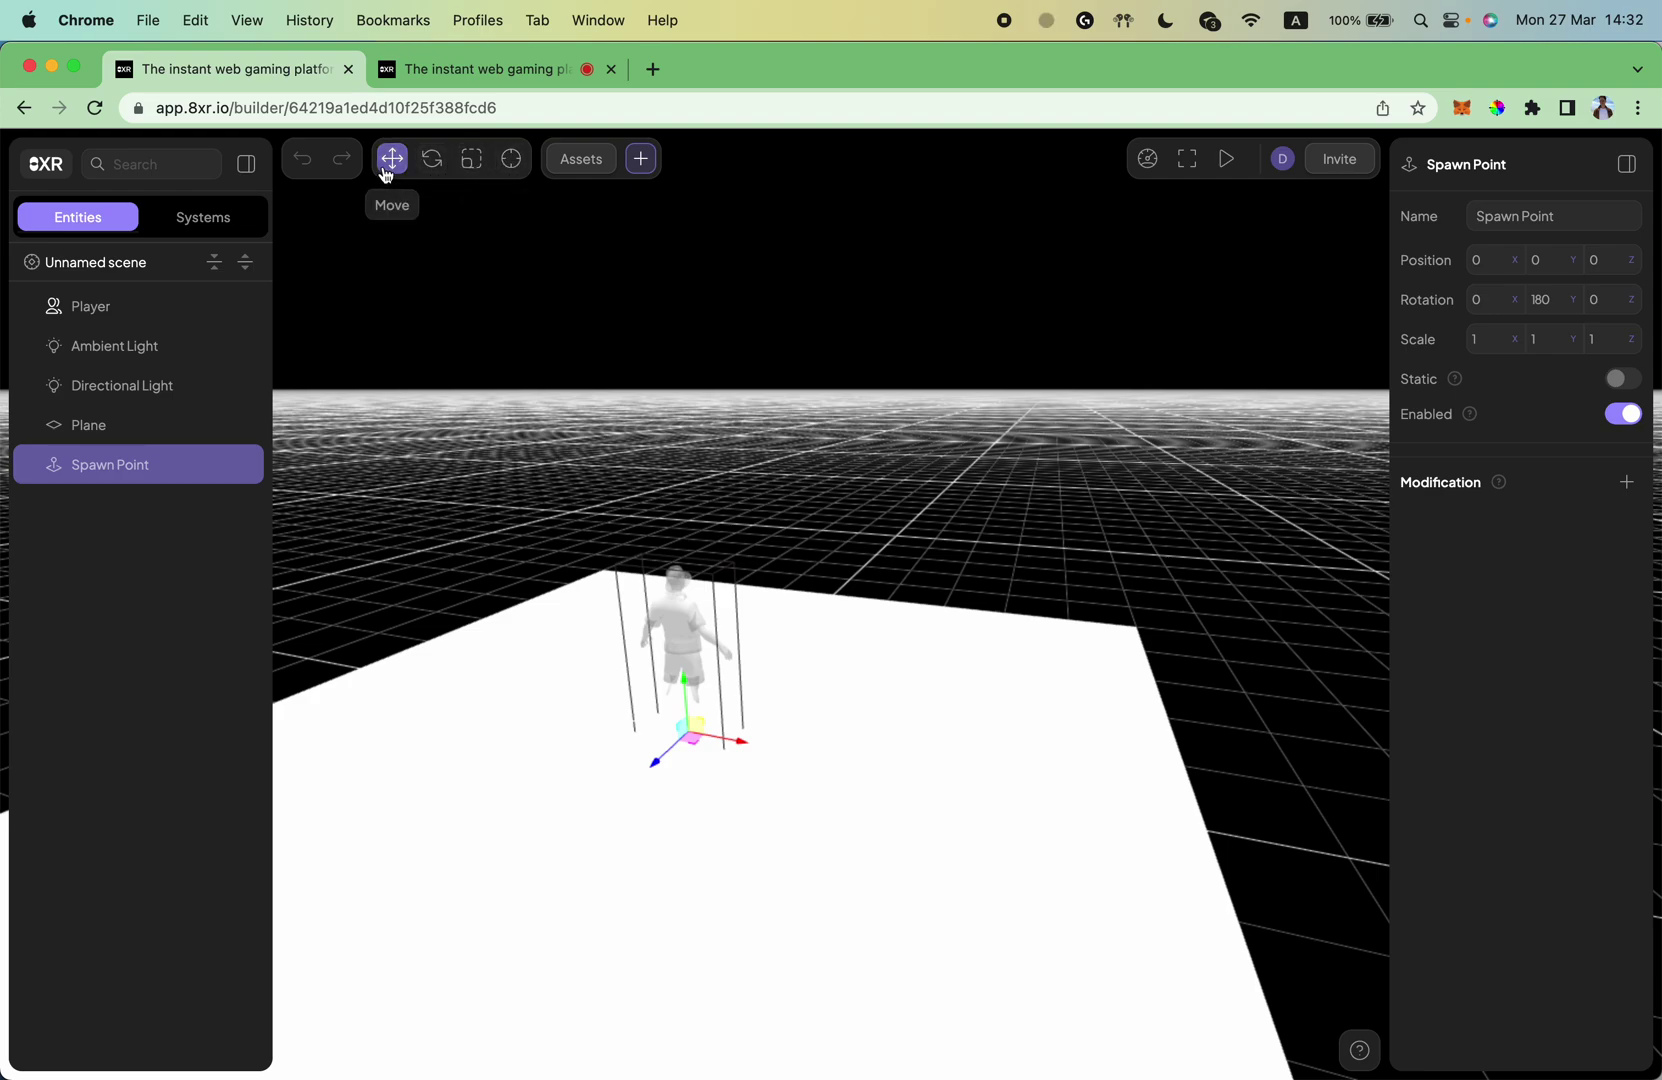
# Step: Nudge the spawn point along X and rotate it about 7 degrees on Y
pyautogui.moveTo(740, 741)
pyautogui.mouseDown()
pyautogui.moveTo(906, 760)
pyautogui.moveTo(660, 735)
pyautogui.moveTo(737, 748)
pyautogui.mouseUp()
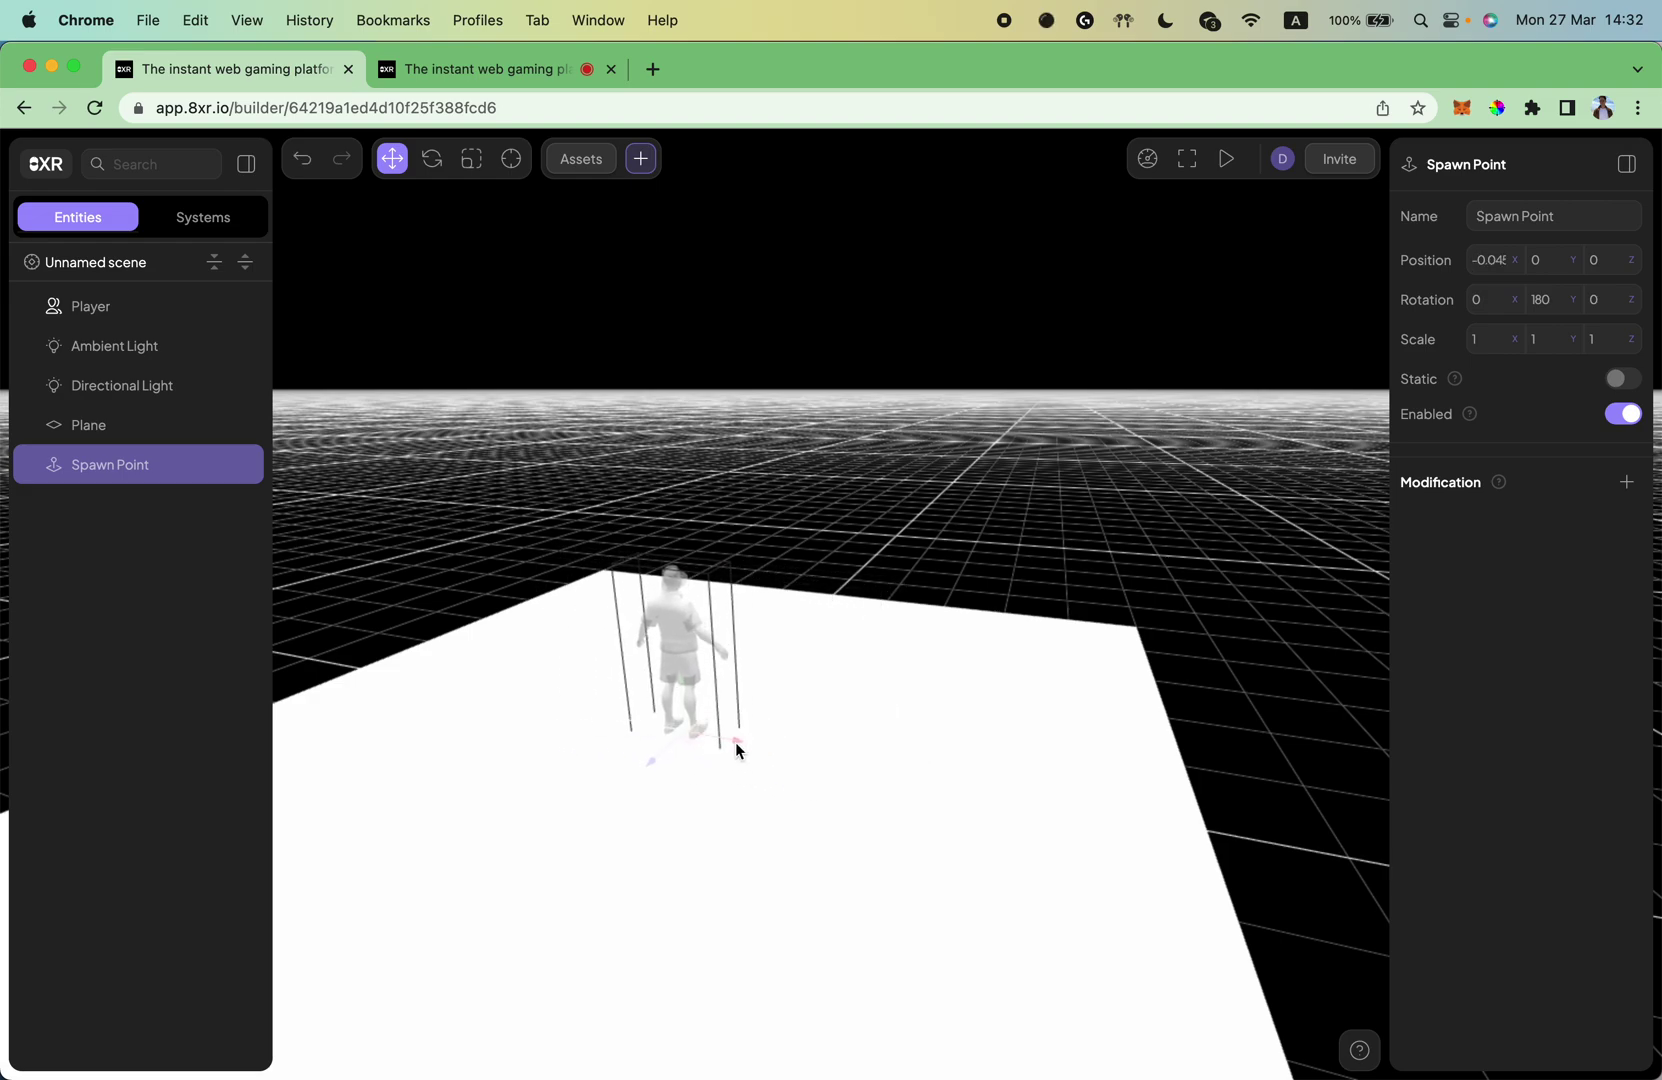
pyautogui.click(432, 158)
pyautogui.moveTo(700, 690); pyautogui.dragTo(728, 744)
pyautogui.click(471, 158)
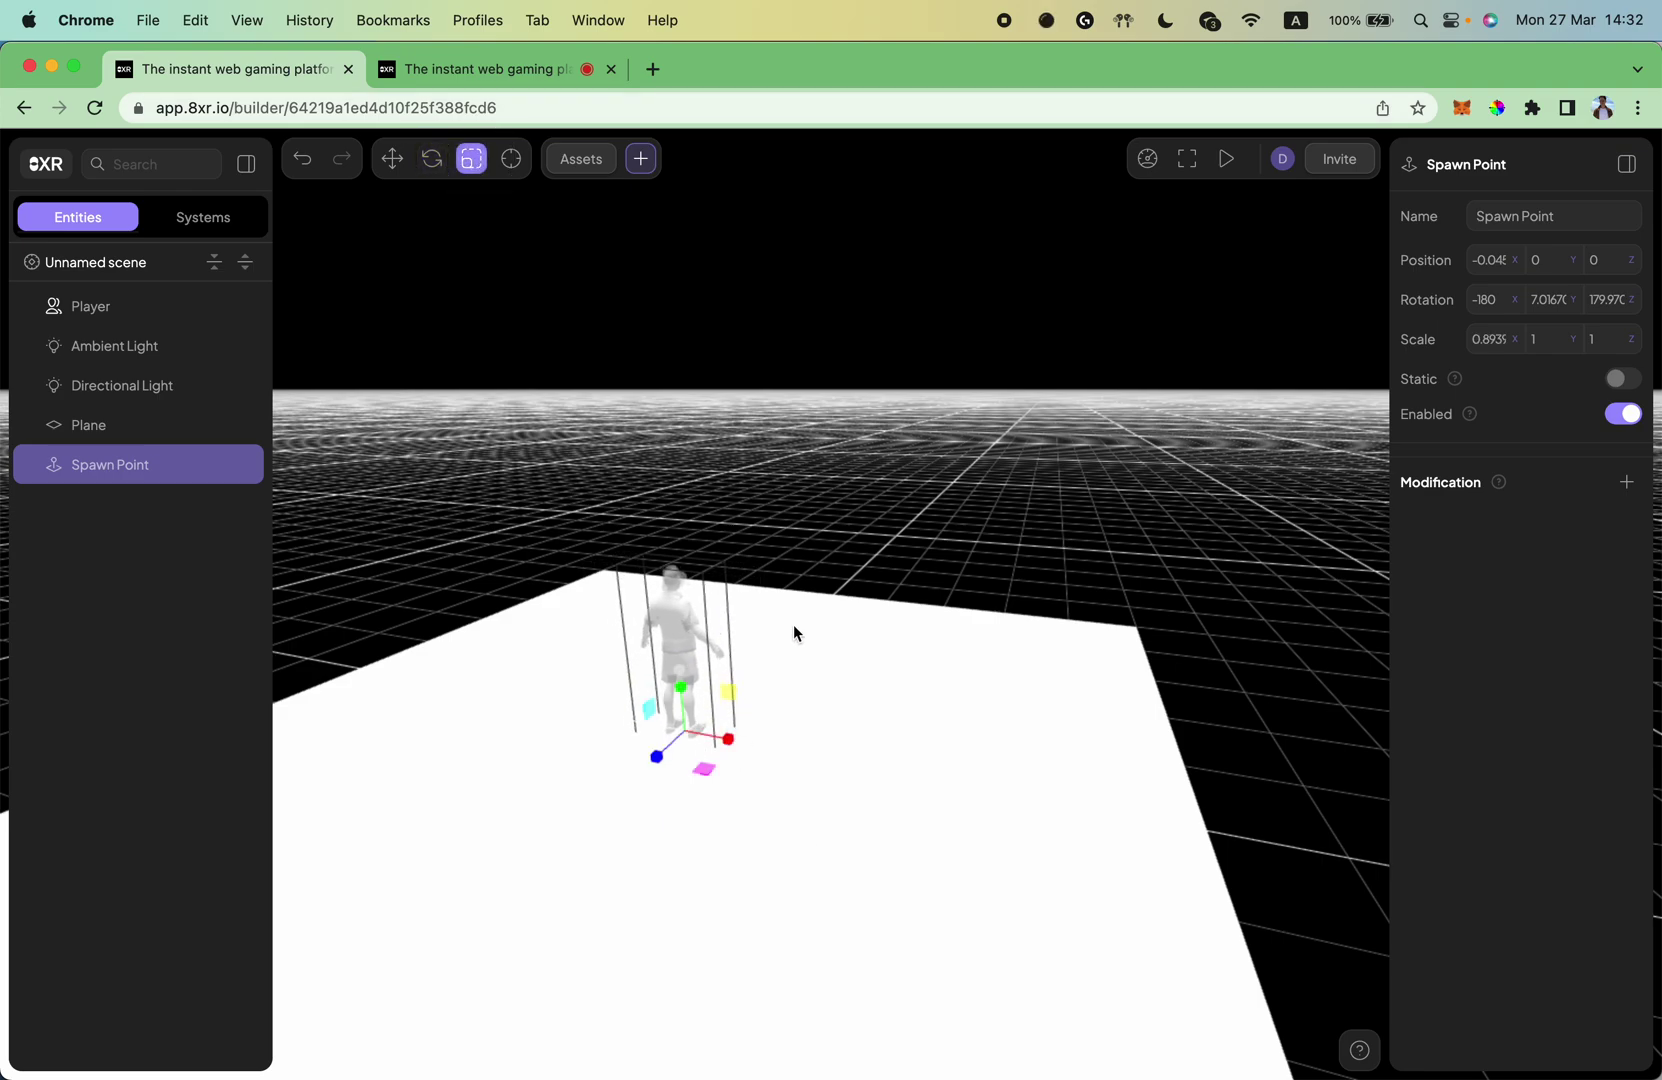
# Step: Focus the view closely on the spawn point character standing on the plane
pyautogui.scroll(-5, 657, 564)
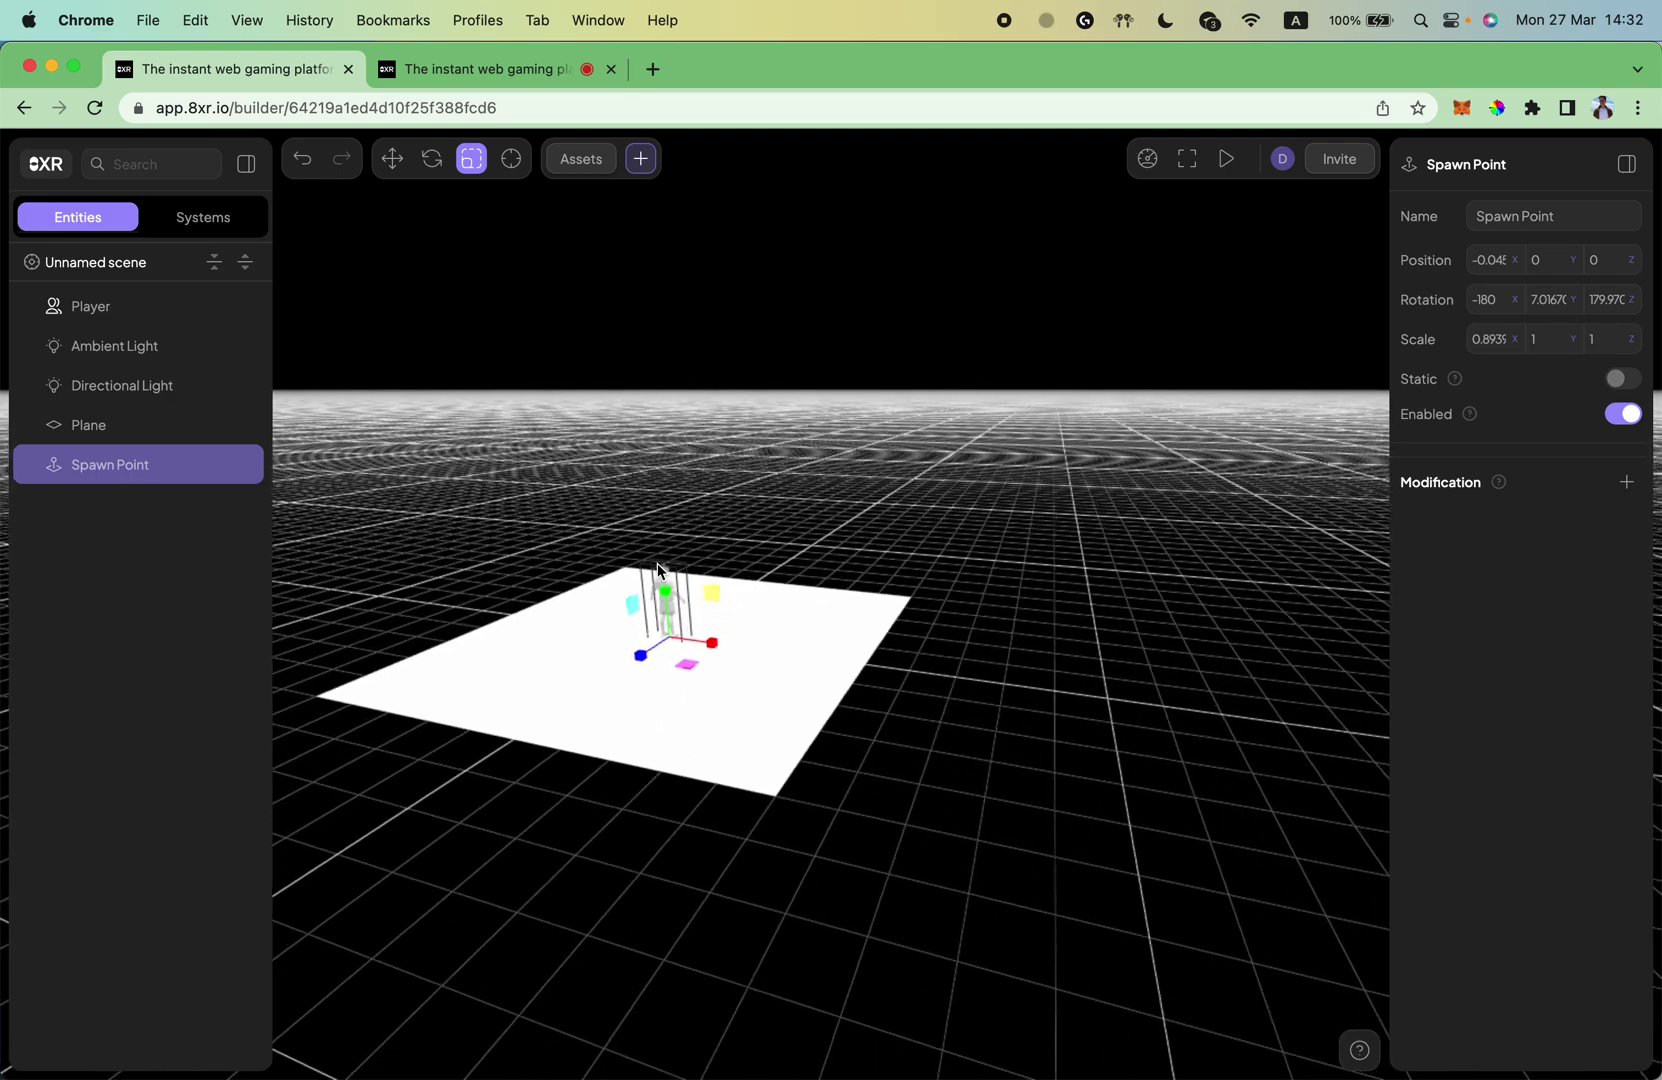
pyautogui.click(699, 748)
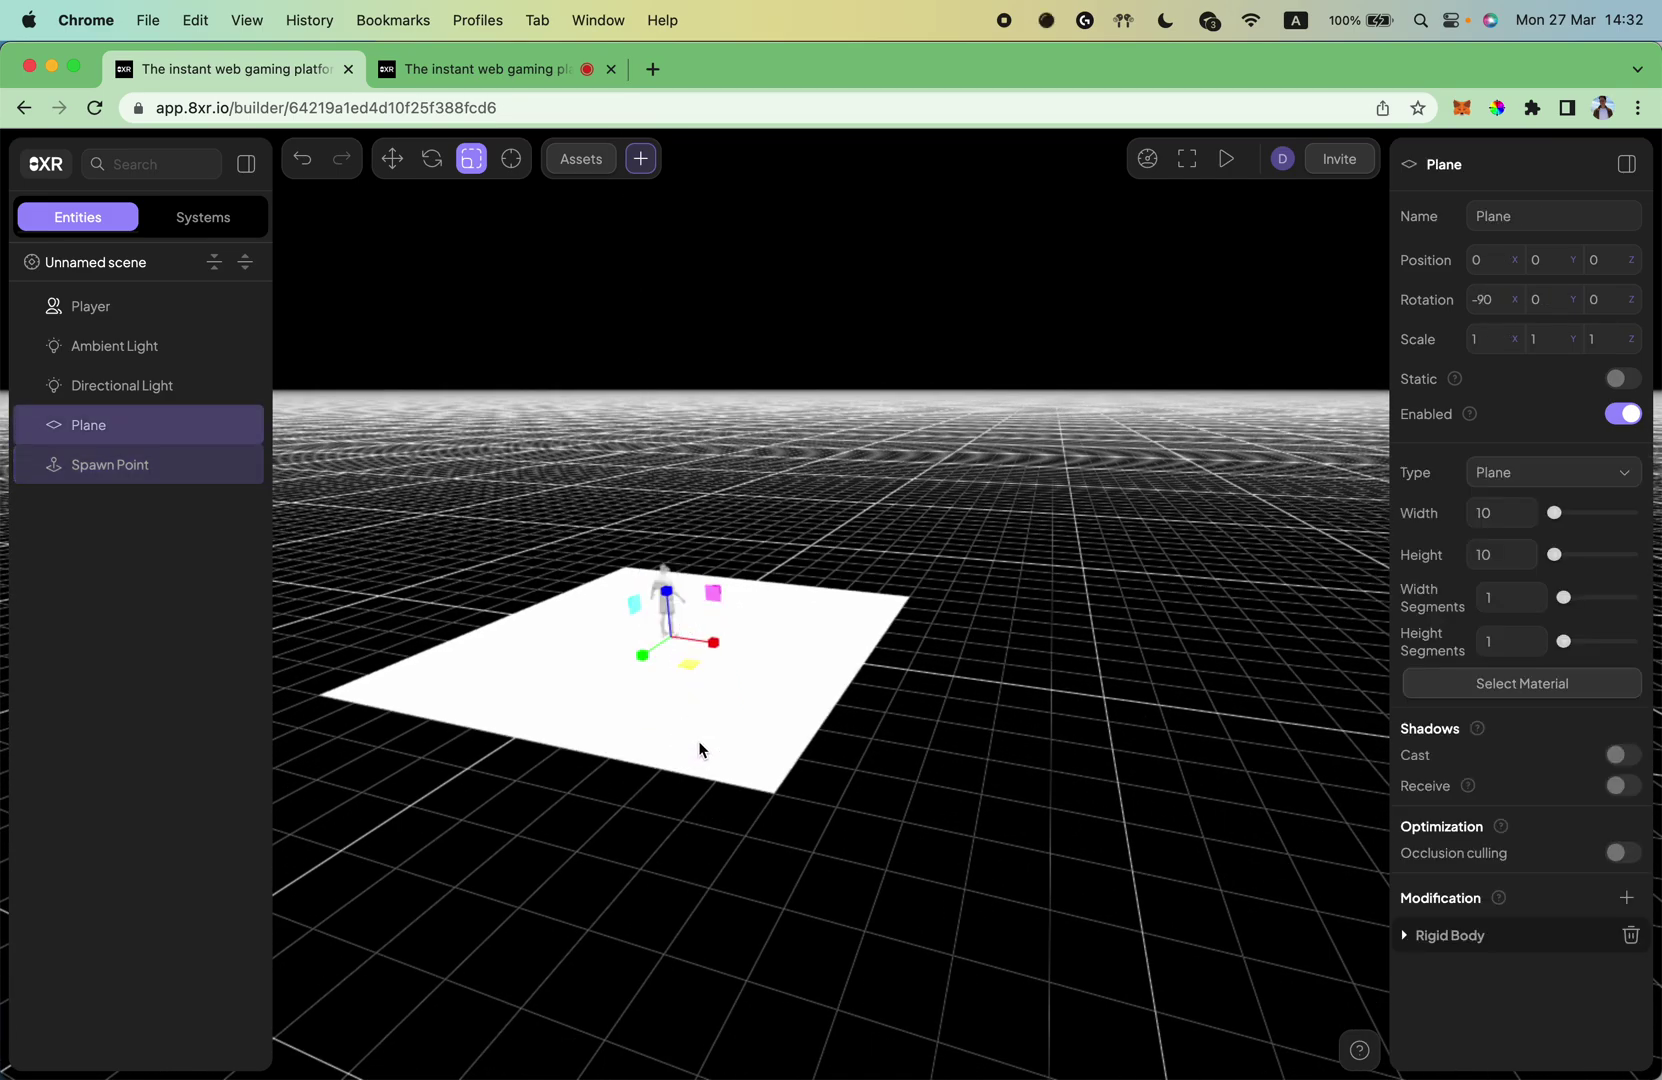
pyautogui.click(105, 476)
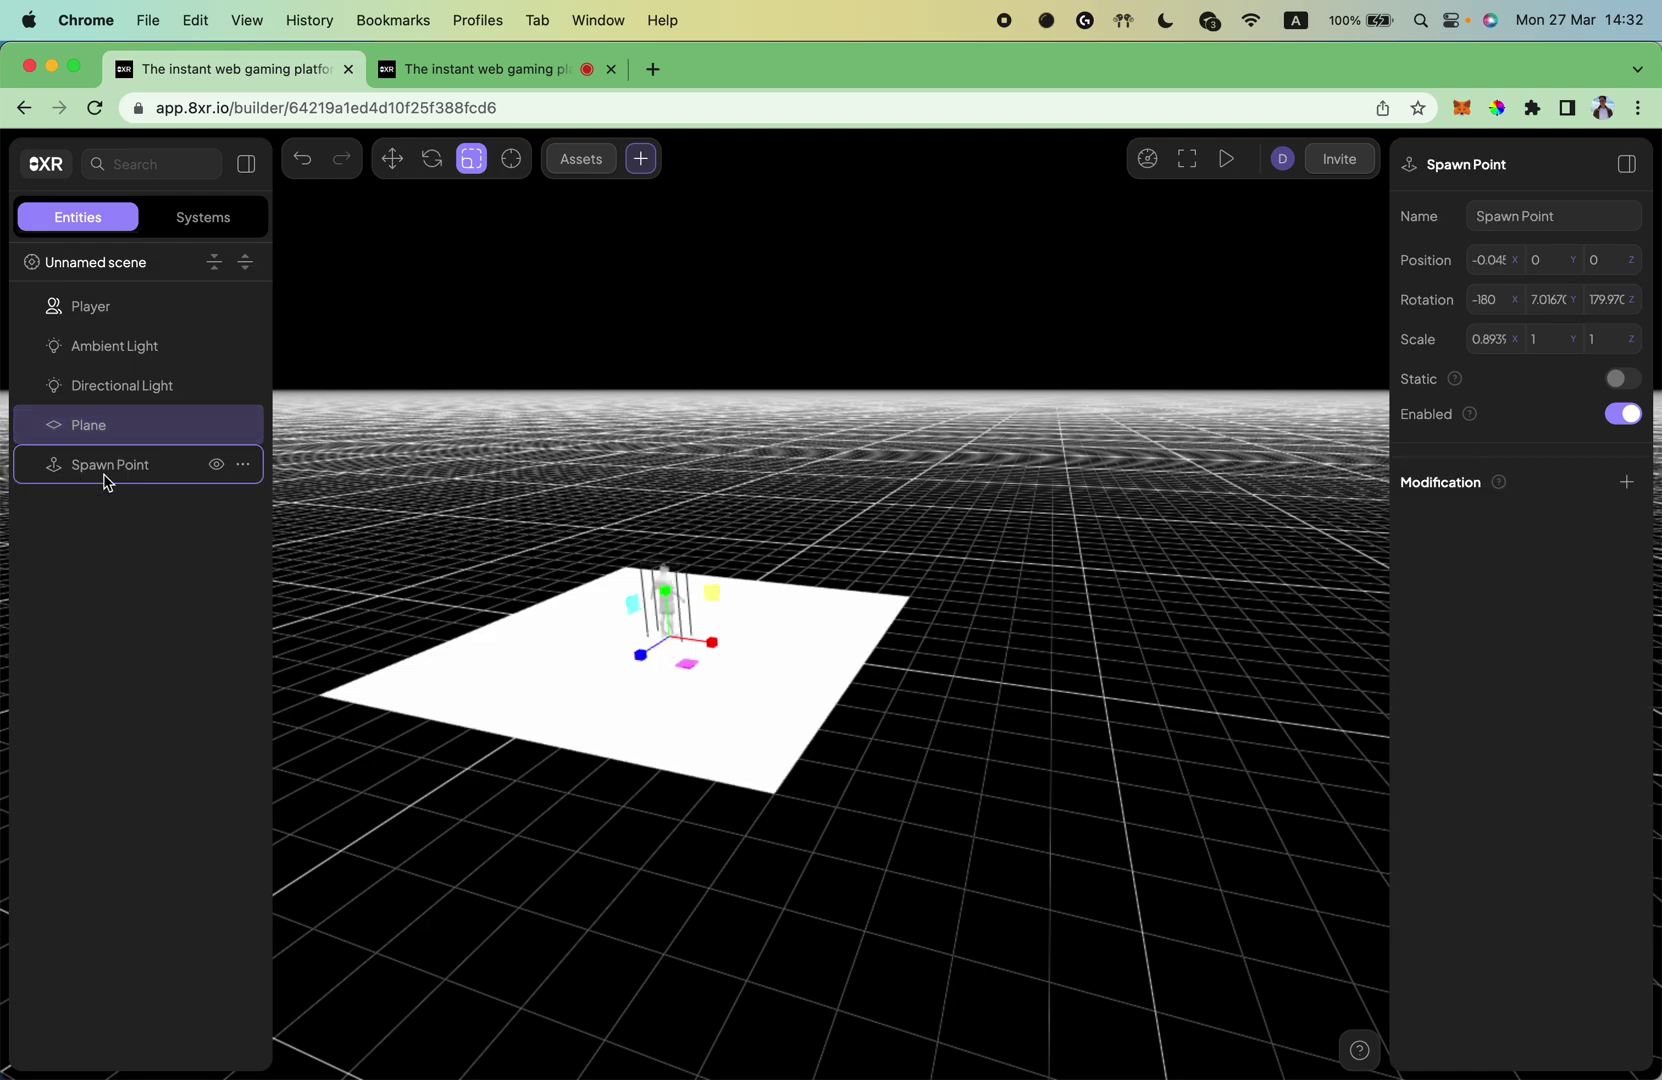
pyautogui.click(512, 160)
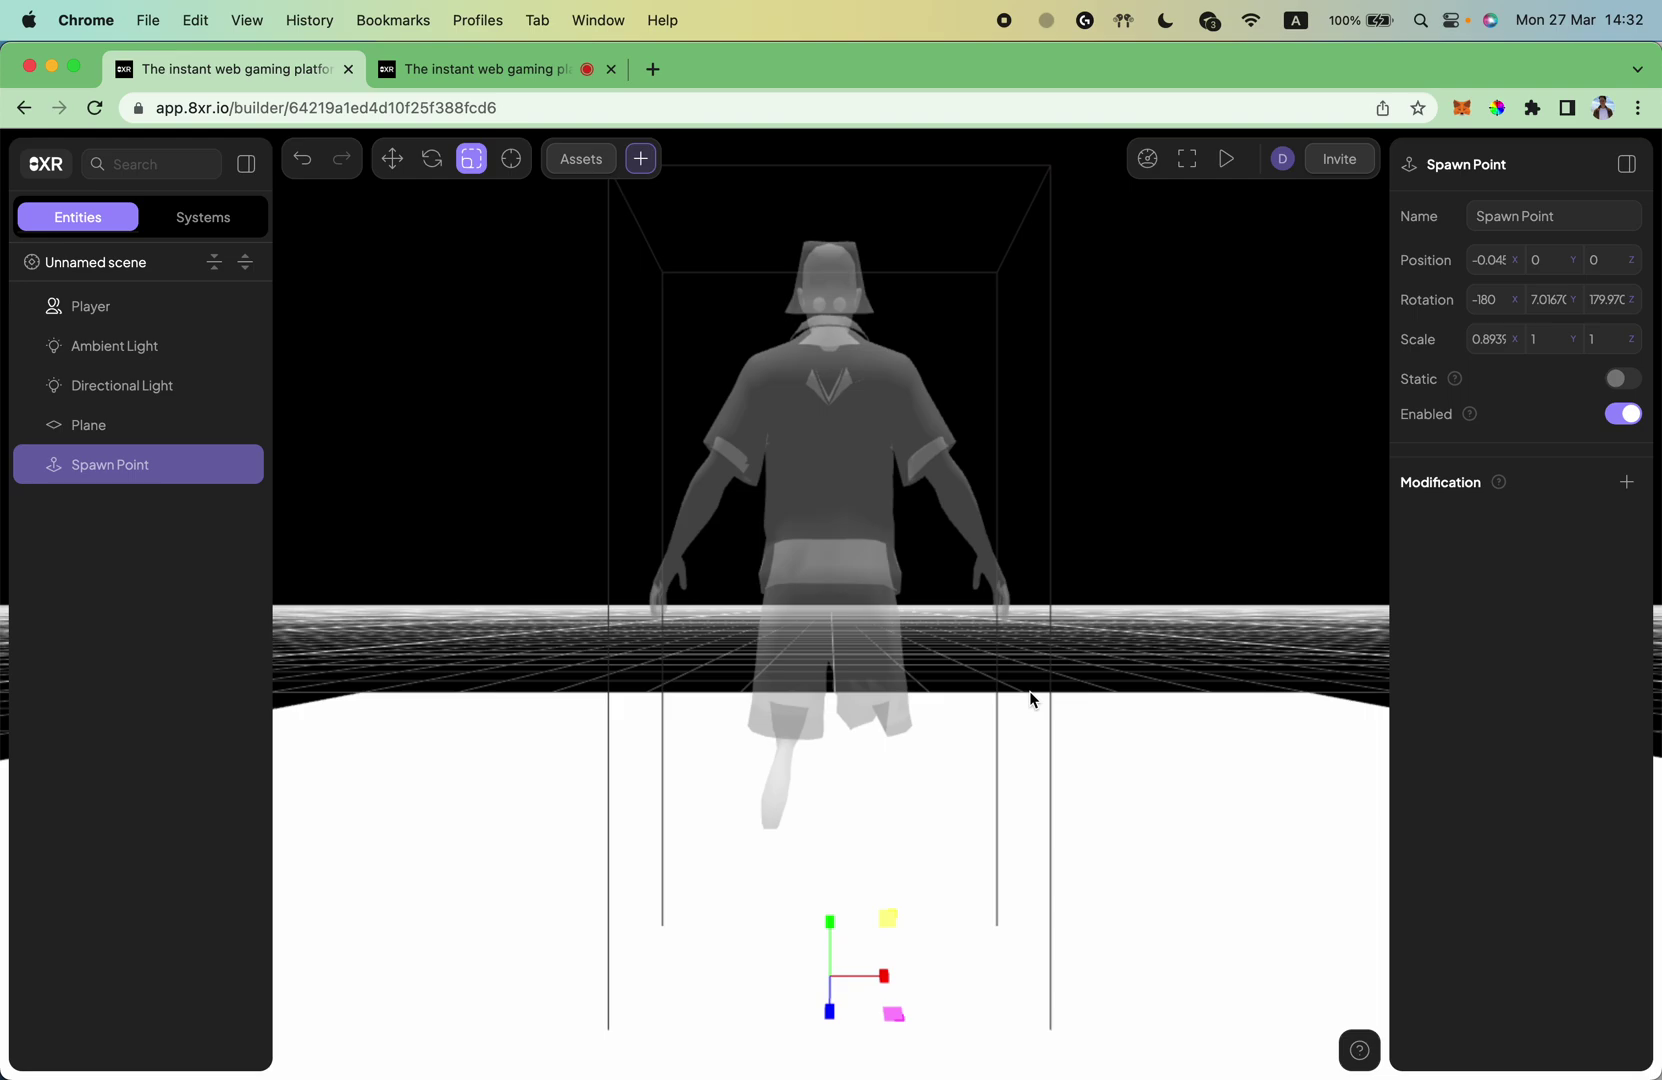
pyautogui.scroll(-5, 1049, 719)
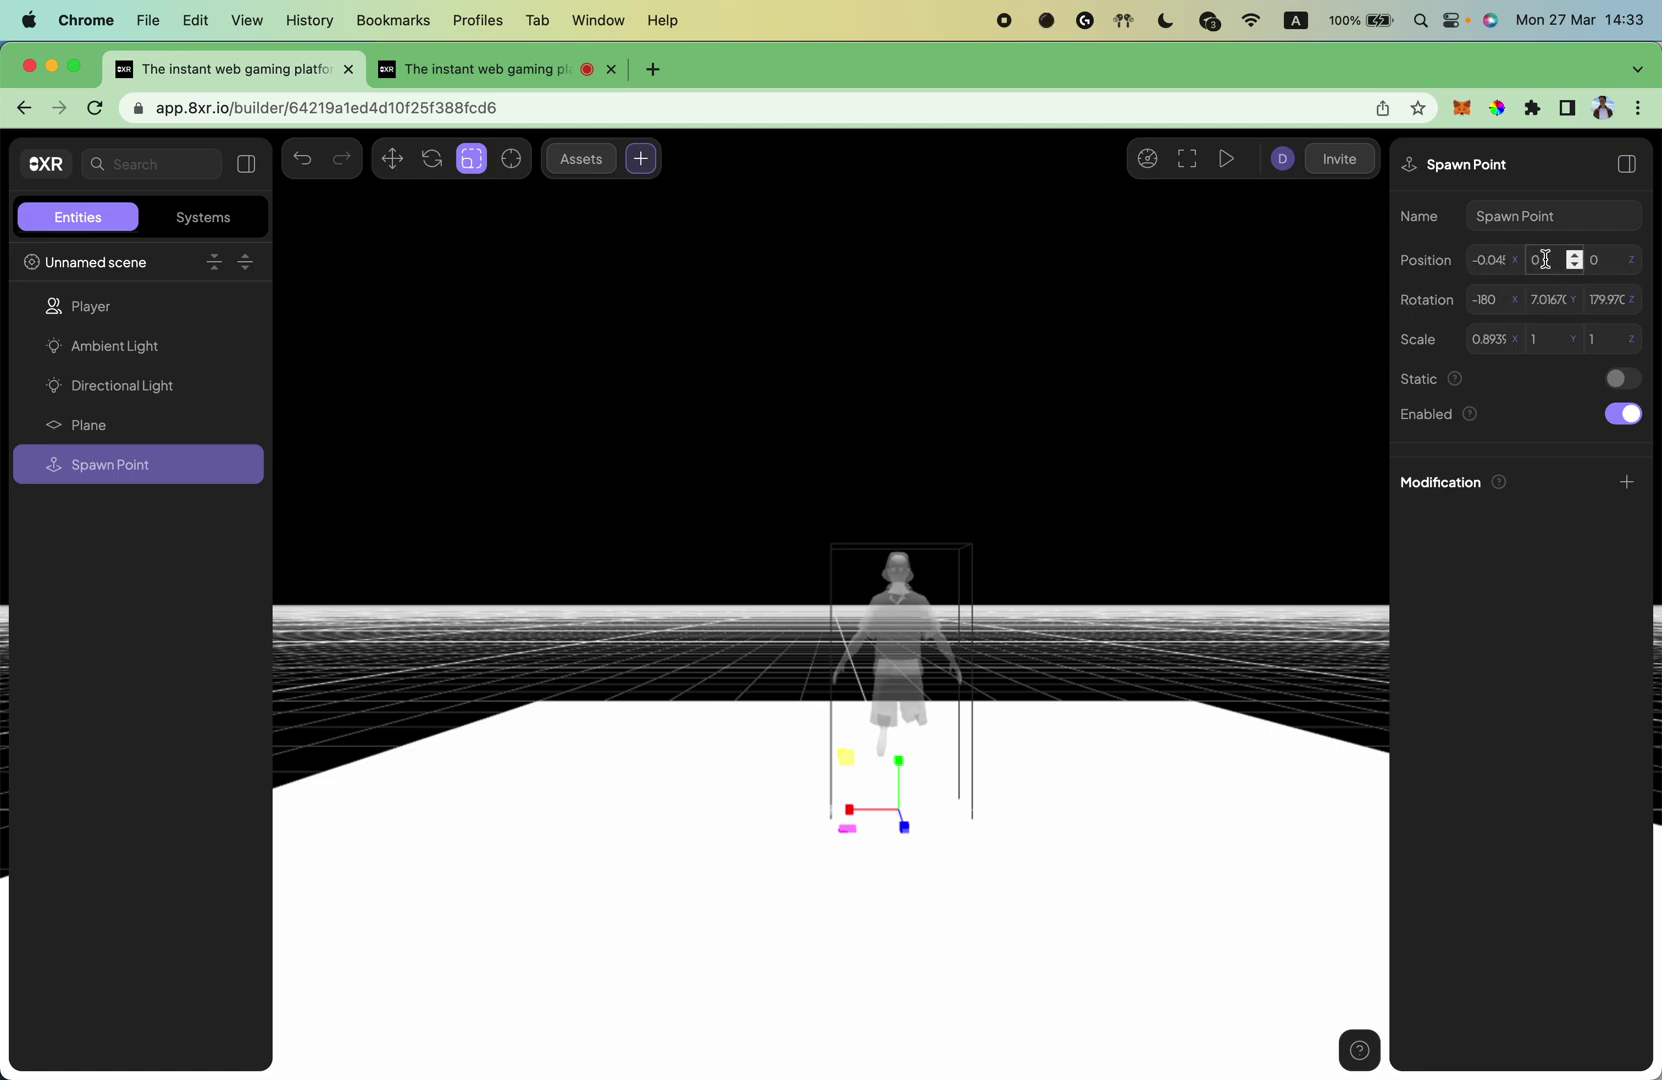
# Step: Set the spawn point's Position Y to 2
pyautogui.click(1494, 263)
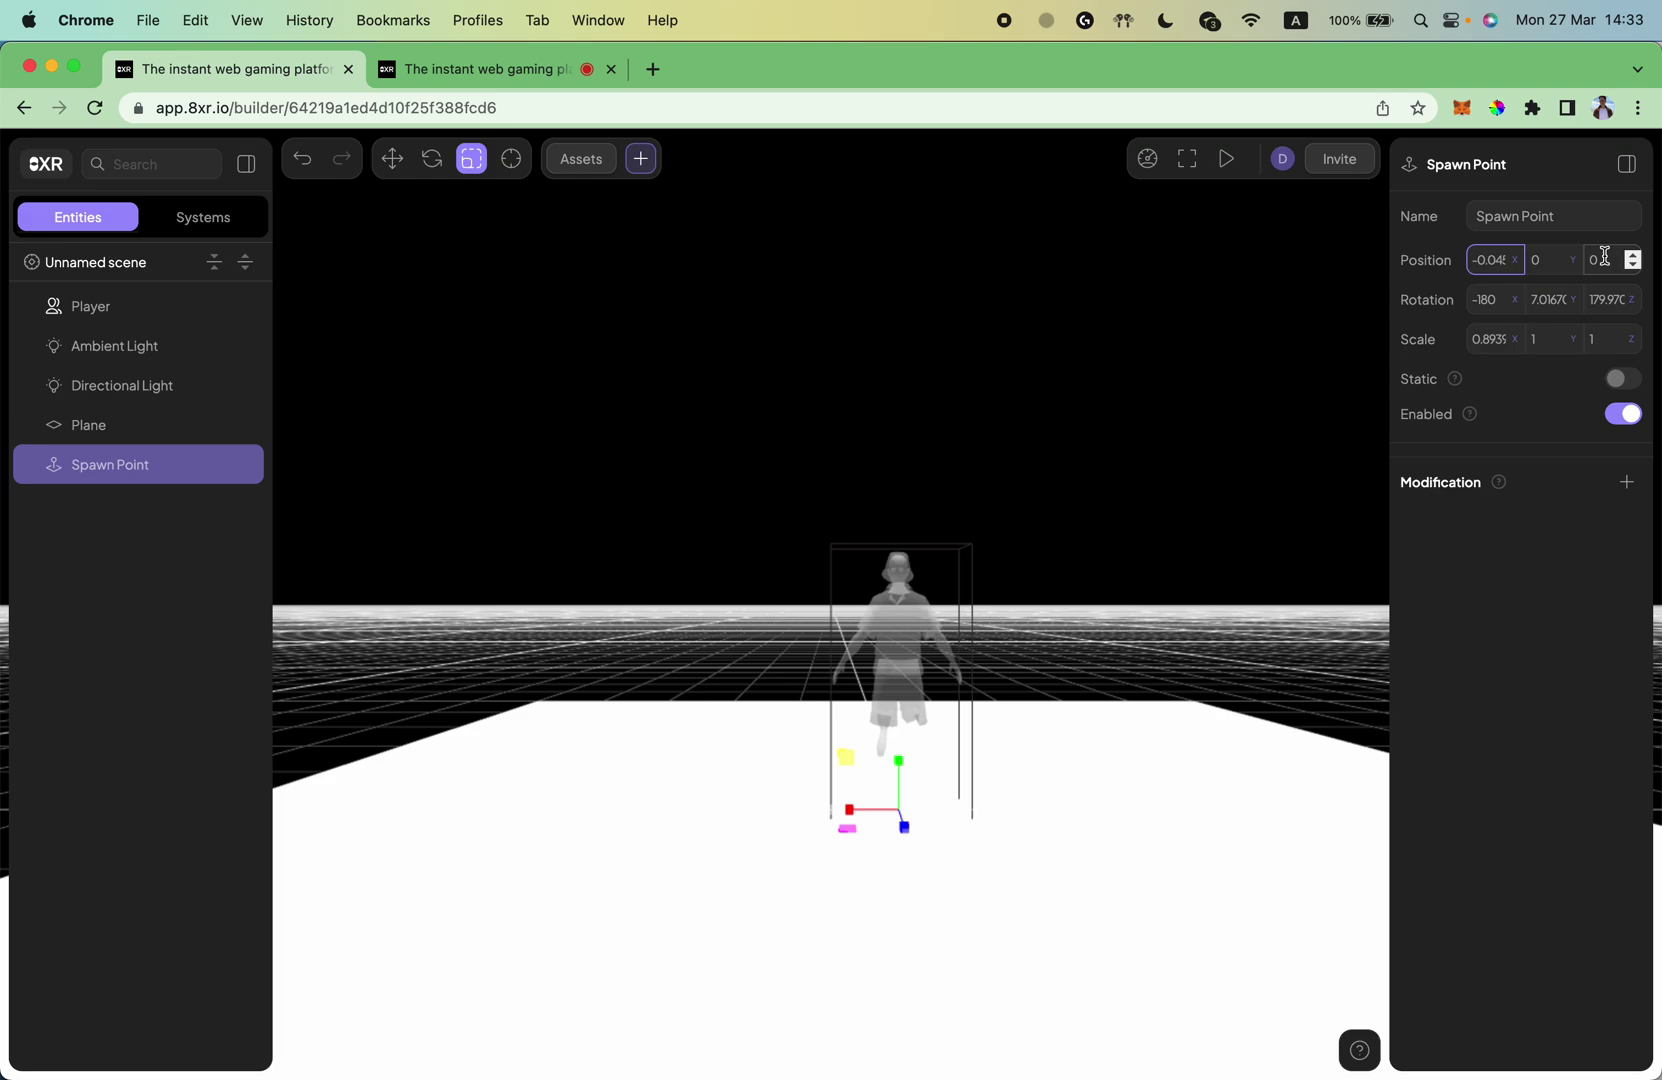
pyautogui.click(1556, 259)
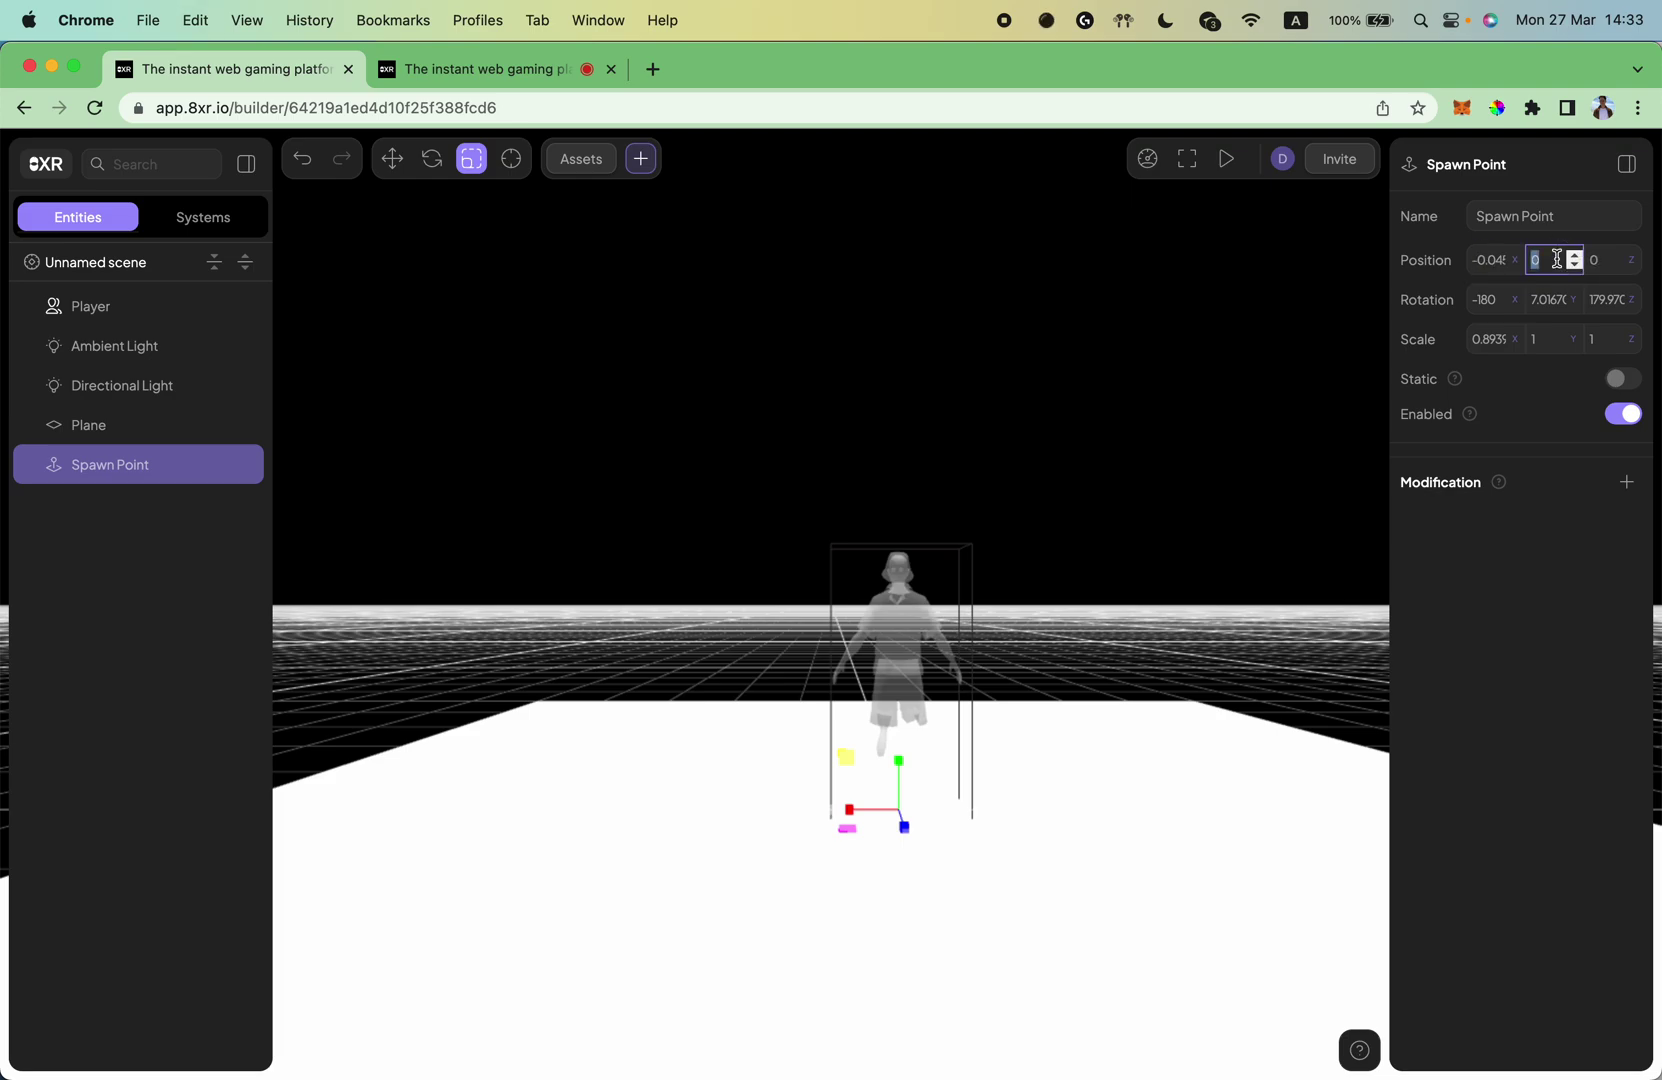
pyautogui.write('2')
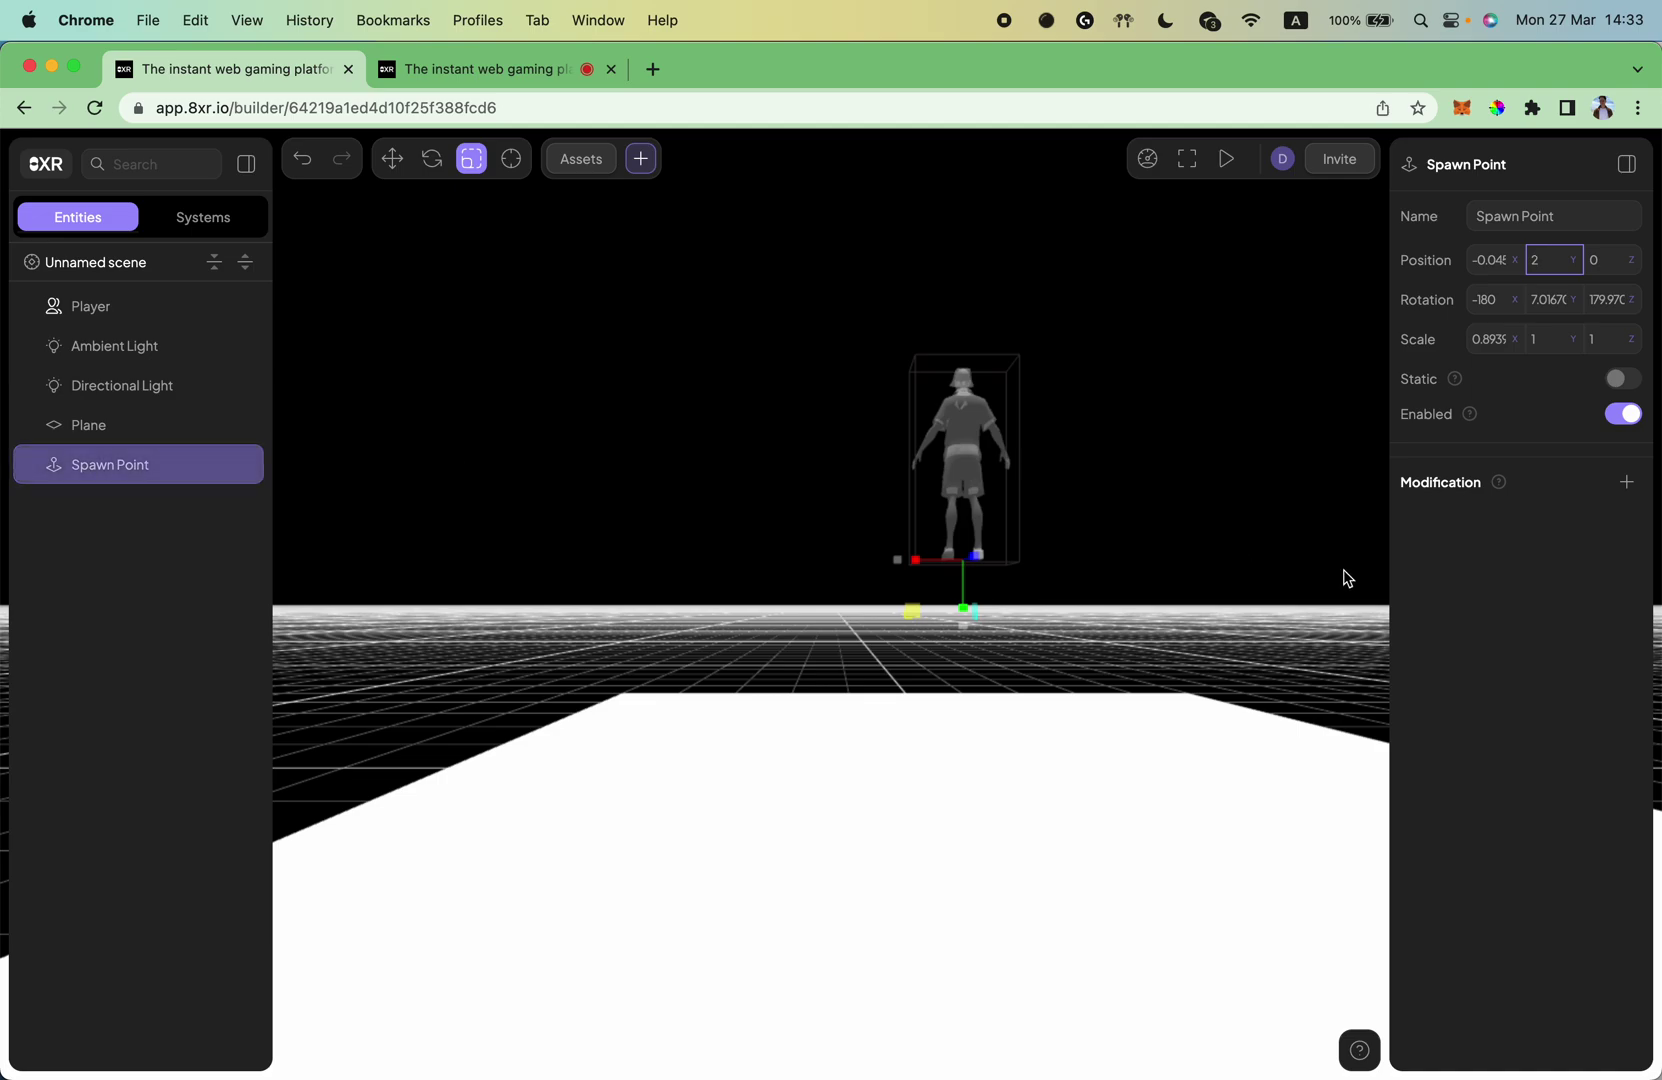
pyautogui.click(214, 467)
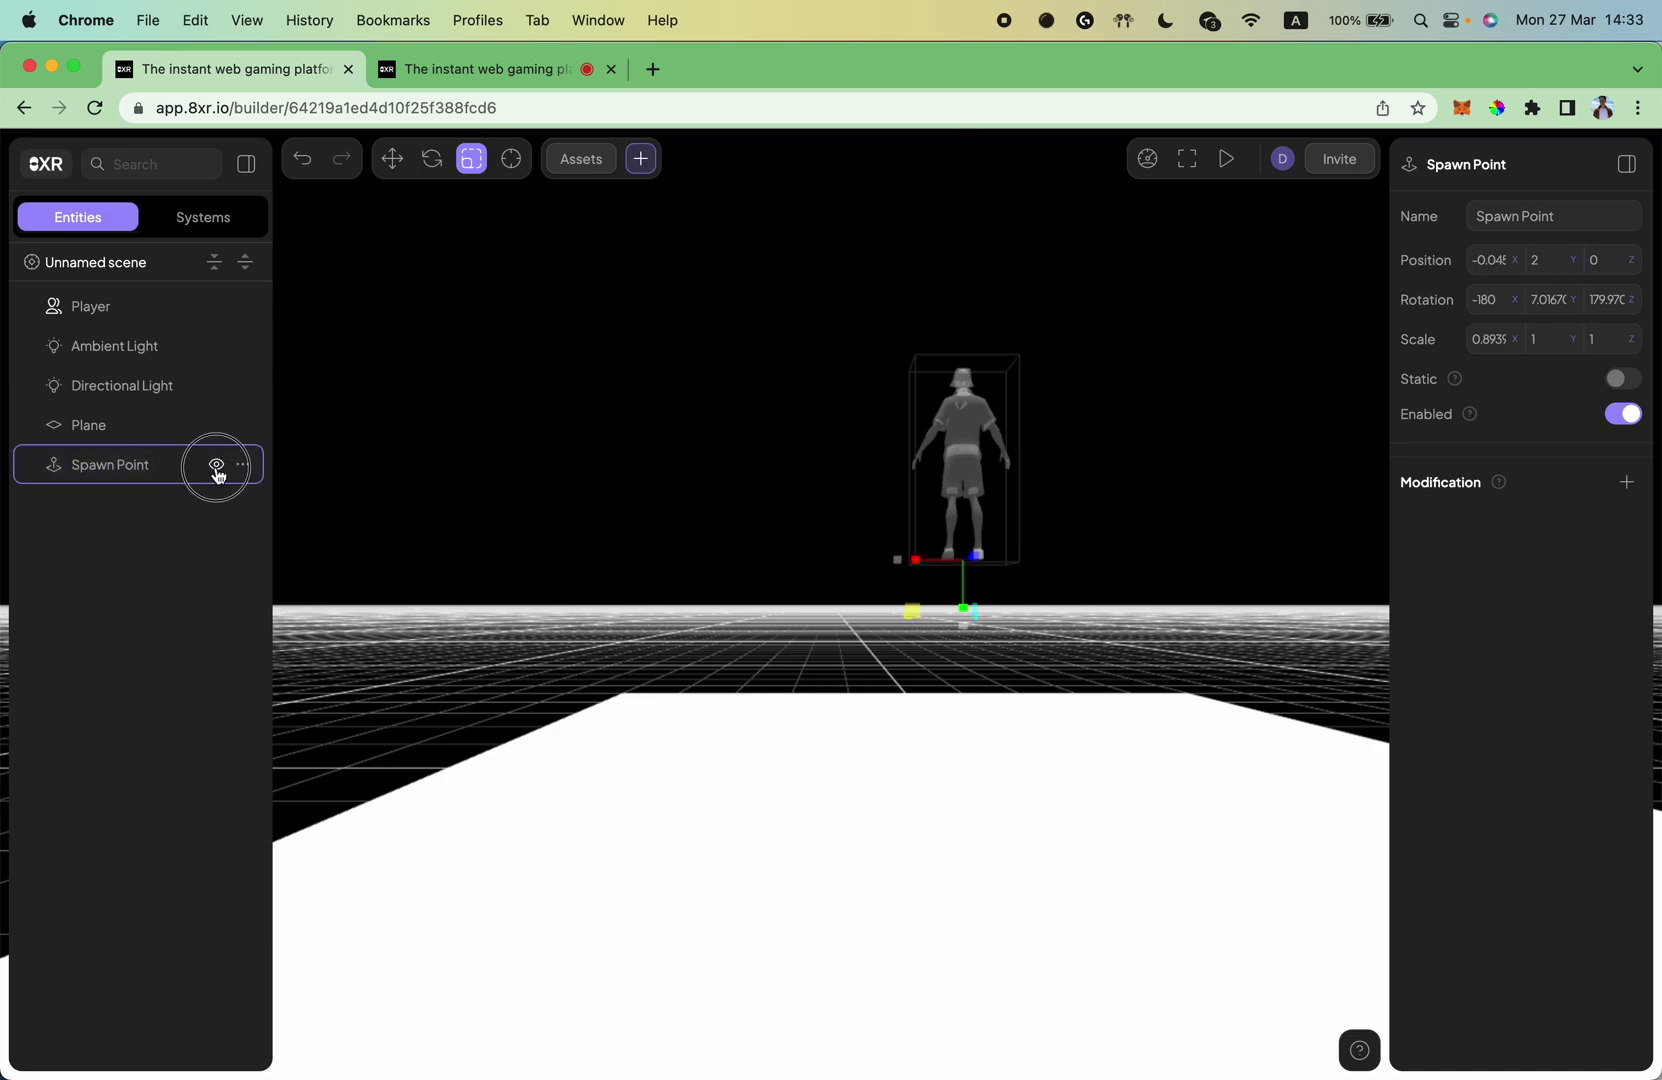
pyautogui.click(217, 468)
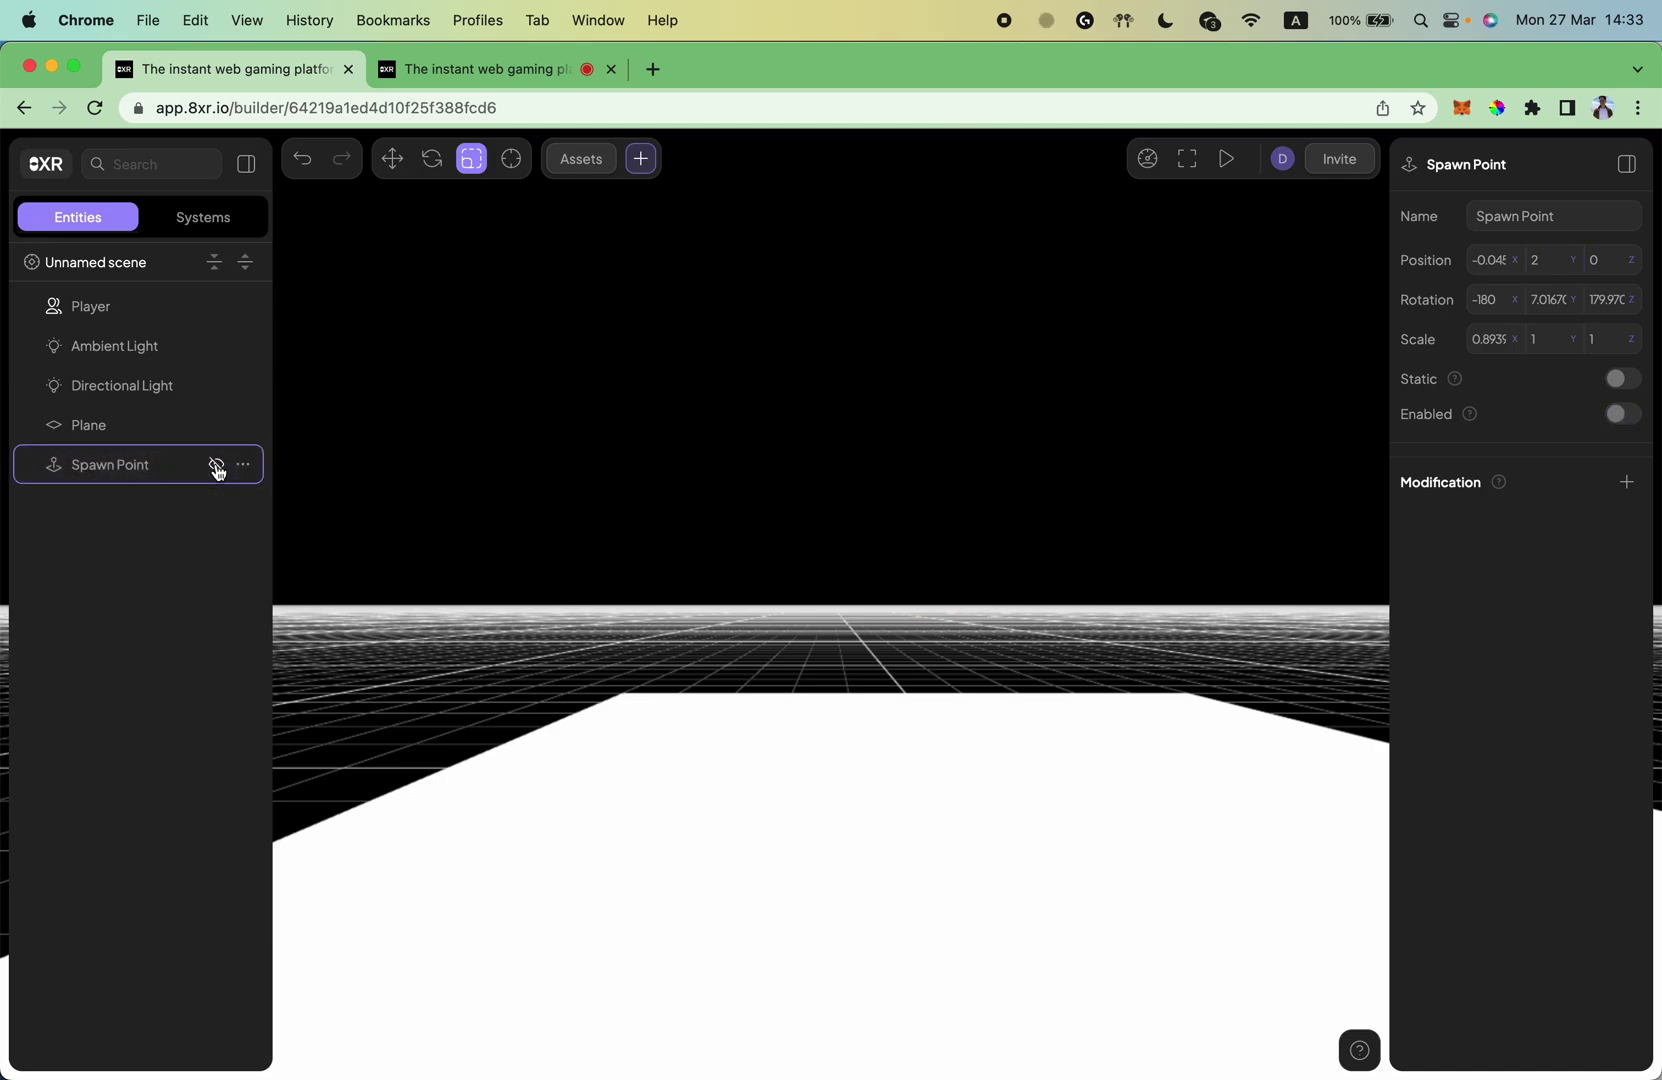
pyautogui.click(216, 467)
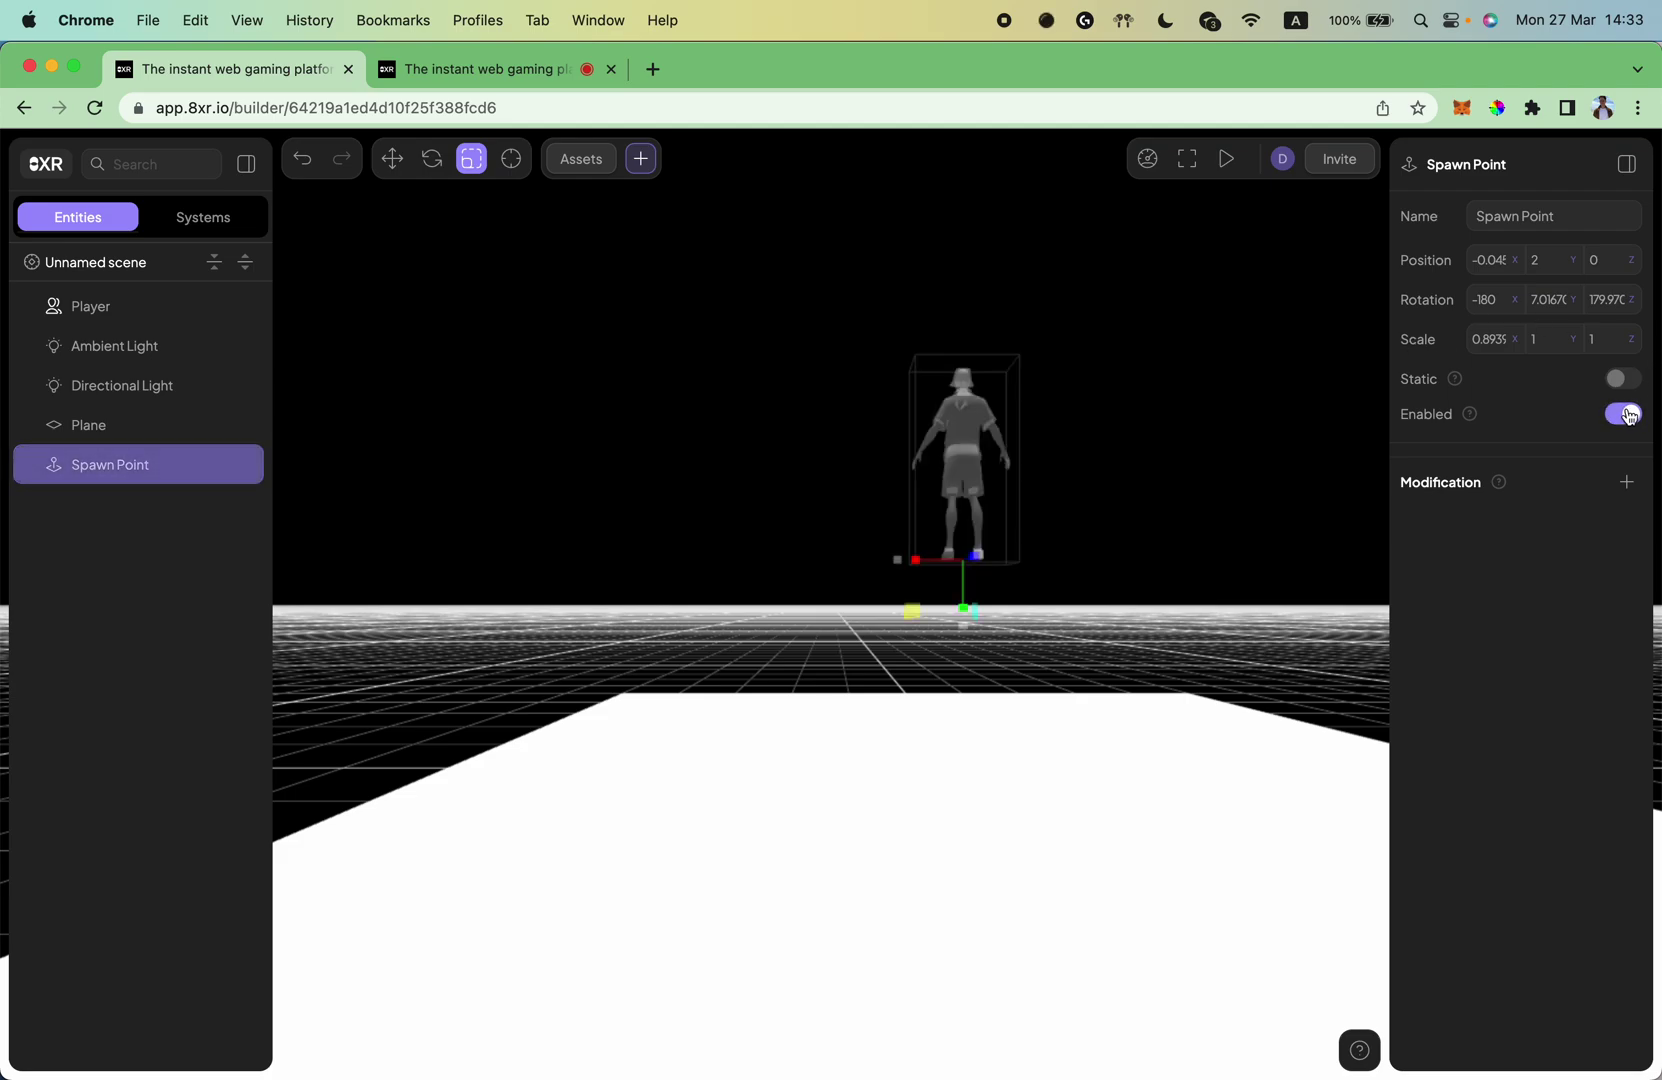
pyautogui.click(1623, 415)
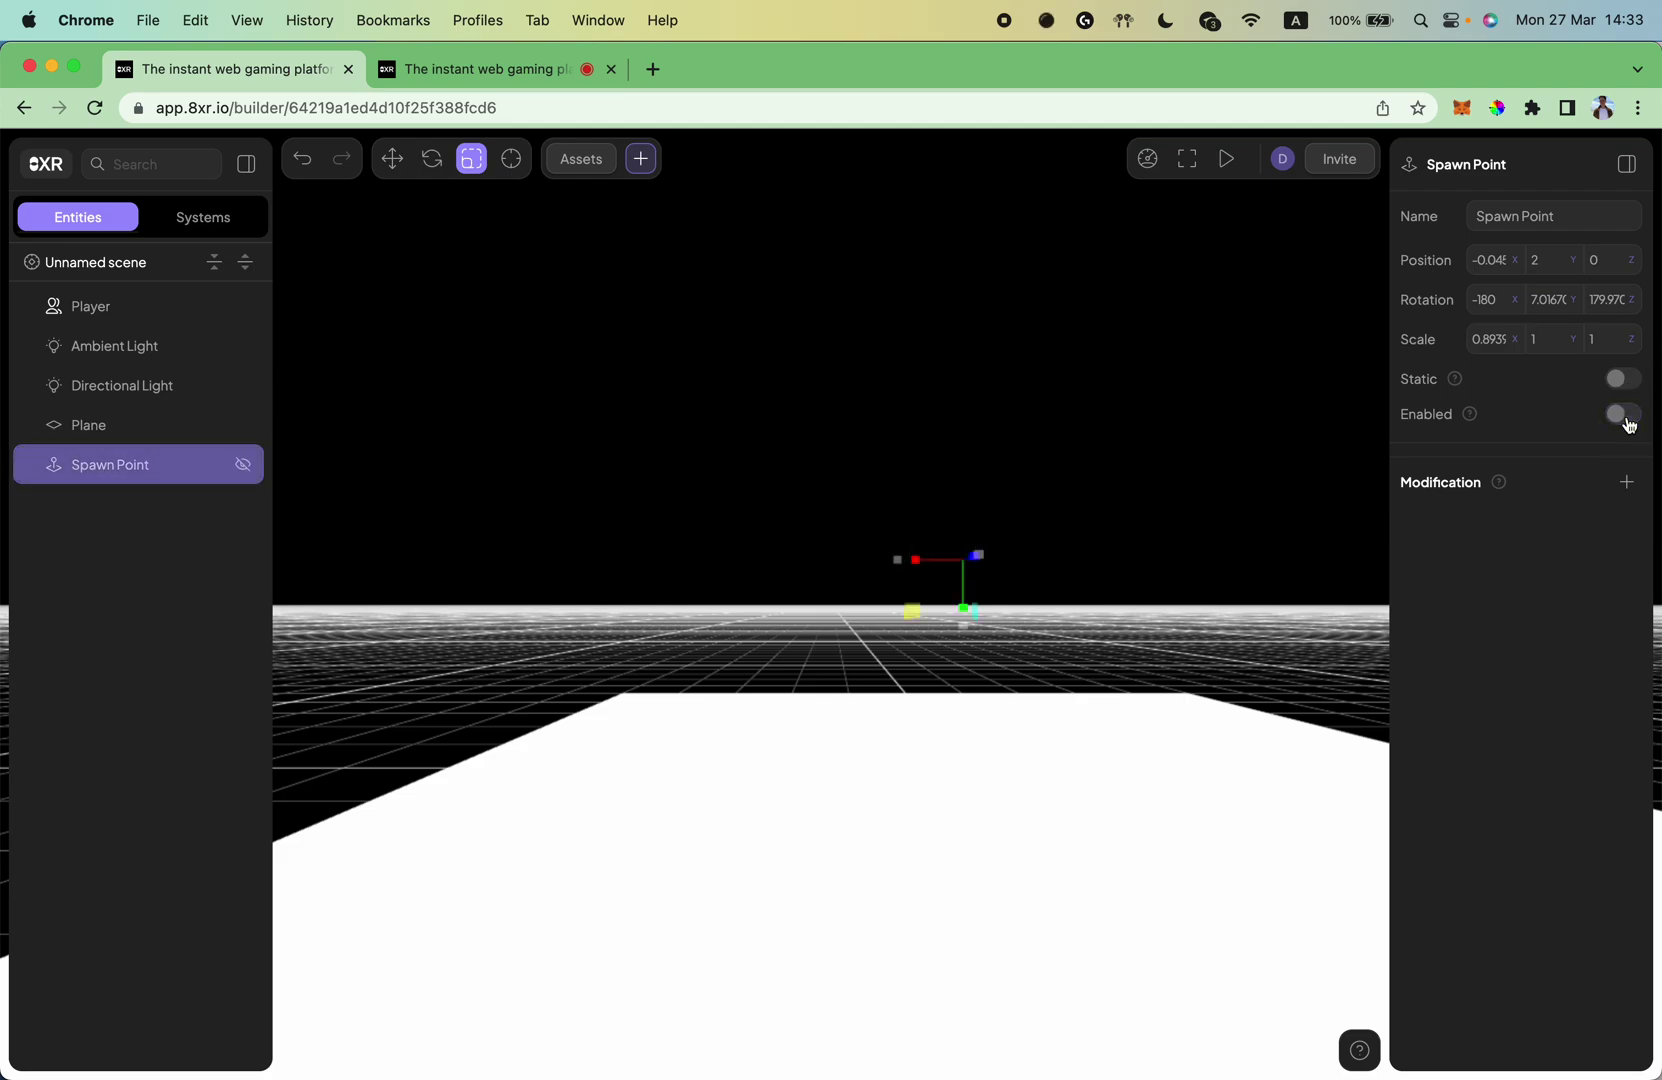
pyautogui.click(1623, 415)
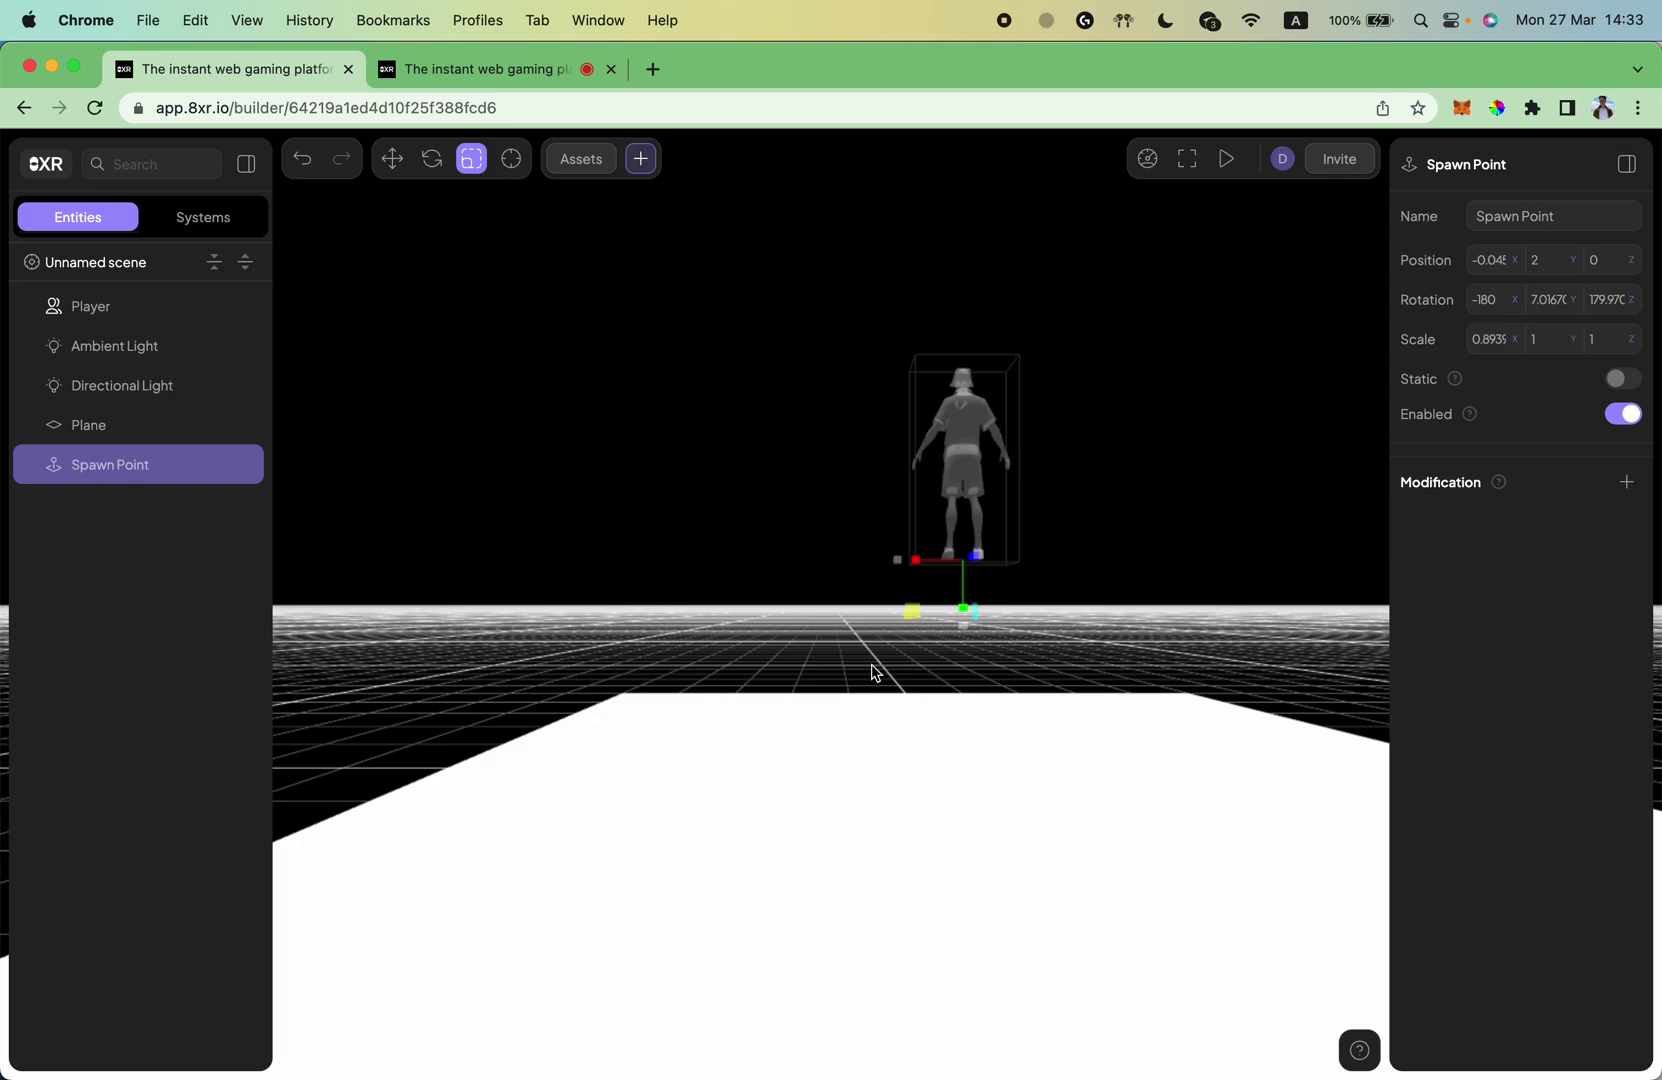
# Step: Select the scene and replace its name 'Unnamed scene' with 'My first scene'
pyautogui.click(158, 274)
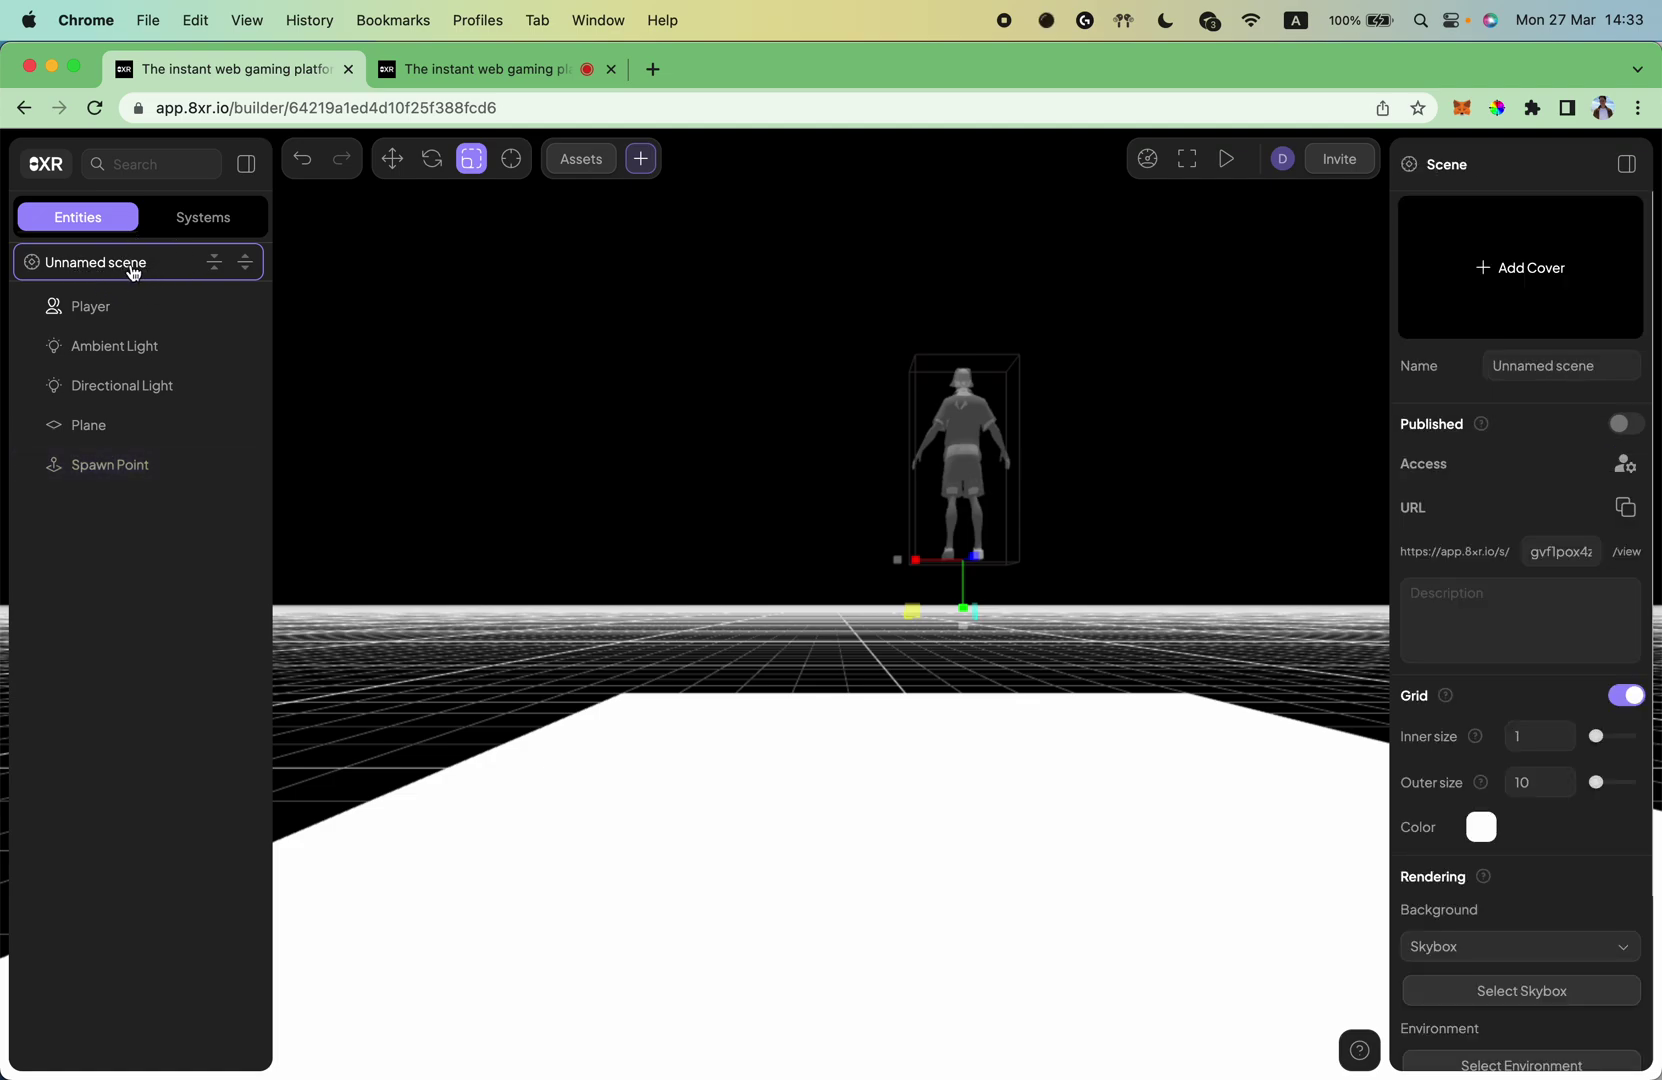
pyautogui.click(160, 464)
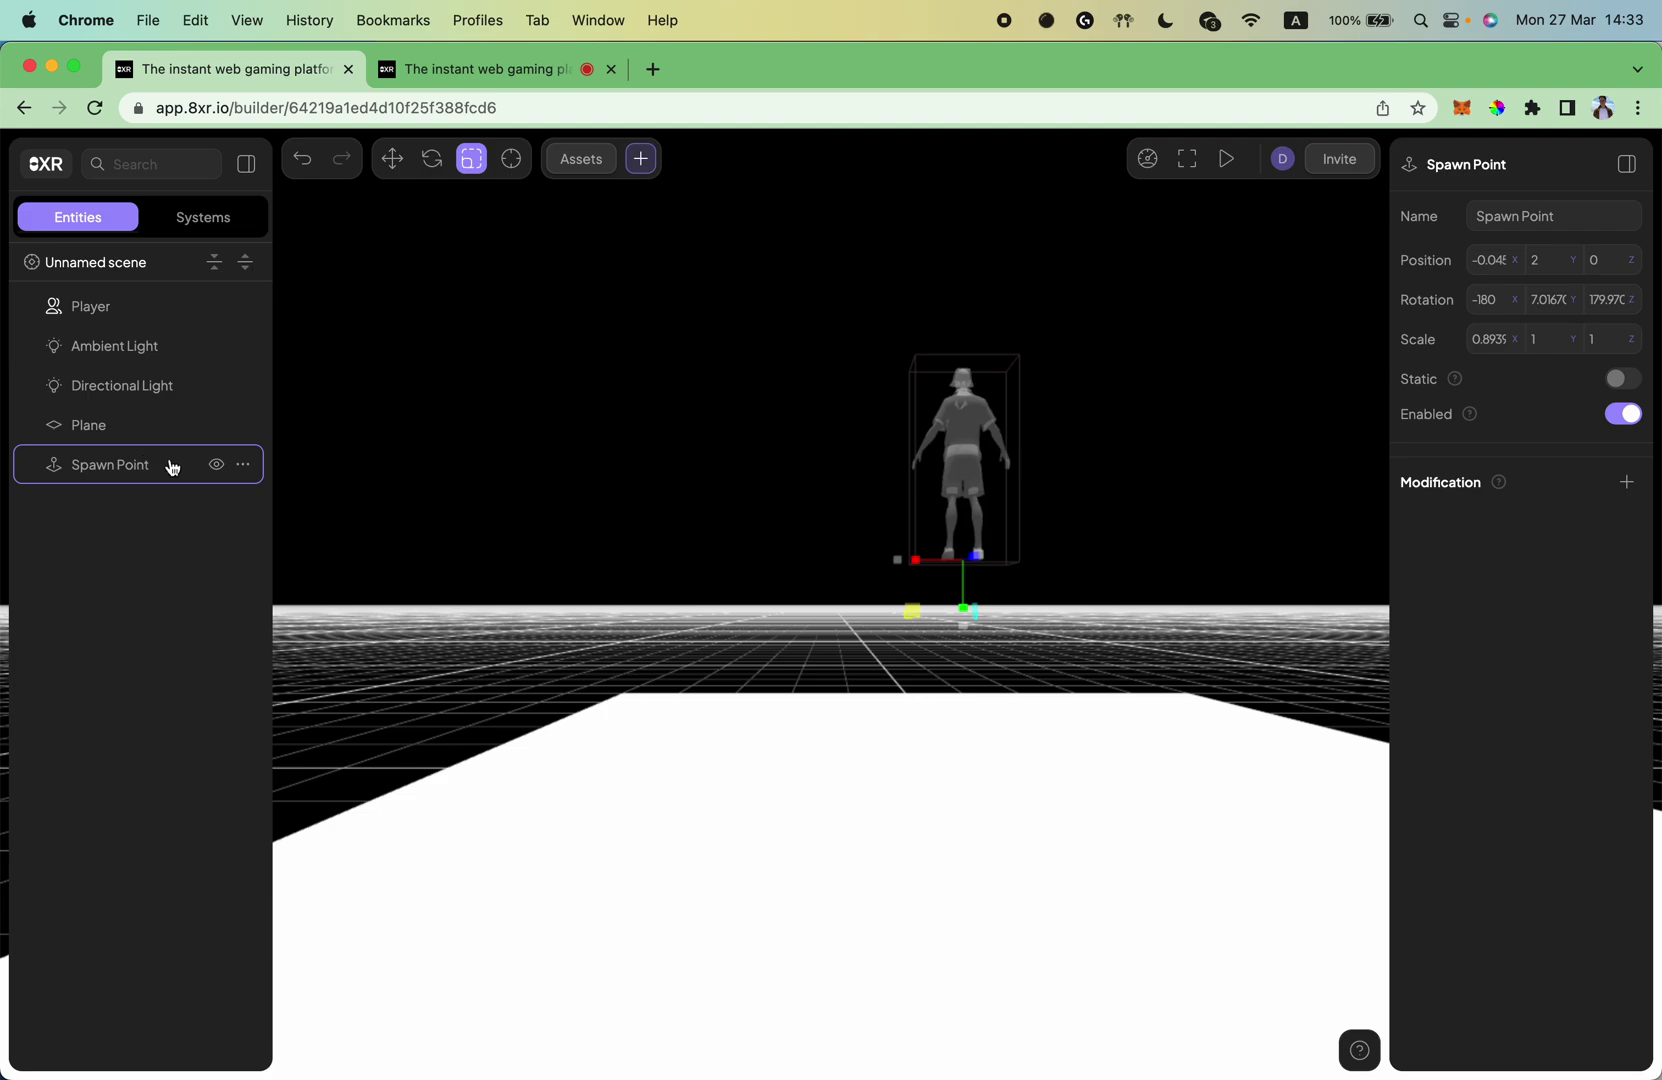
pyautogui.click(406, 531)
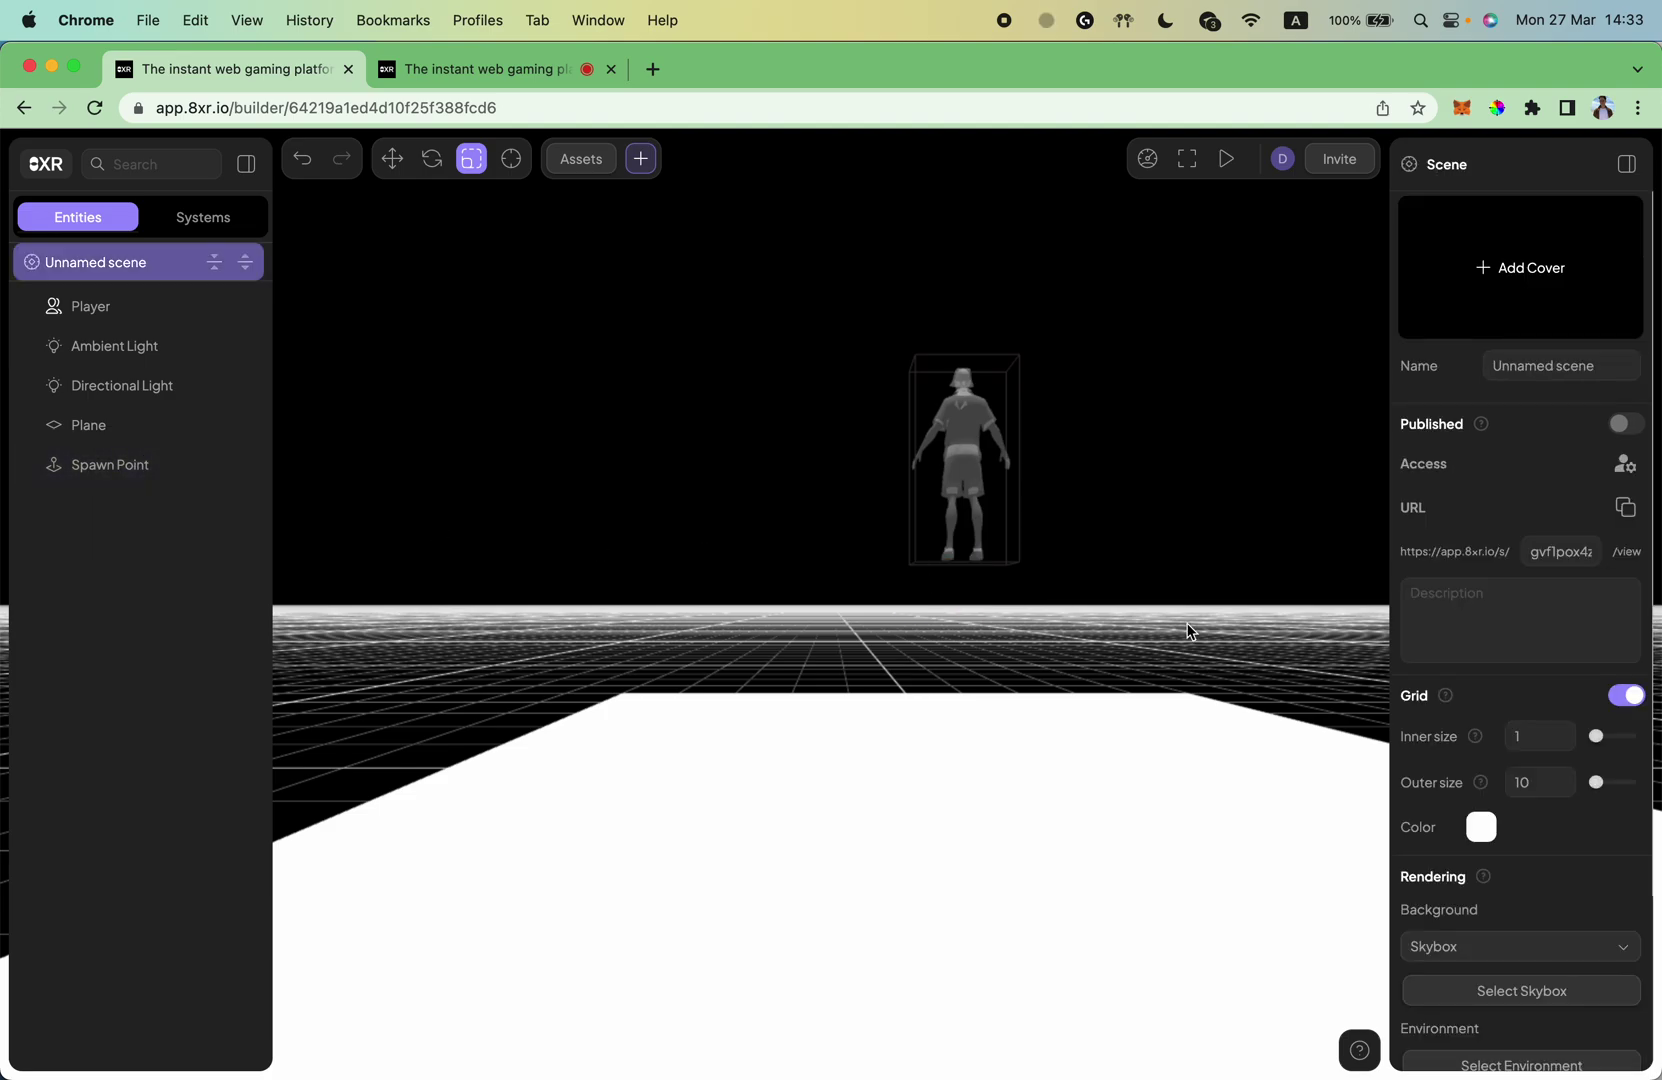
pyautogui.click(1602, 368)
pyautogui.press('super+a')
pyautogui.write('T')
pyautogui.press('BackSpace')
pyautogui.write('My fir')
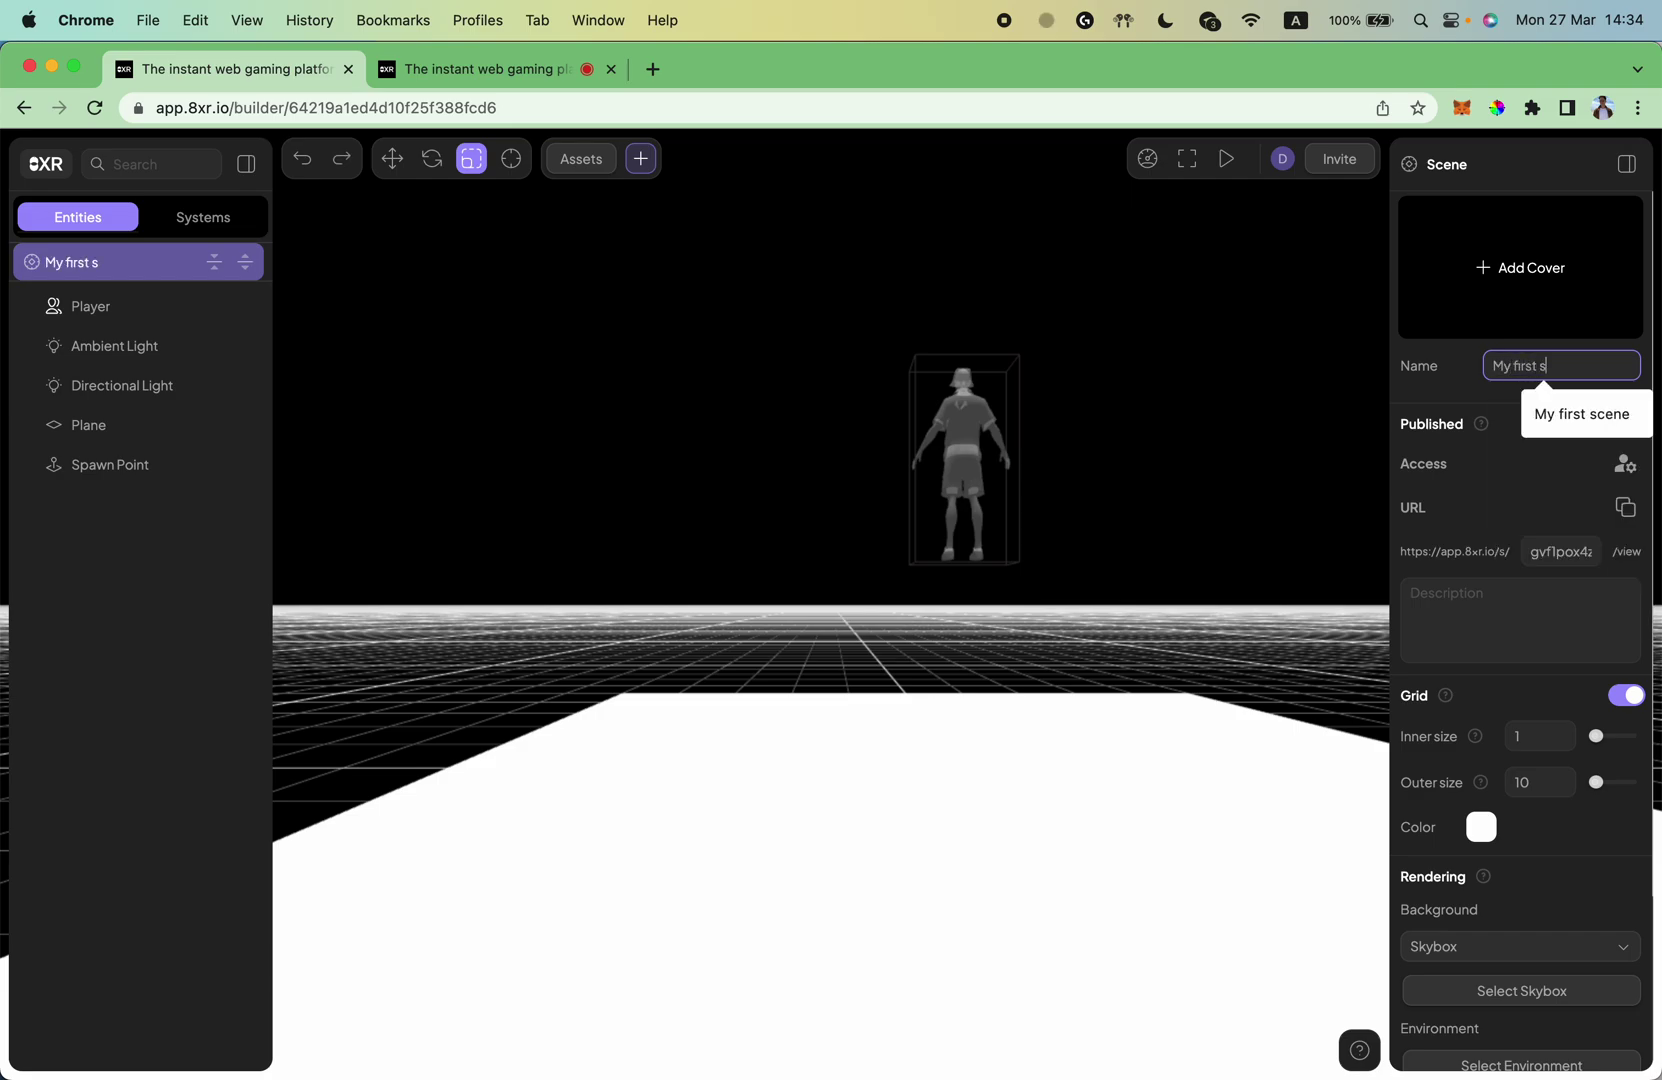
pyautogui.write('st scene')
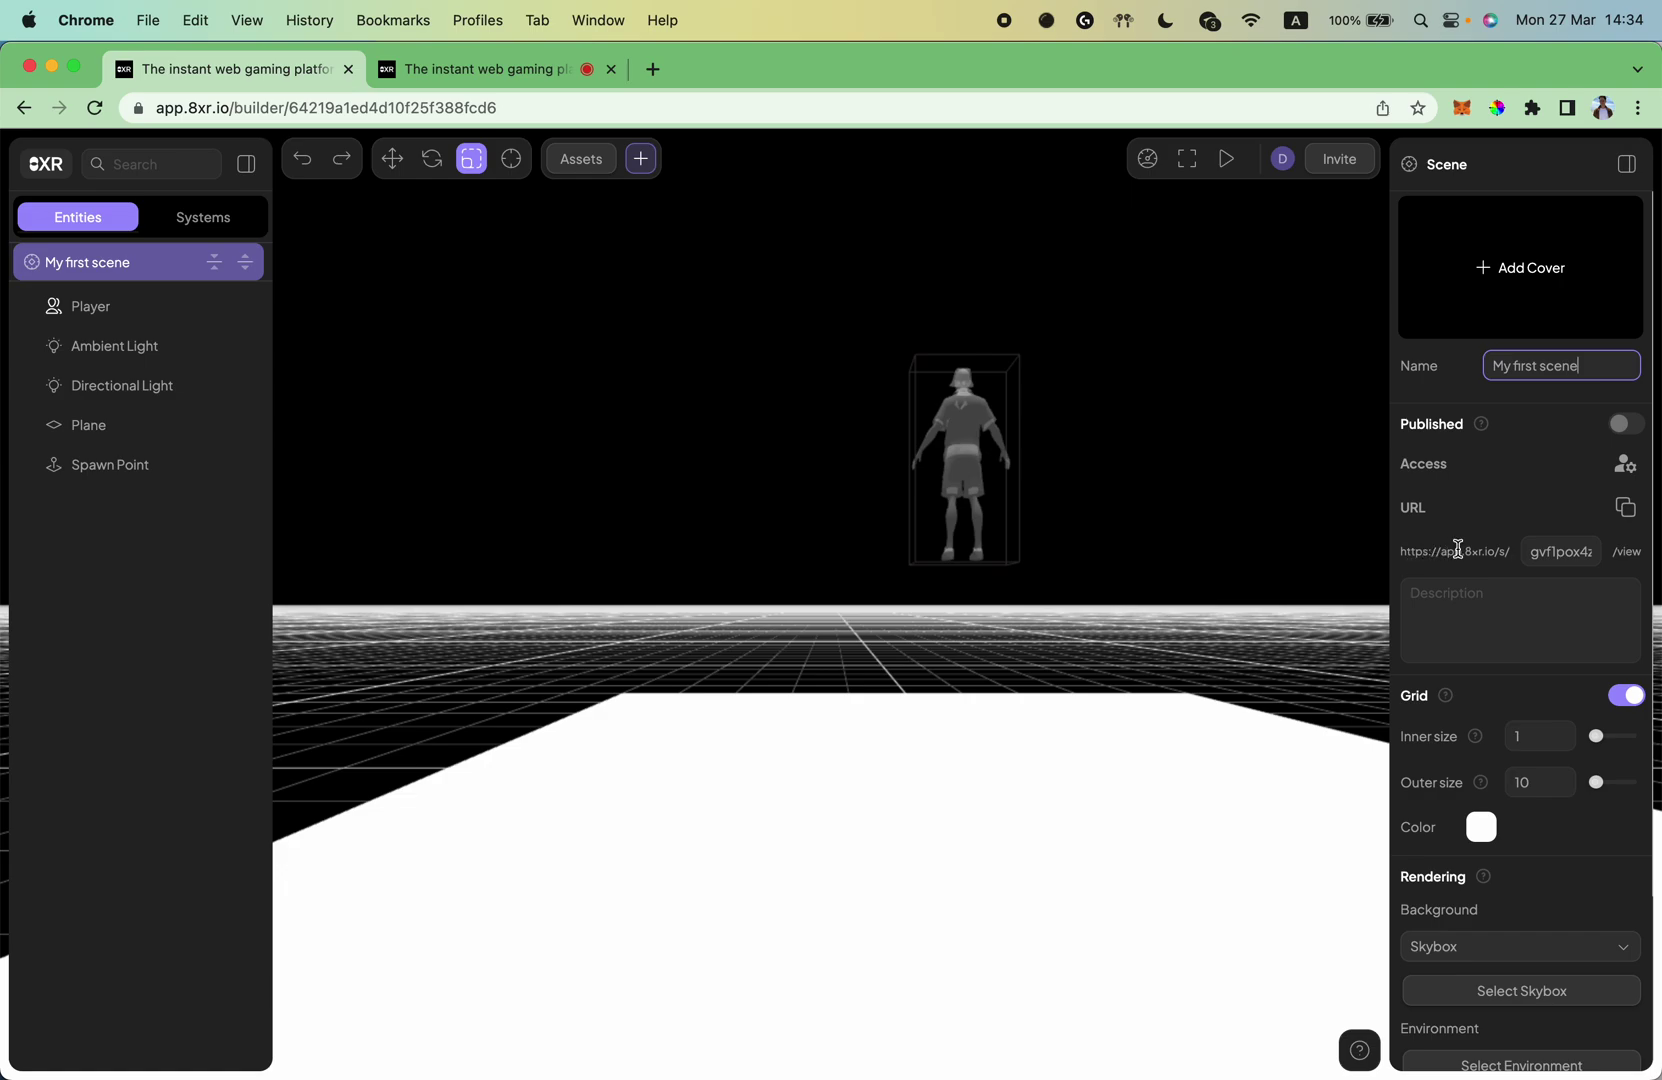
# Step: Set the URL slug to my_first_scene and switch Published on
pyautogui.click(1567, 550)
pyautogui.moveTo(1530, 551); pyautogui.dragTo(1621, 555)
pyautogui.write('f')
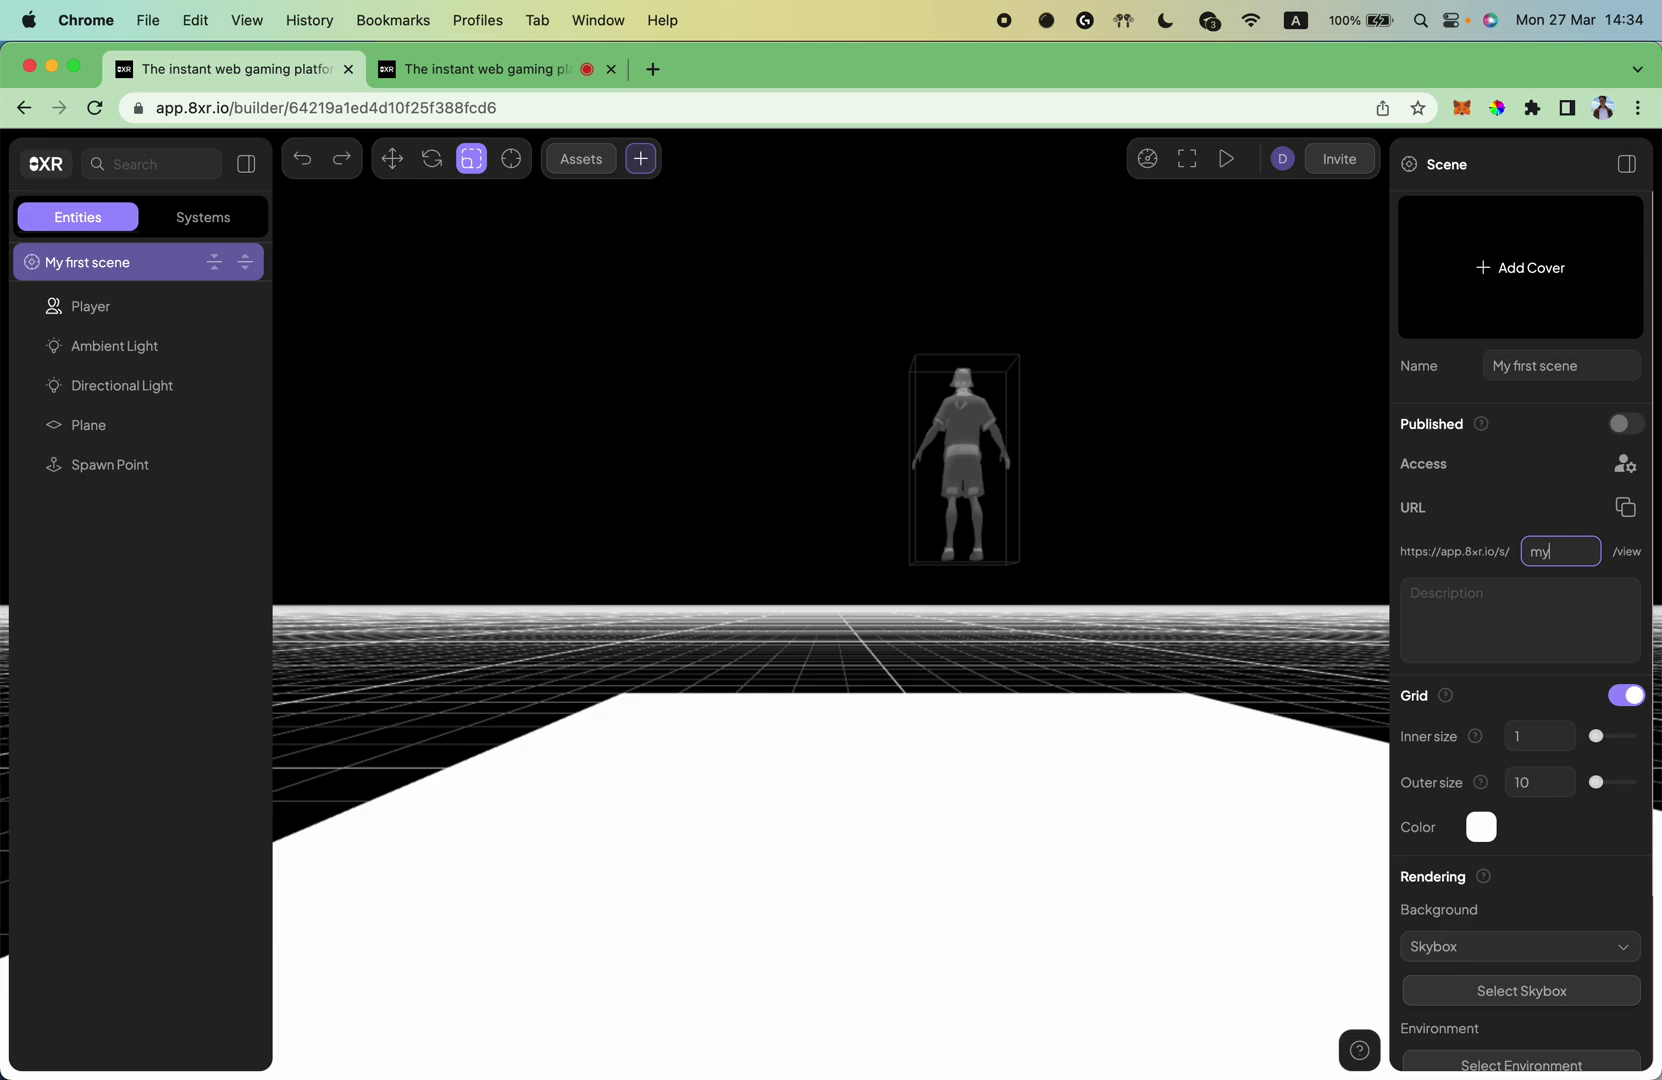
pyautogui.write('y_firs')
pyautogui.write('t_scene')
pyautogui.press('super+Left')
pyautogui.doubleClick(1562, 552)
pyautogui.click(1625, 426)
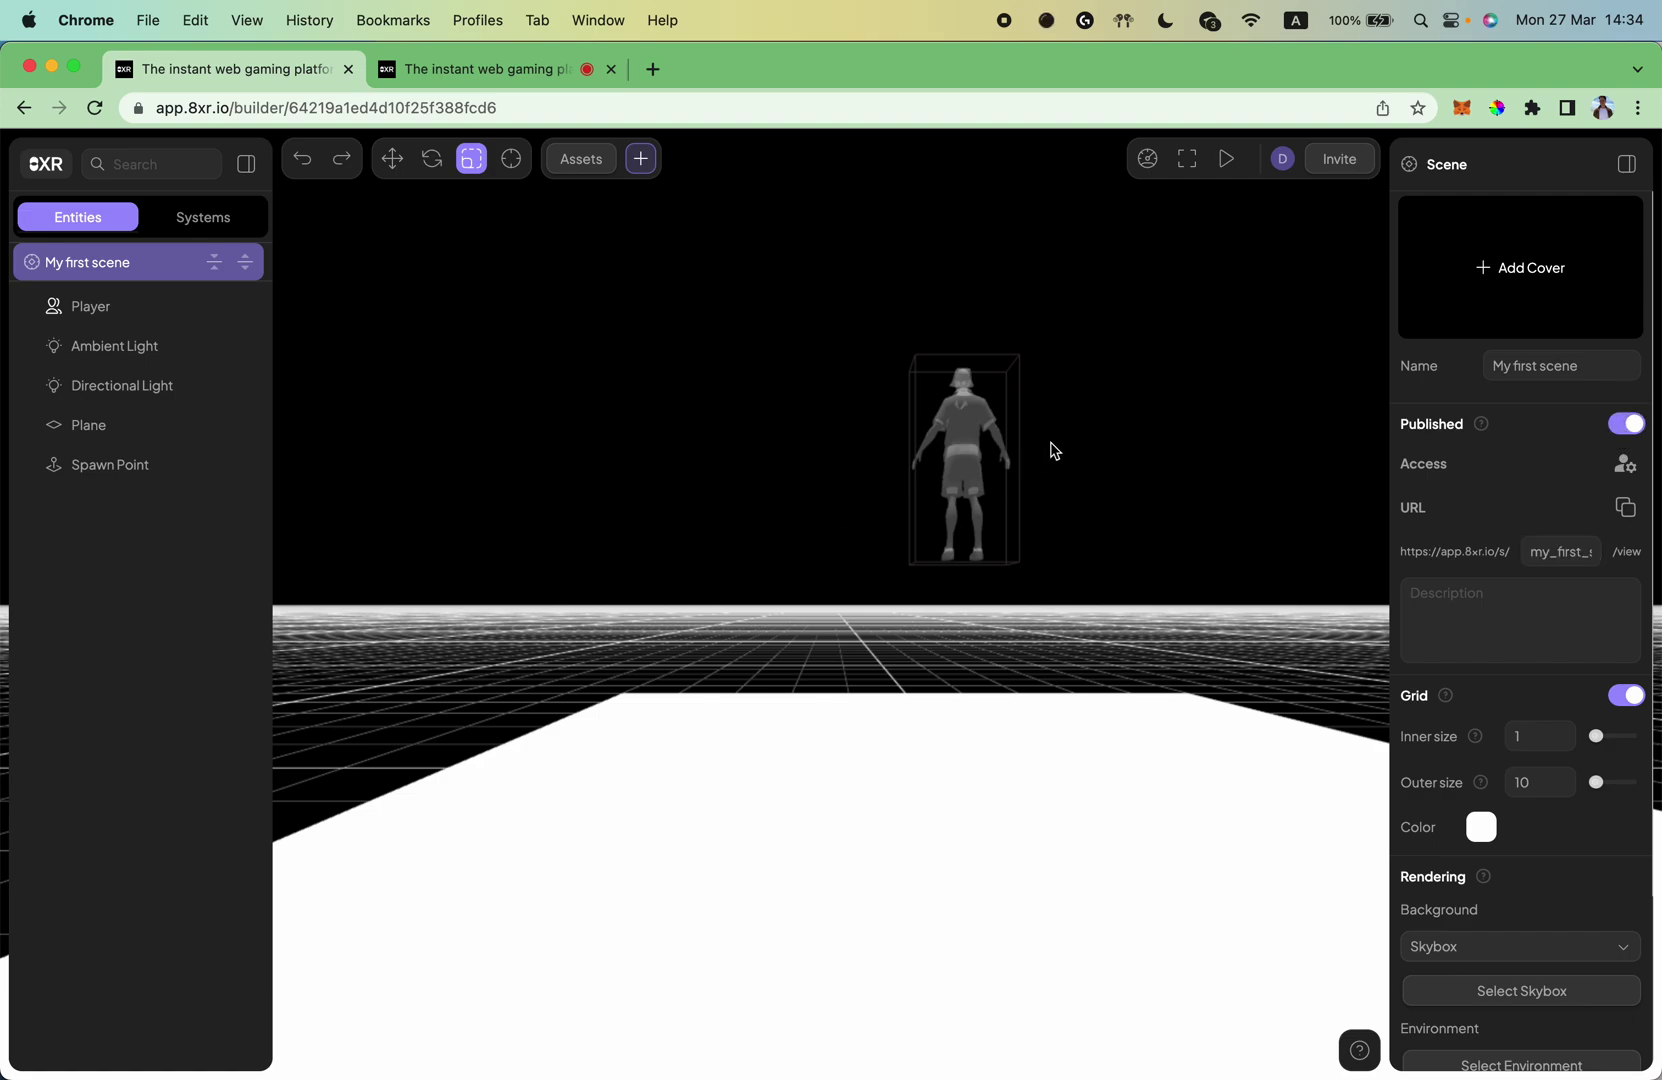
# Step: Open the published scene's preview at its my_first_scene URL in the browser
pyautogui.click(1560, 551)
pyautogui.click(1227, 159)
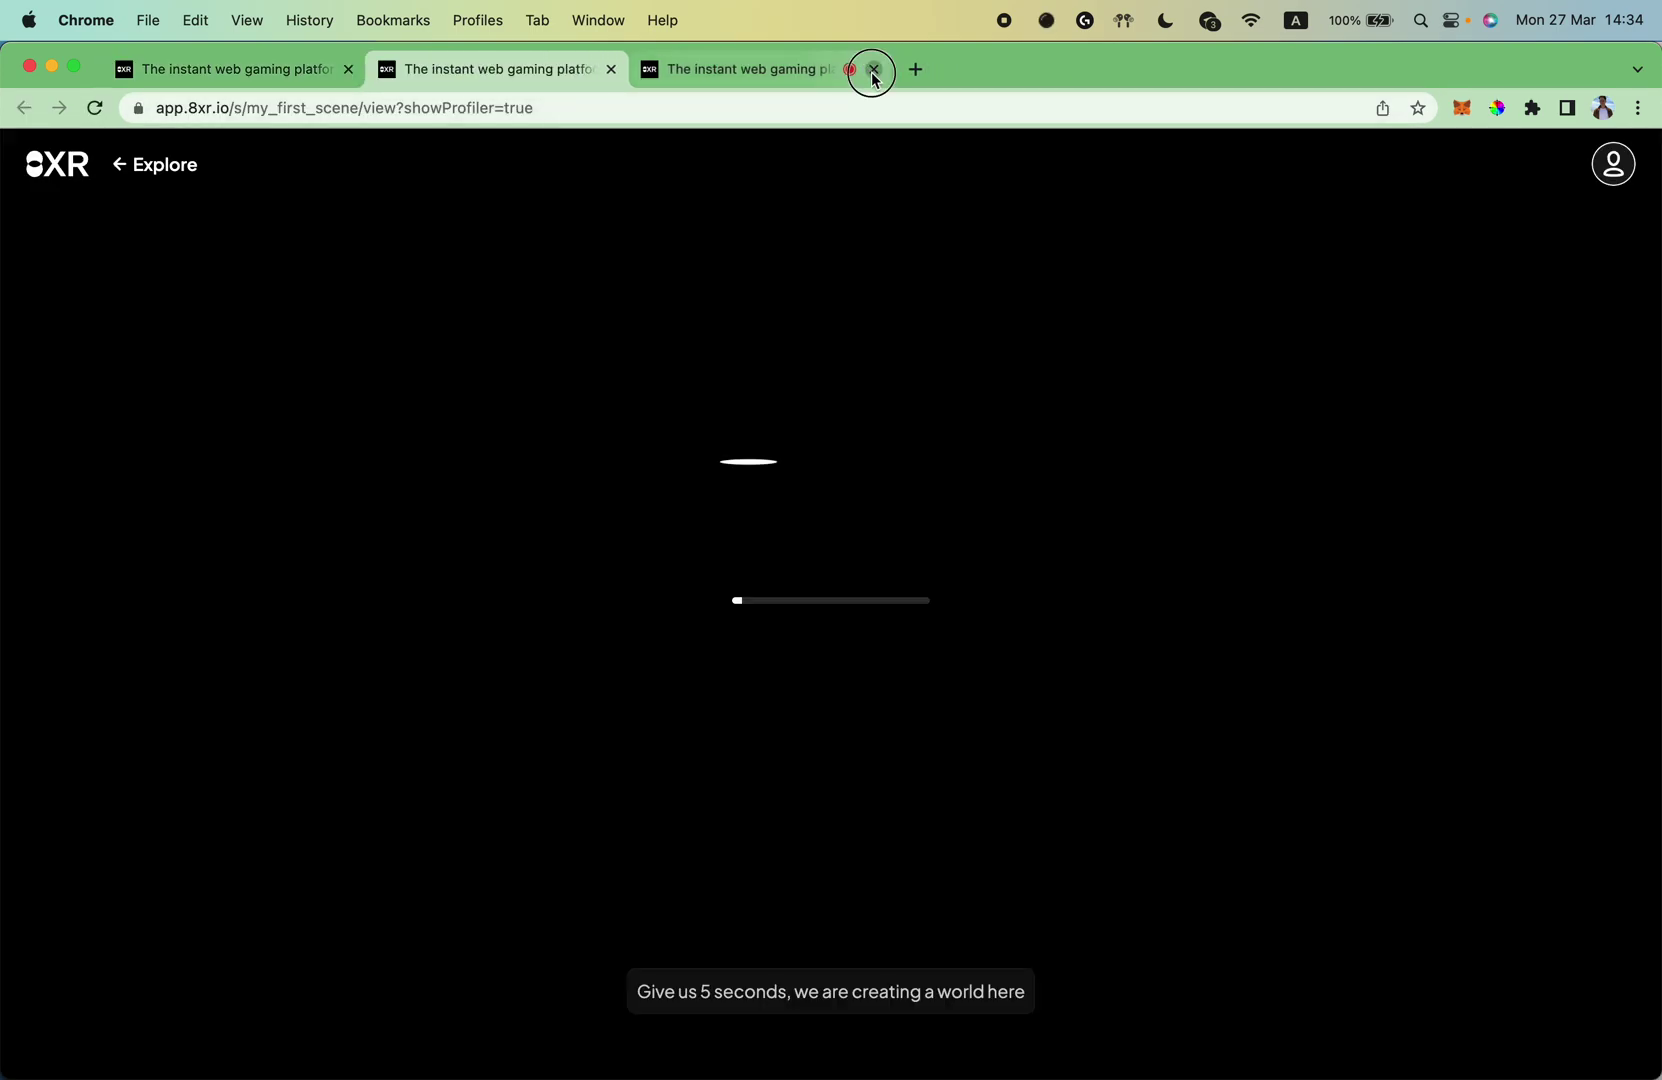
pyautogui.click(873, 72)
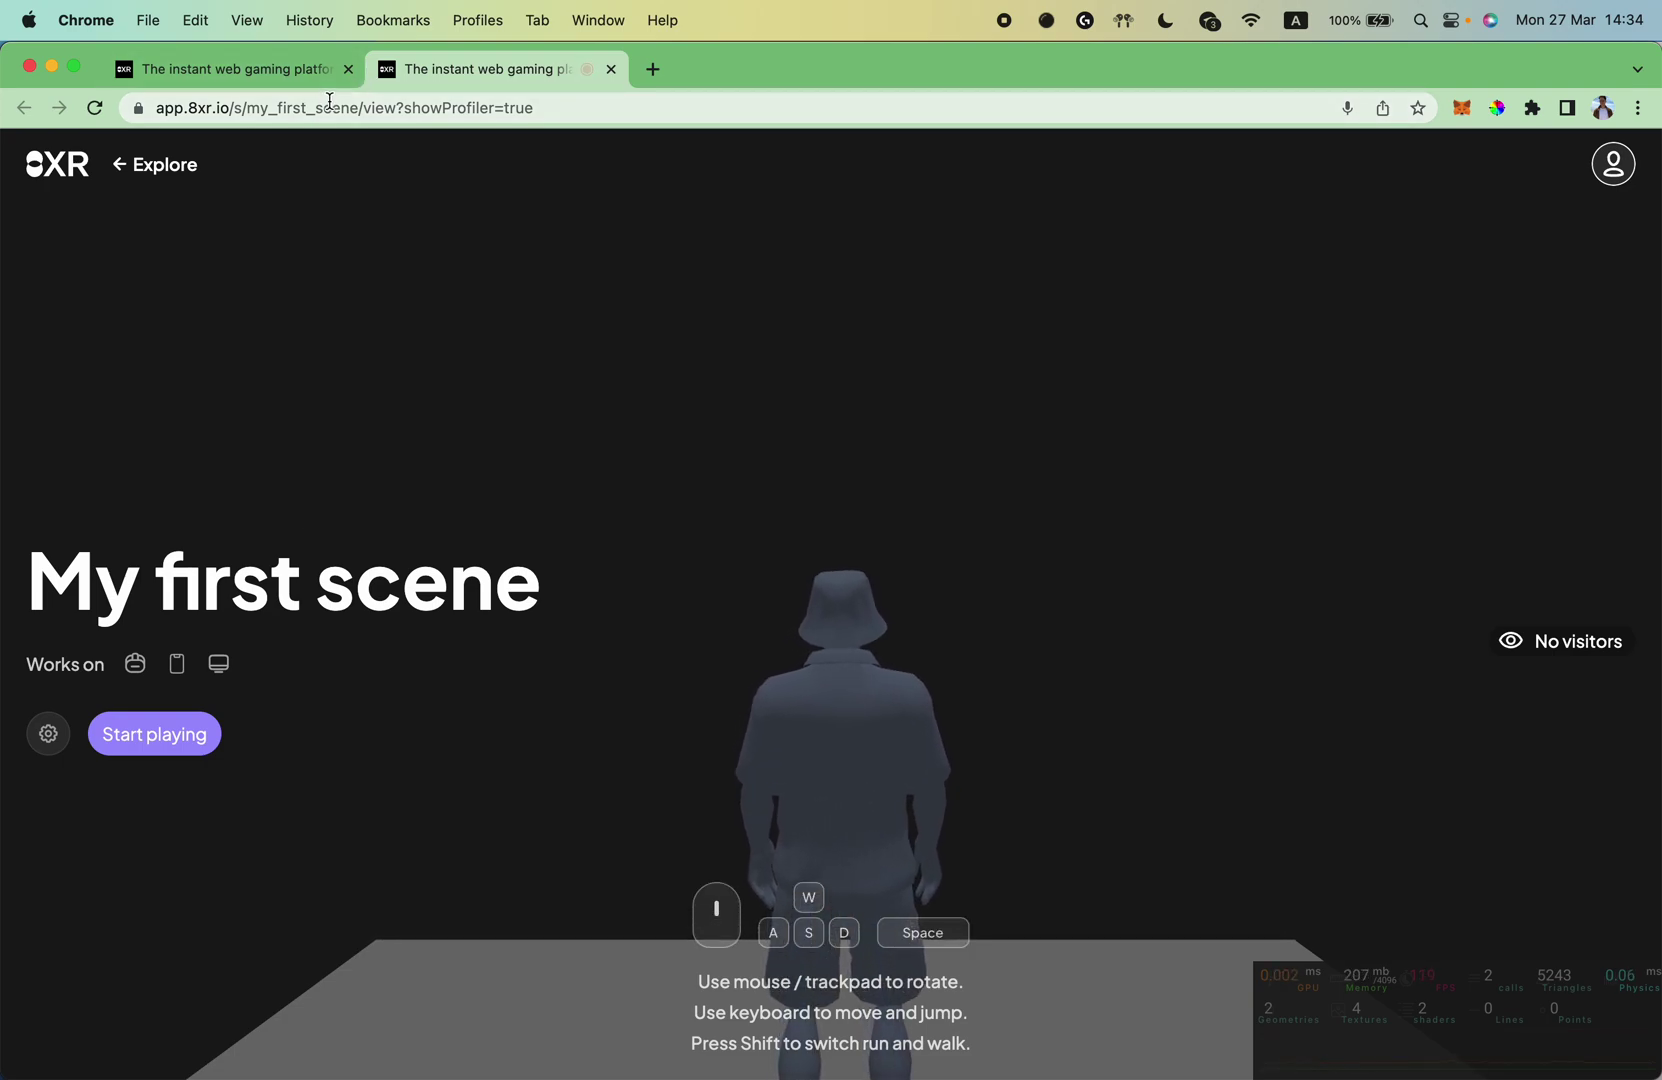
# Step: Playtest My first scene, walking the avatar forward and right, then exit play
pyautogui.click(190, 736)
pyautogui.press('w')
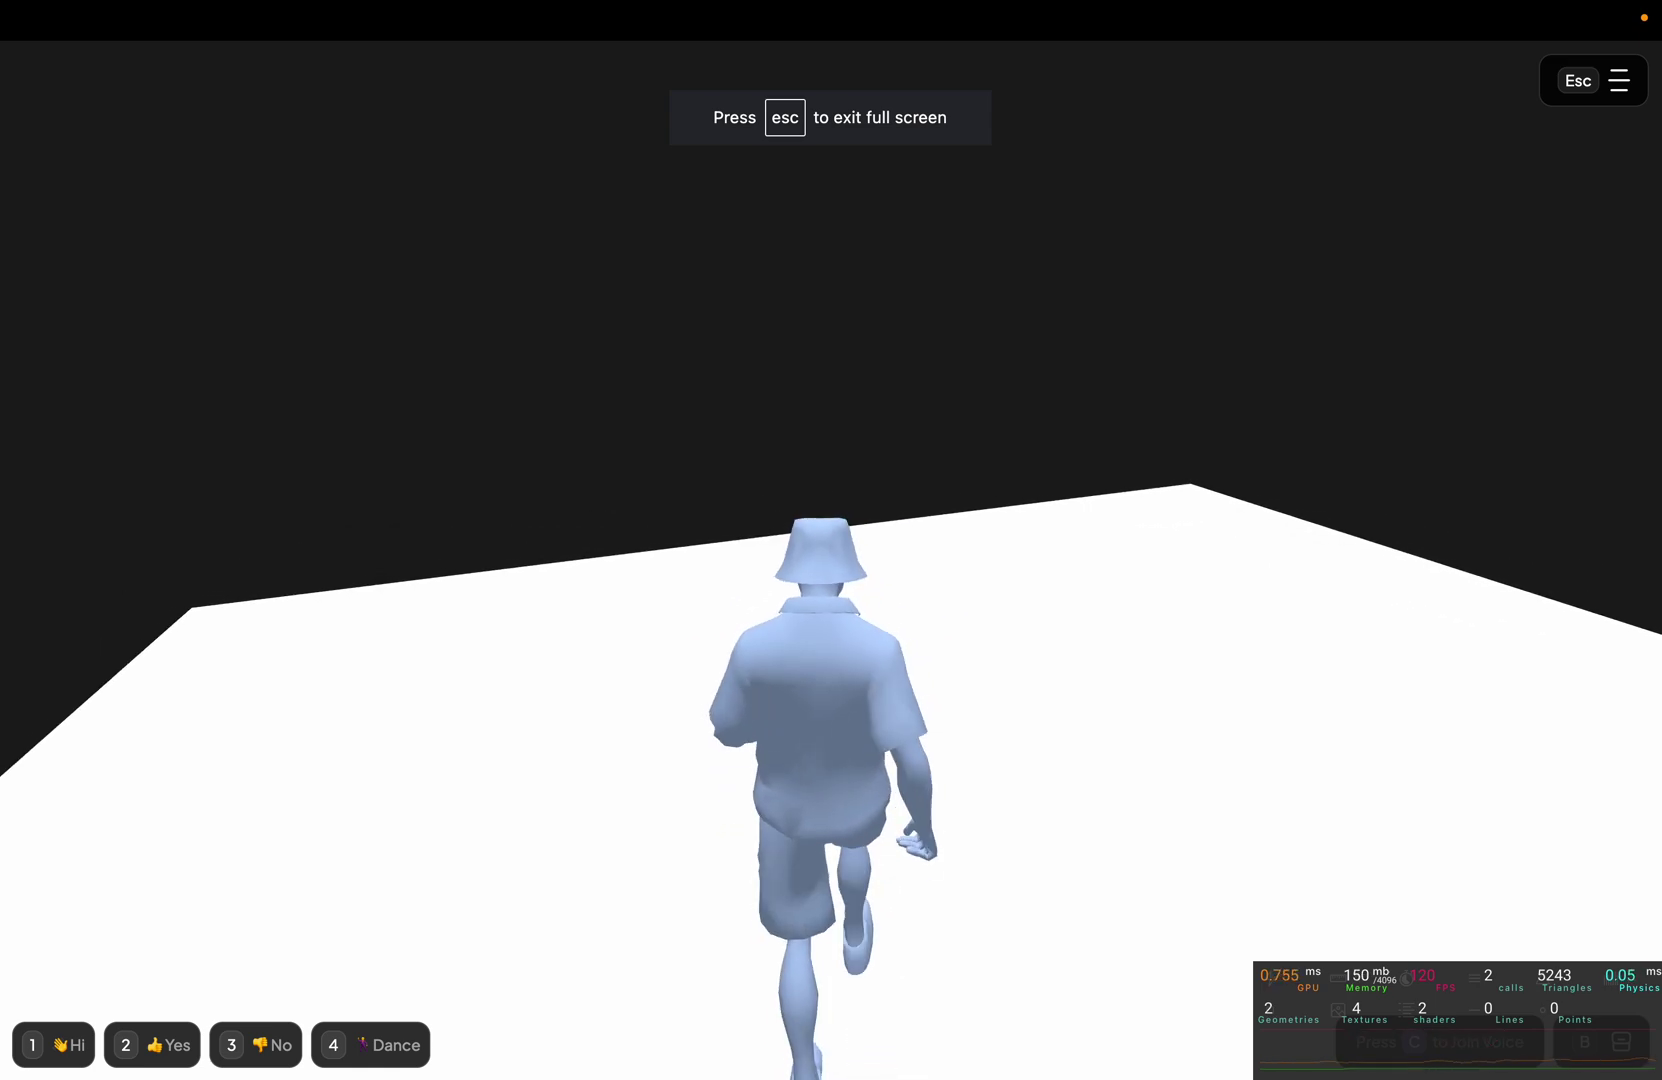
pyautogui.press('d')
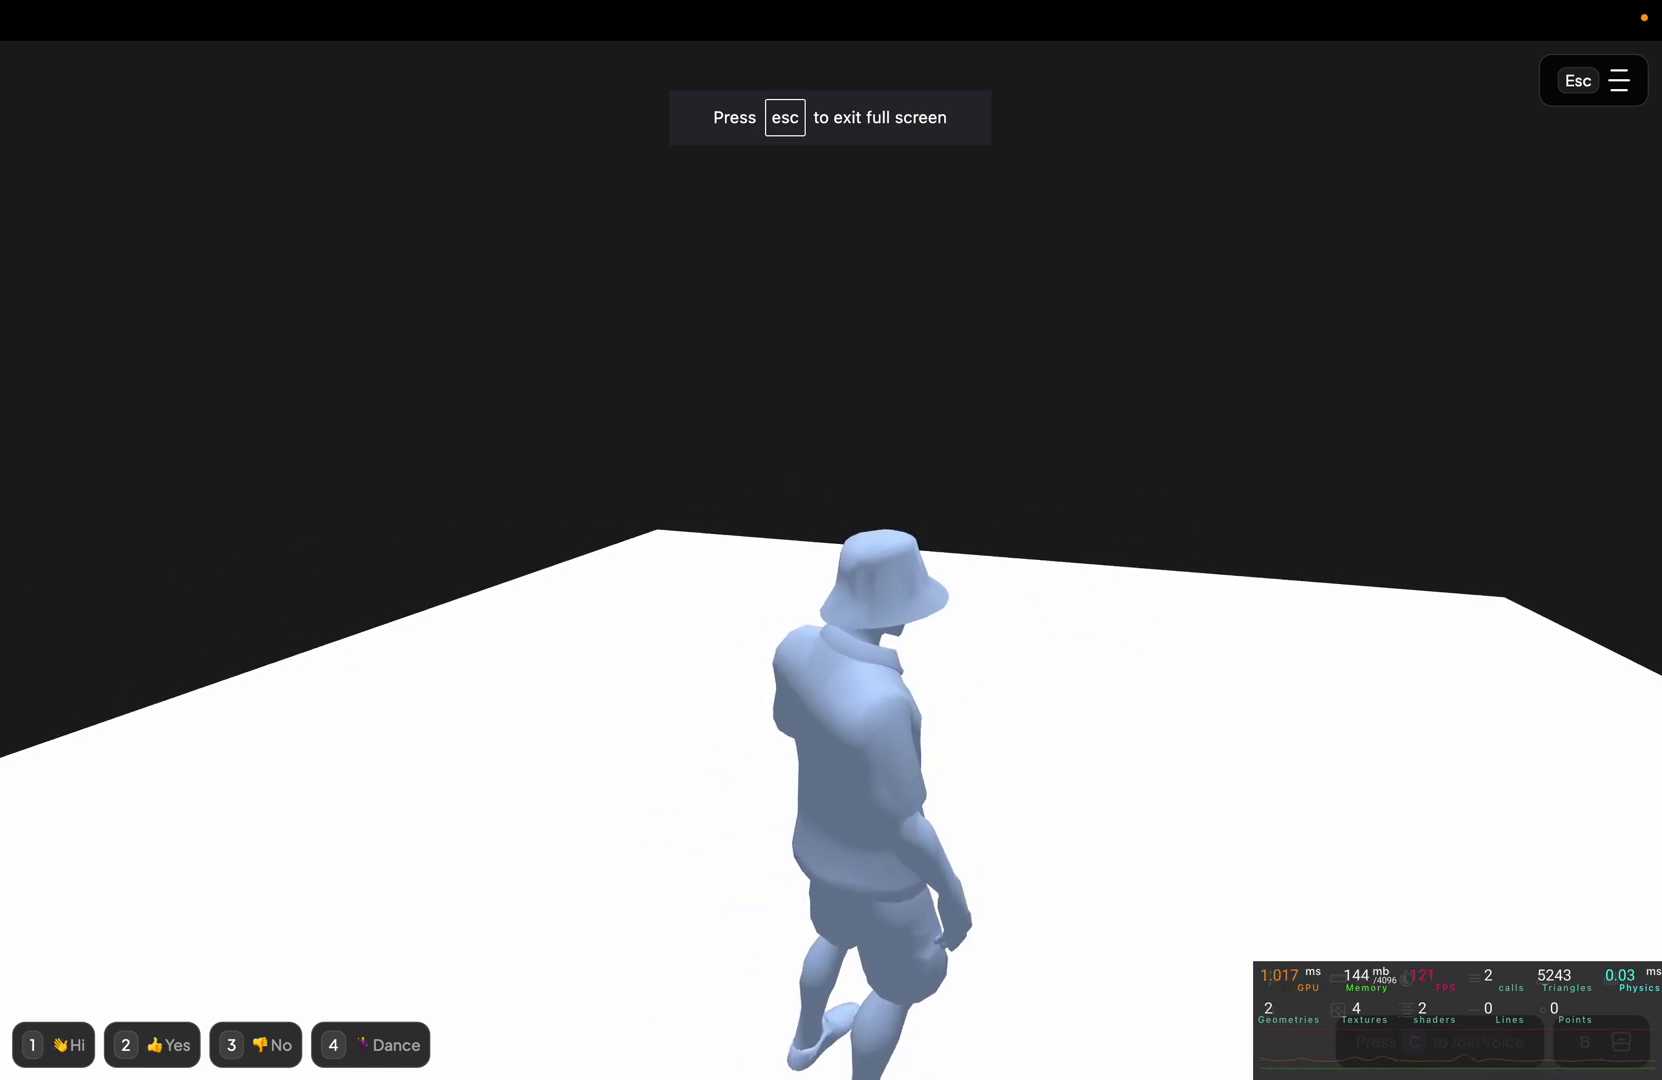
pyautogui.press('Escape')
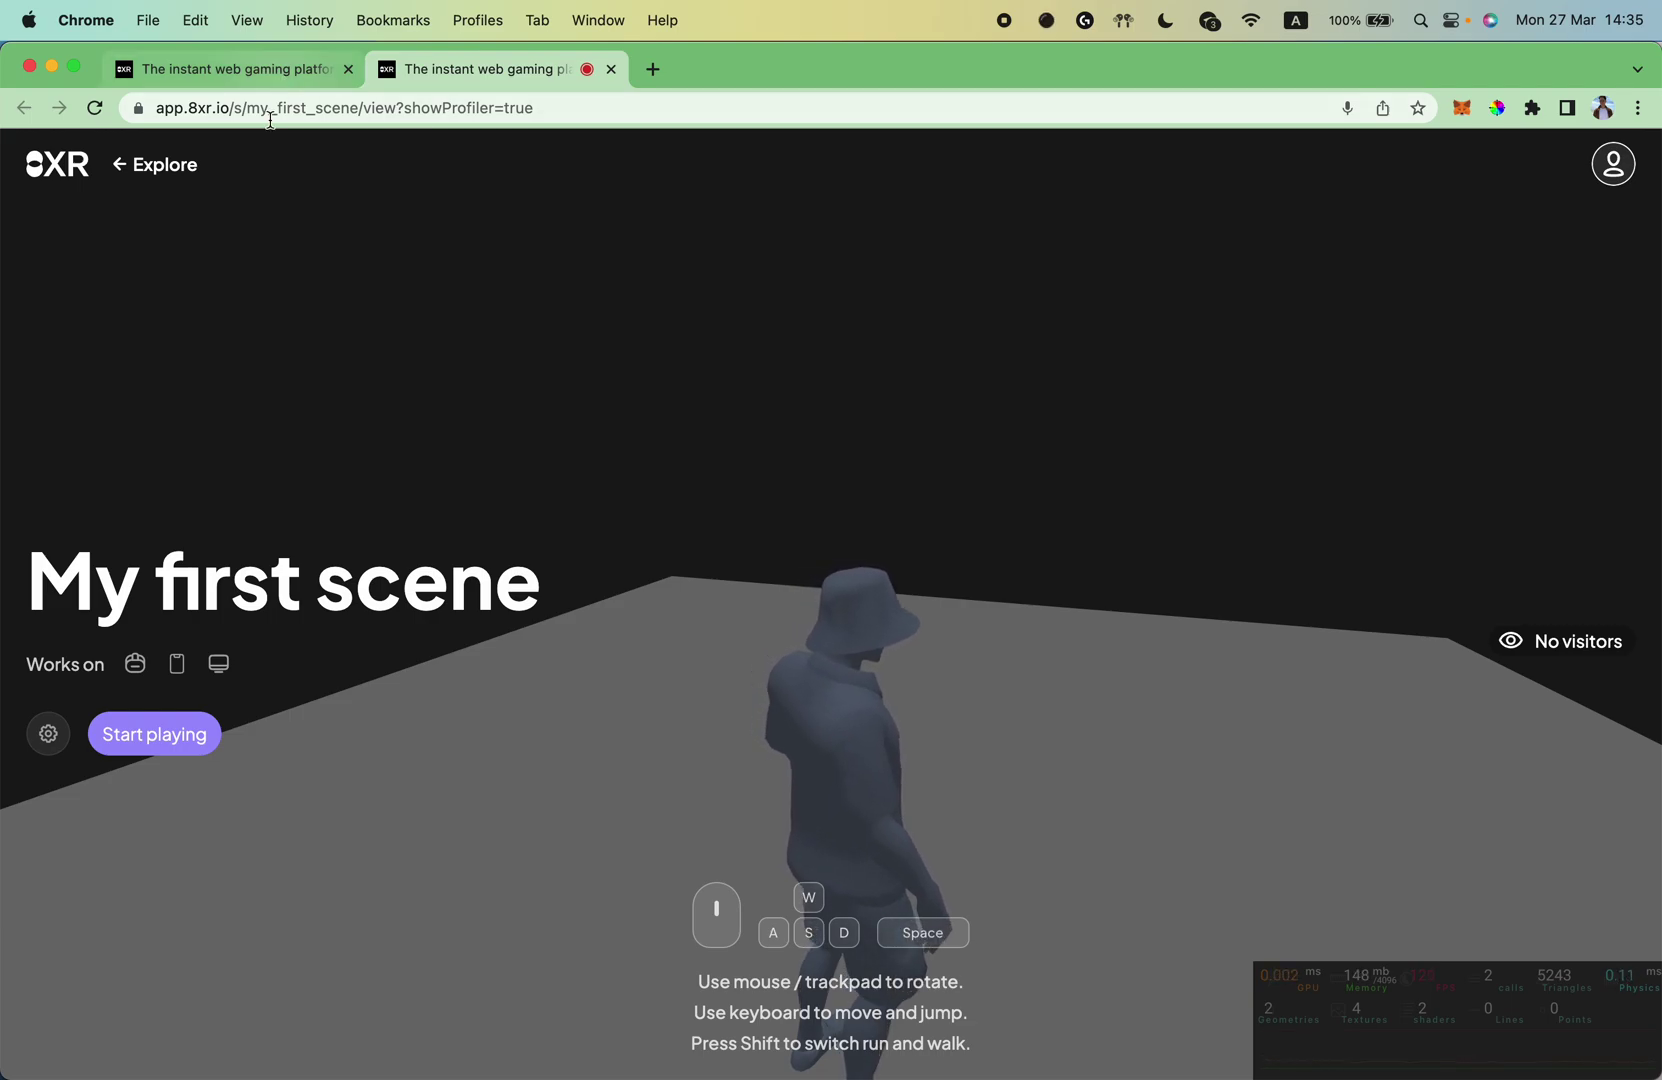
# Step: Switch back to the 8XR builder tab showing My first scene published at my_first_scene
pyautogui.click(283, 66)
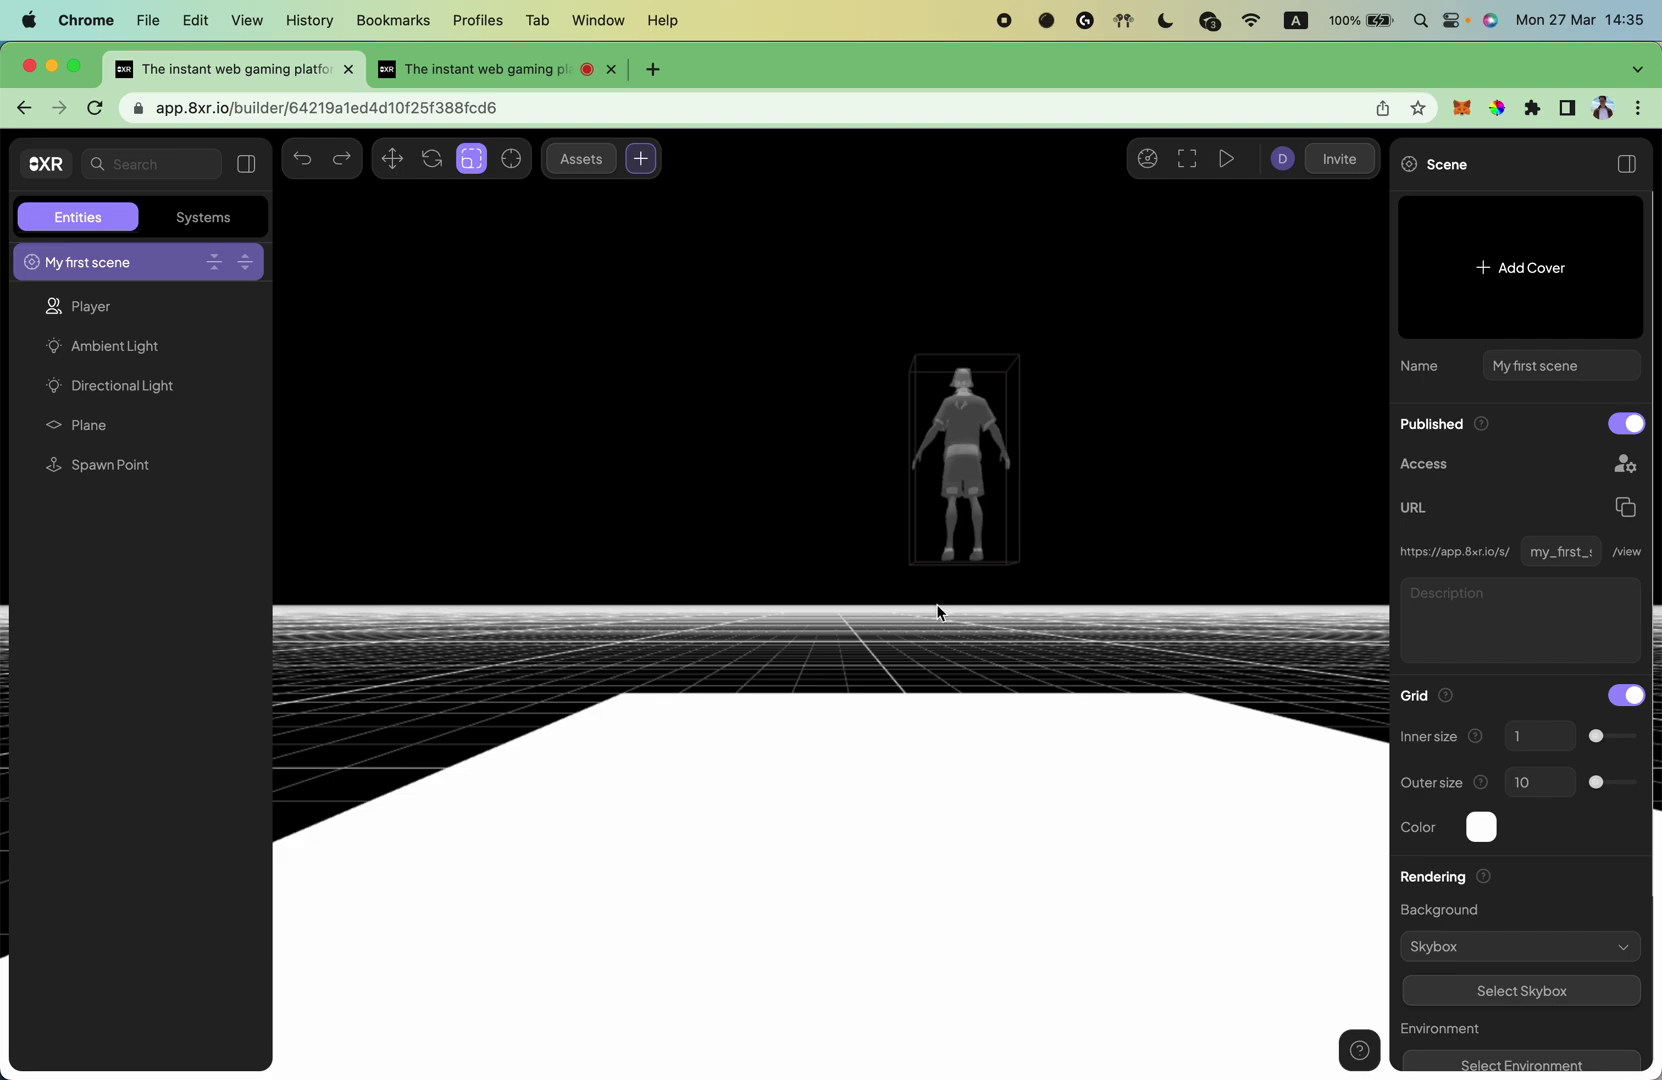
pyautogui.moveTo(1183, 1075)
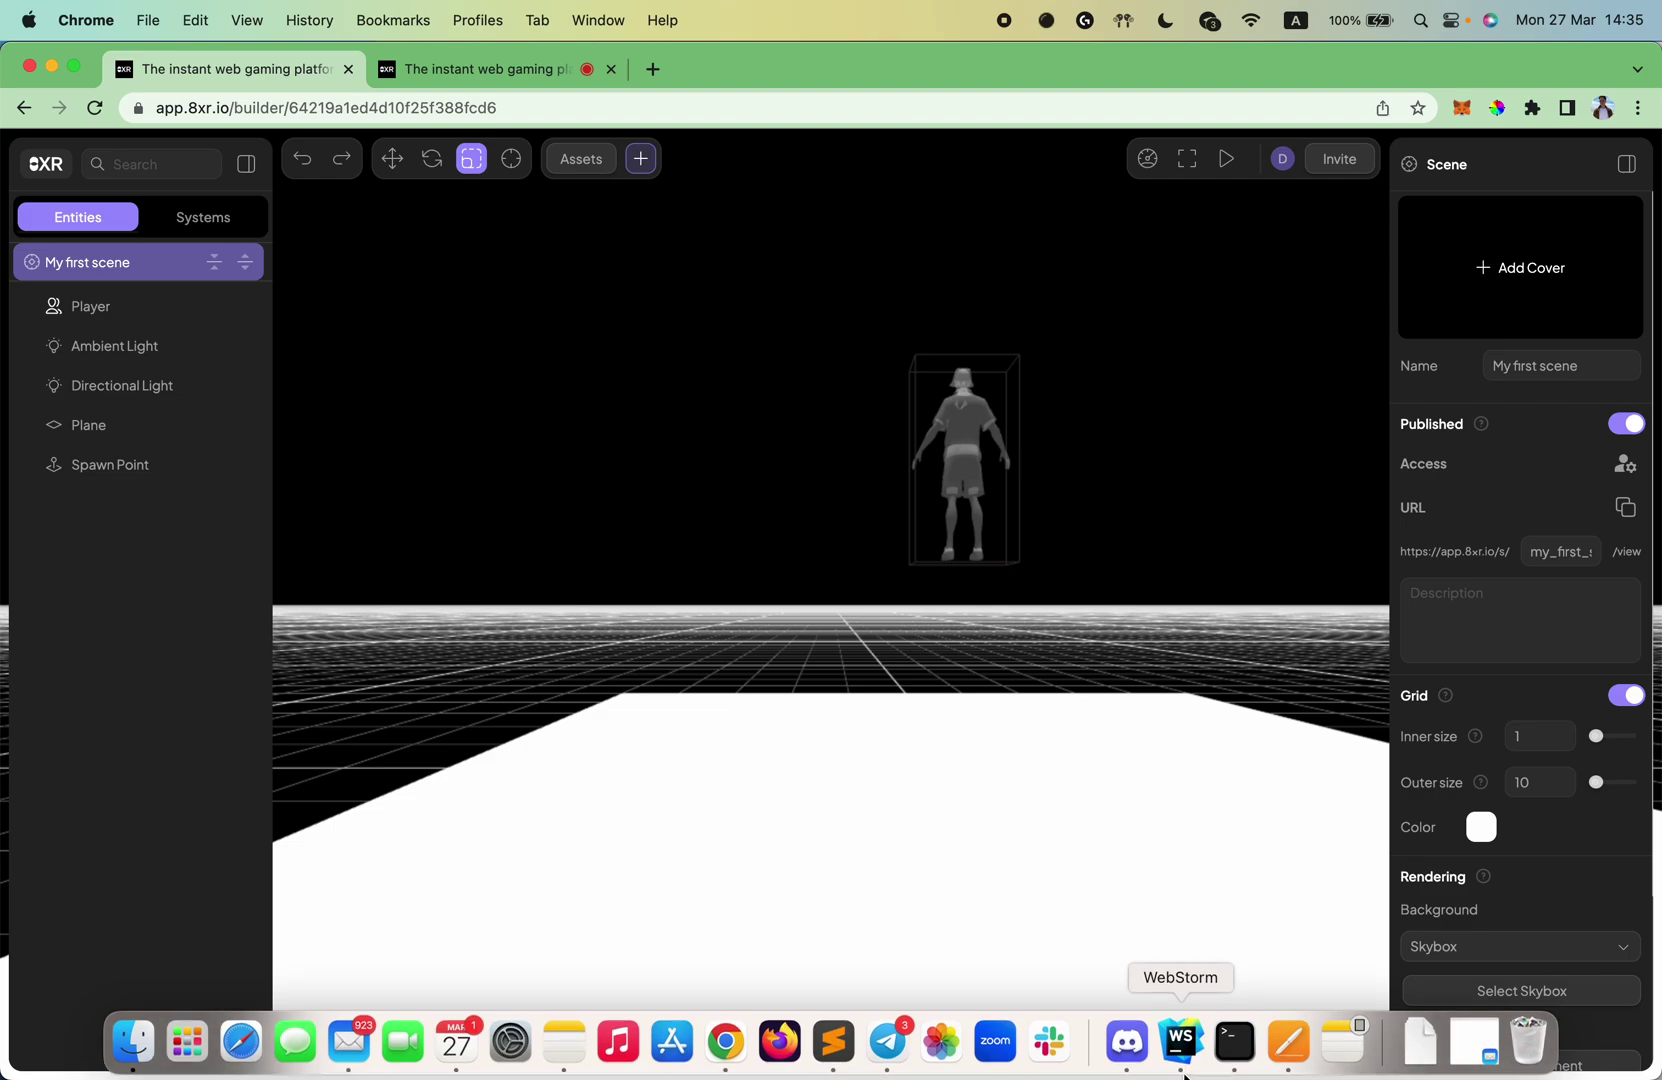